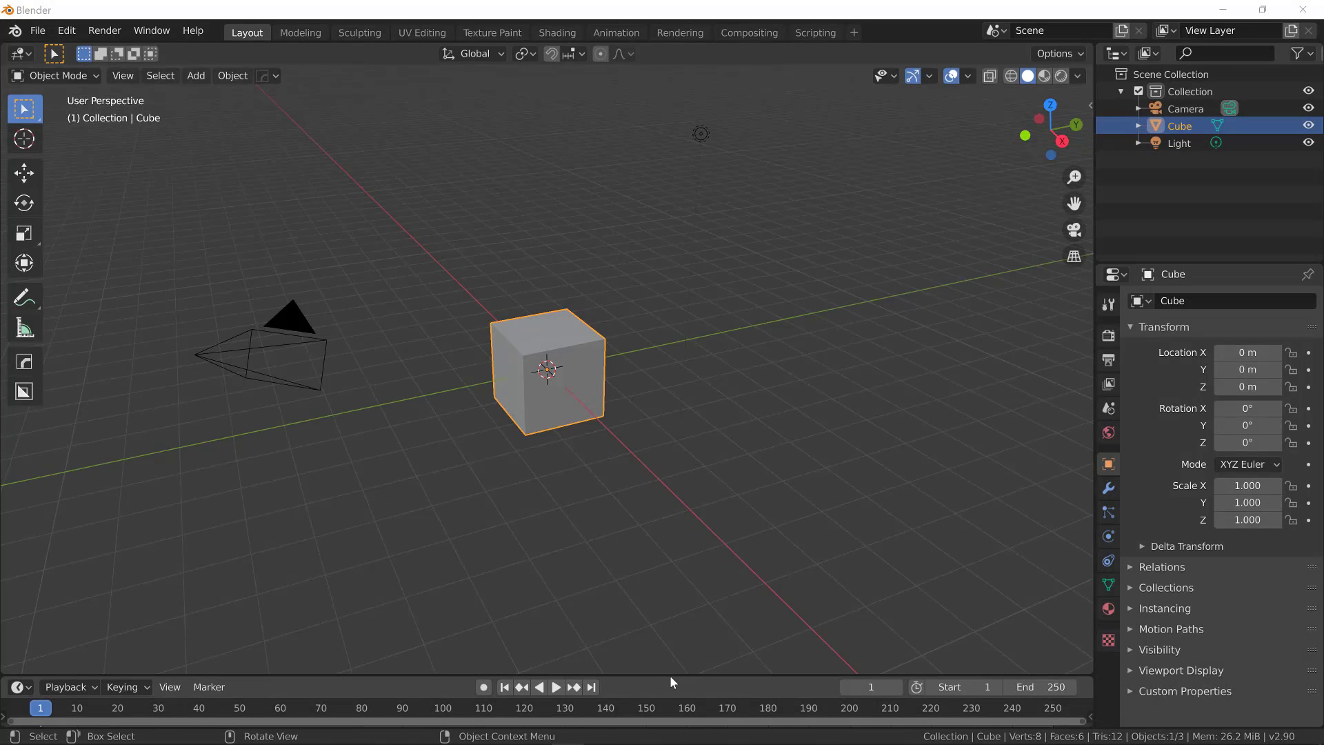
Enlarge the lower timeline area and turn it into a Shader Editor showing the cube's material nodes
left_click_drag(673, 677, 483, 453)
left_click(21, 464)
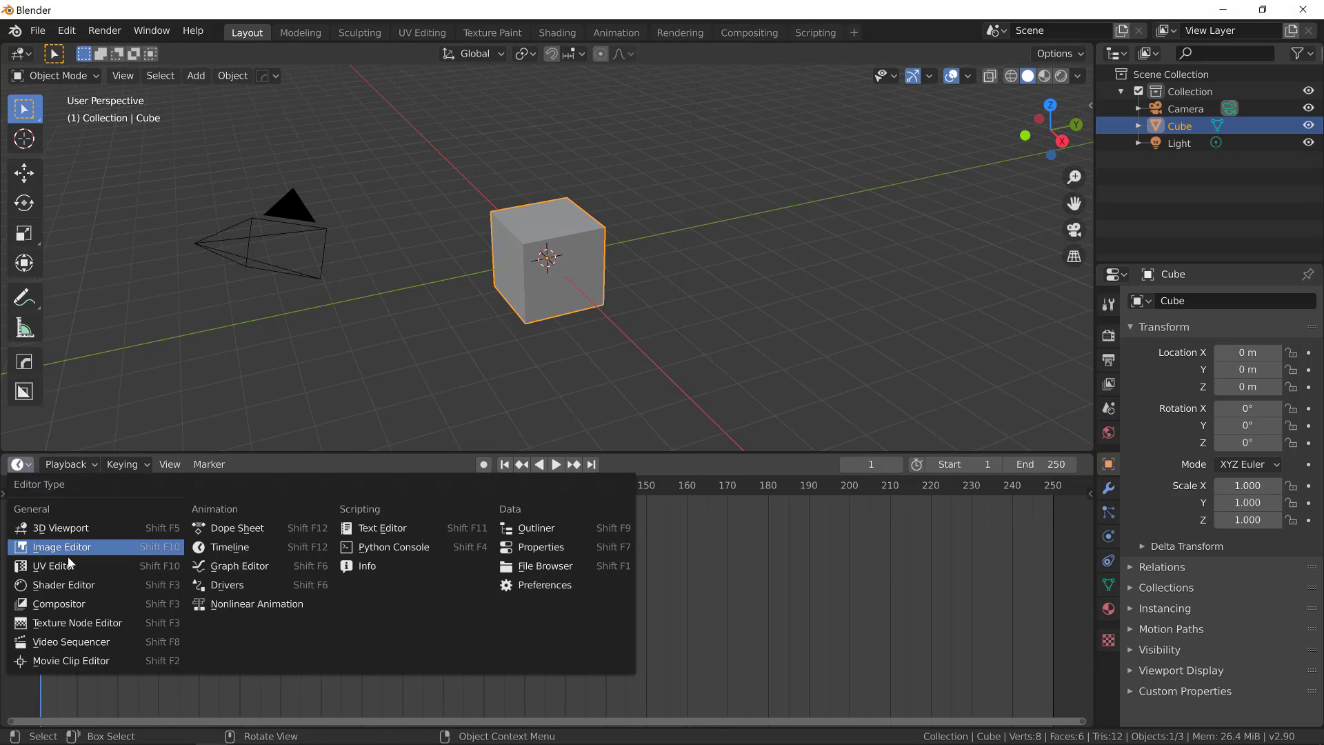
left_click(73, 586)
key("KP_Decimal")
key("n")
Delete the Principled BSDF node so only Material Output remains, centred in view
left_click(573, 539)
left_click(647, 545)
left_click(585, 535)
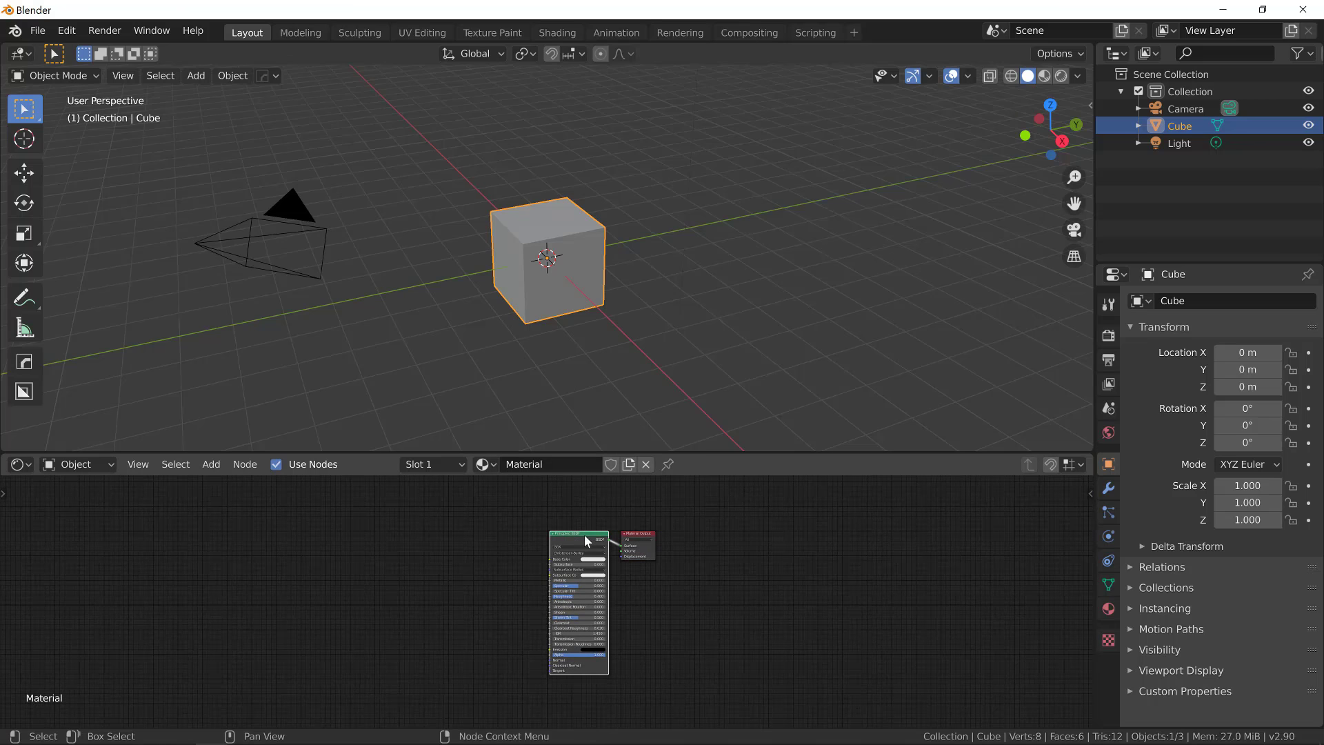
key("x")
middle_click_drag(601, 576, 653, 591)
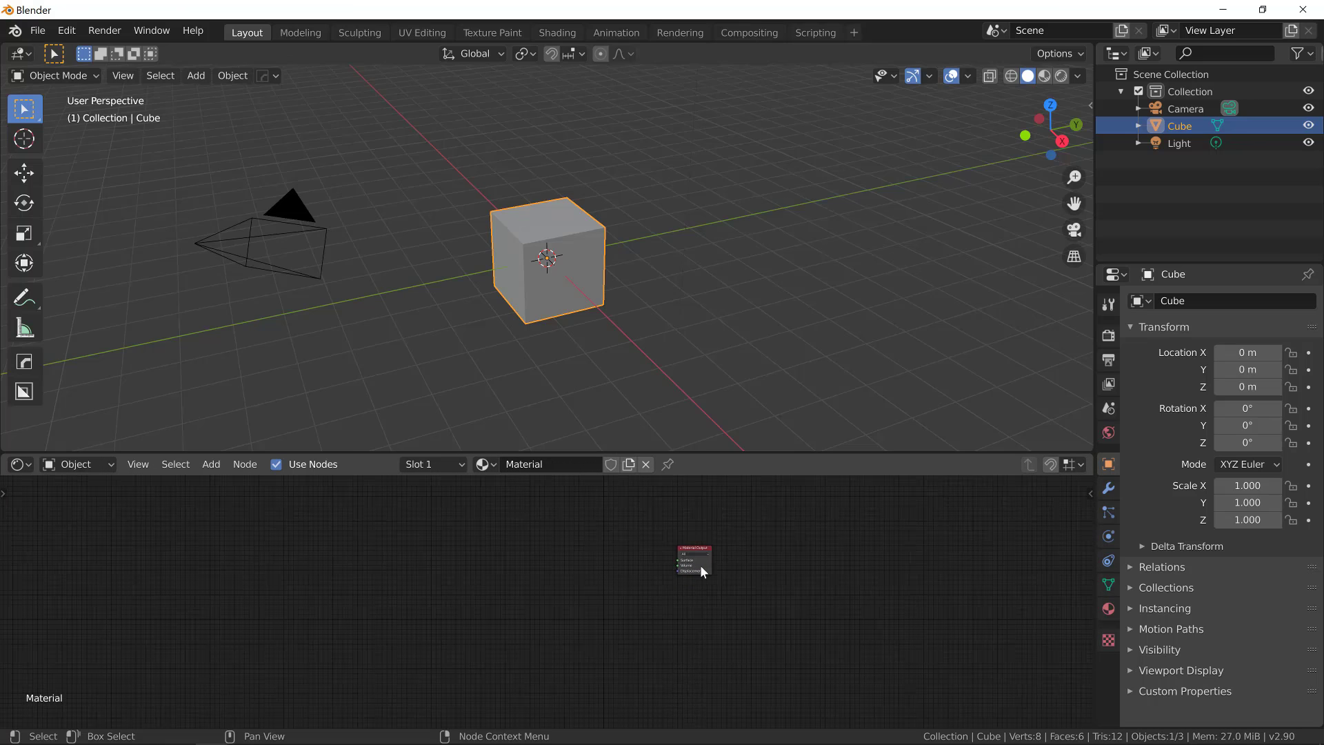
scroll(693, 561, "up", 3)
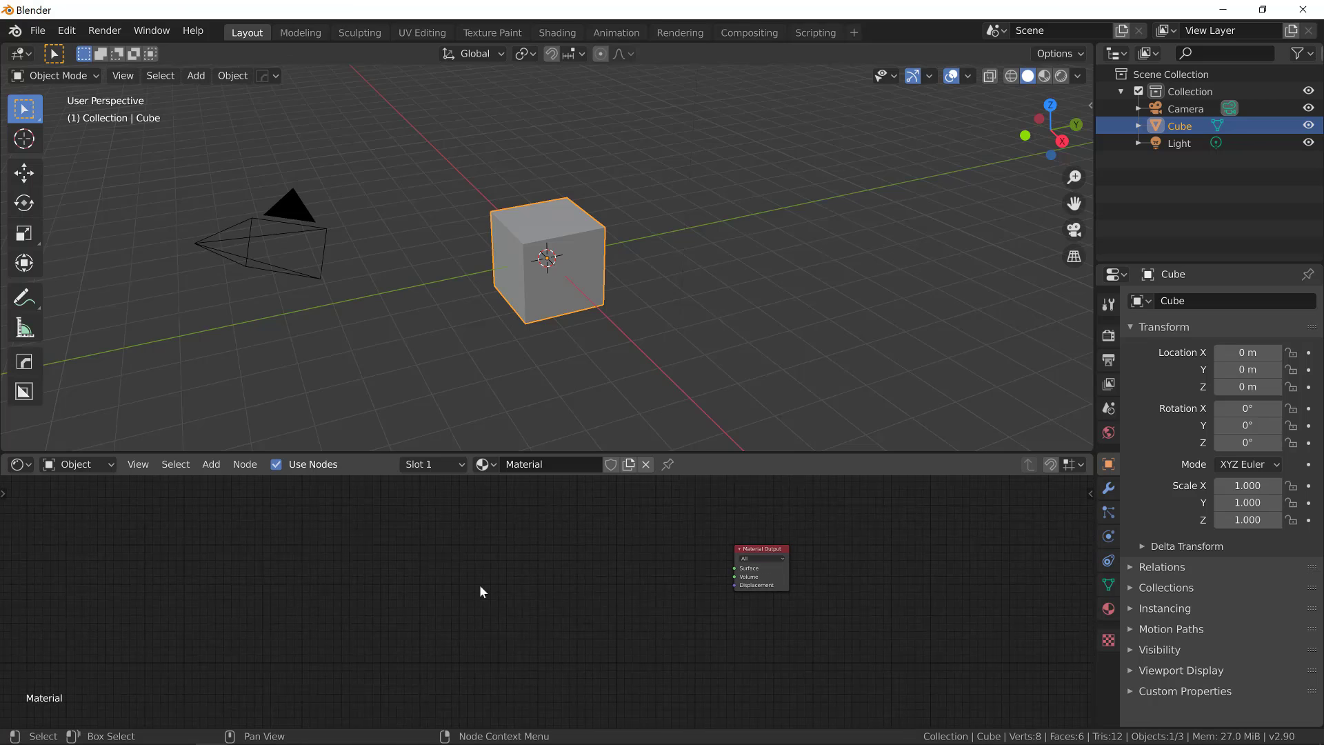
Add a Diffuse BSDF node left of the Material Output
key("shift+a")
left_click(474, 546)
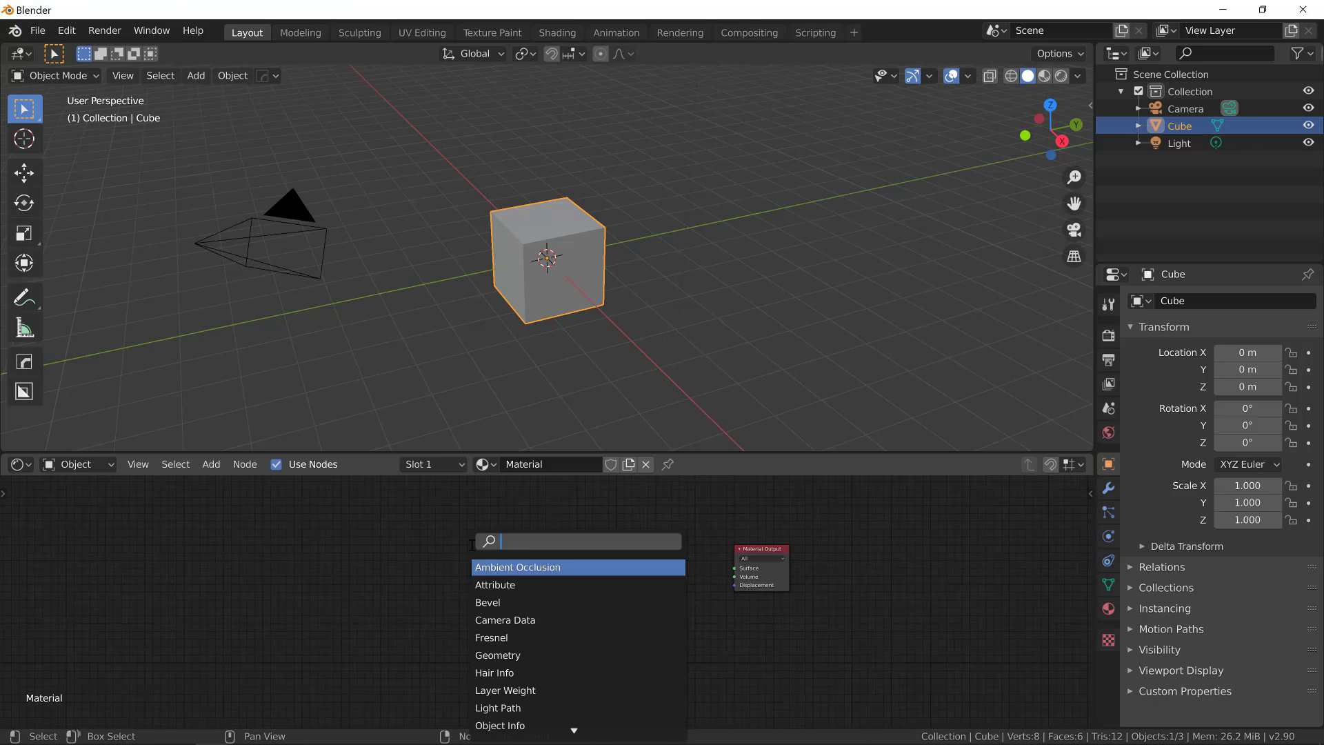
type("diffu")
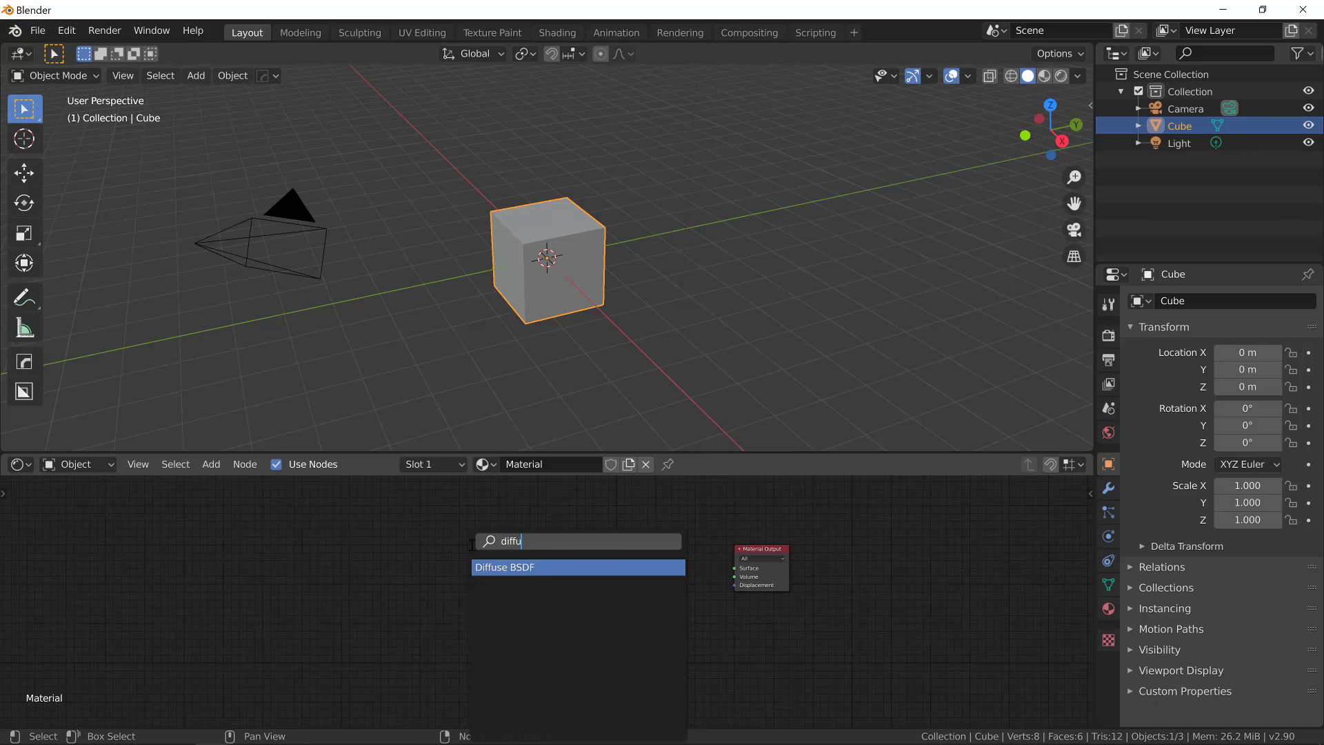
left_click(503, 566)
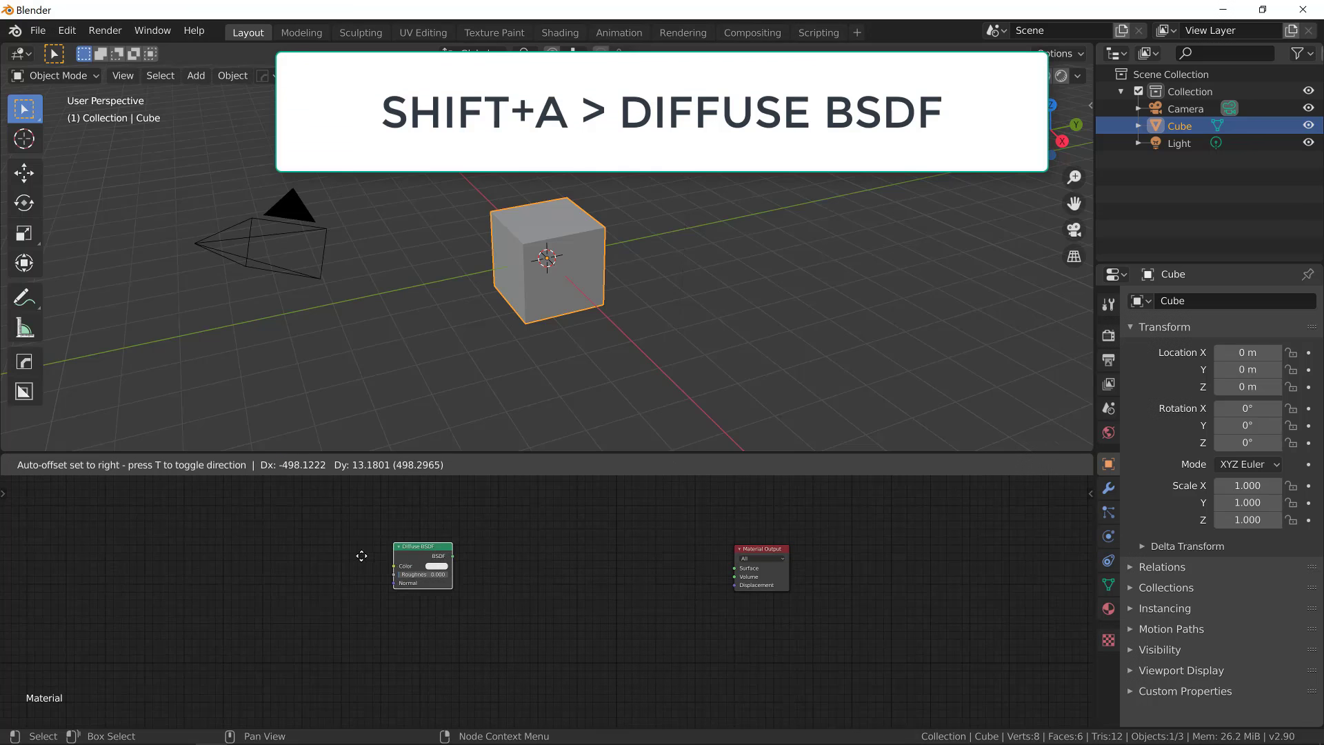
left_click(336, 548)
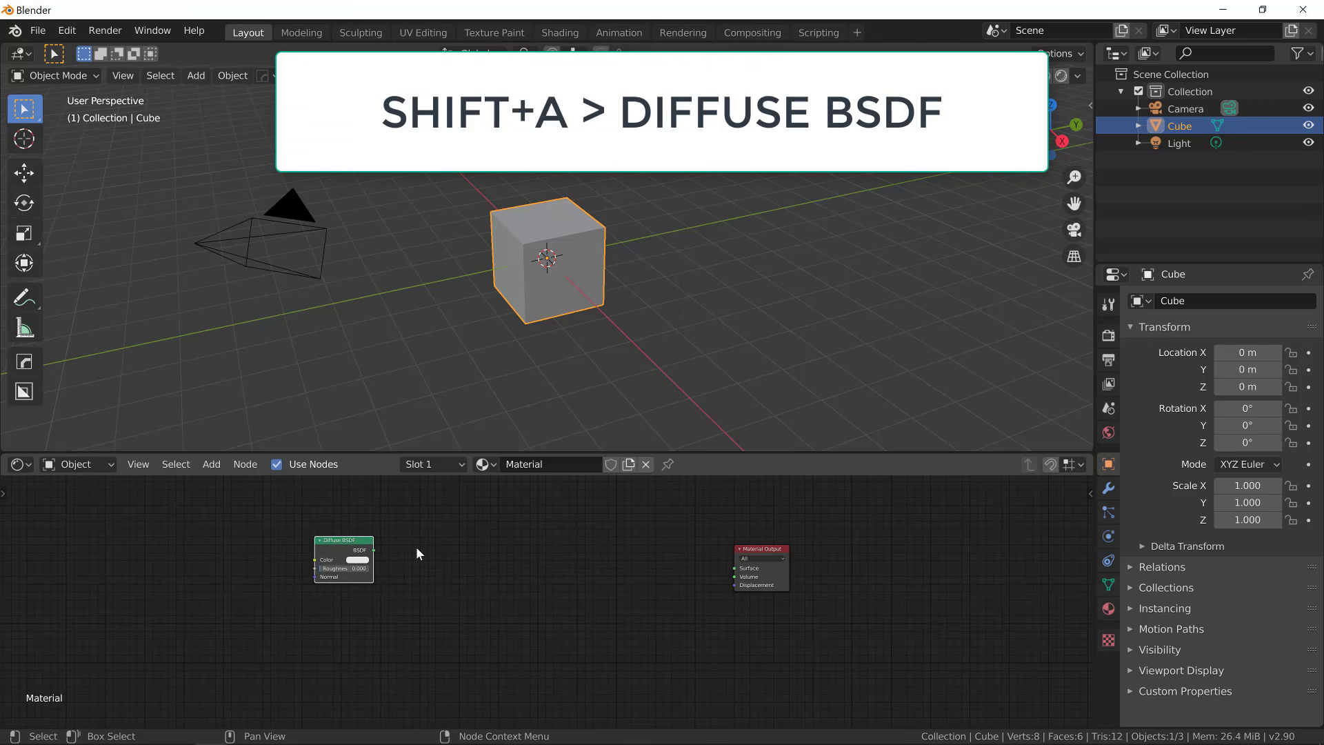
Add a Shader to RGB node and feed the Diffuse BSDF output into it
key("shift+a")
left_click(448, 533)
type("shad")
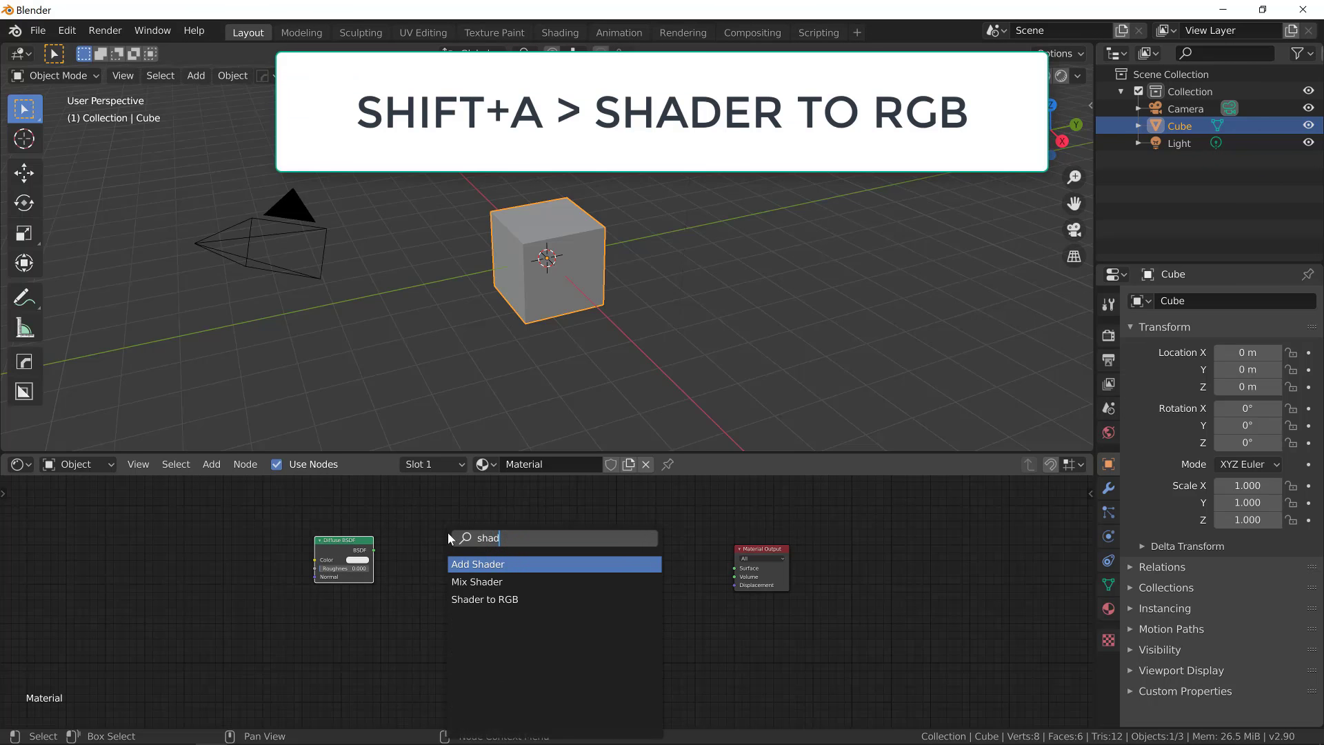
left_click(495, 599)
left_click(461, 615)
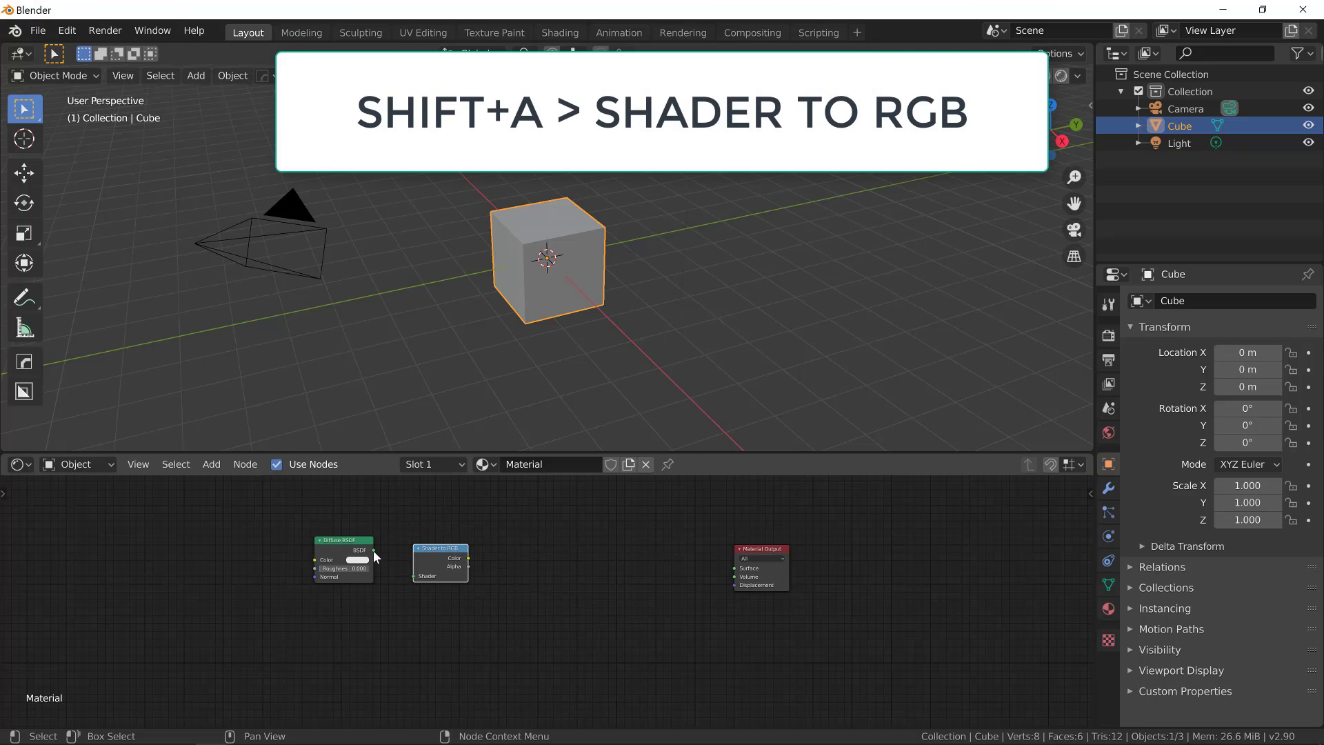
left_click_drag(374, 549, 413, 576)
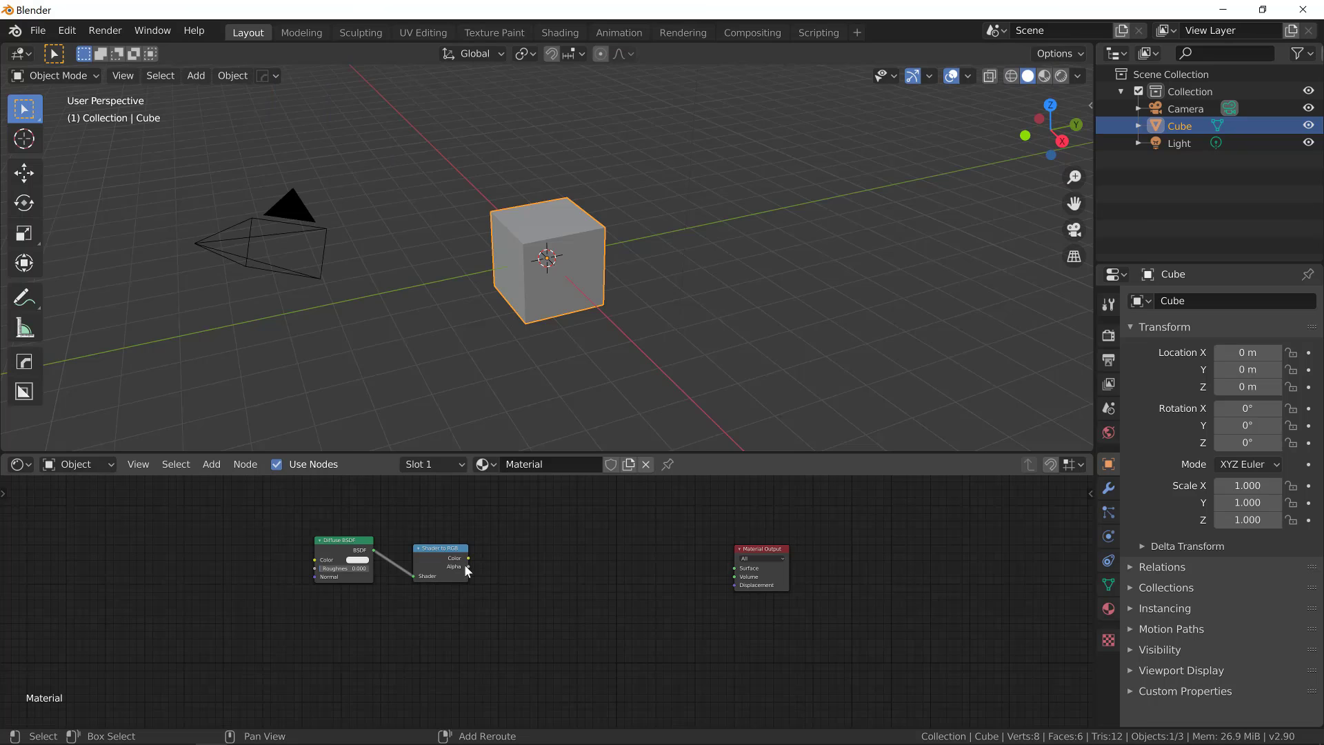
Add a ColorRamp fed by Shader to RGB and connect its colour to the Material Output Surface
key("shift+a")
left_click(483, 548)
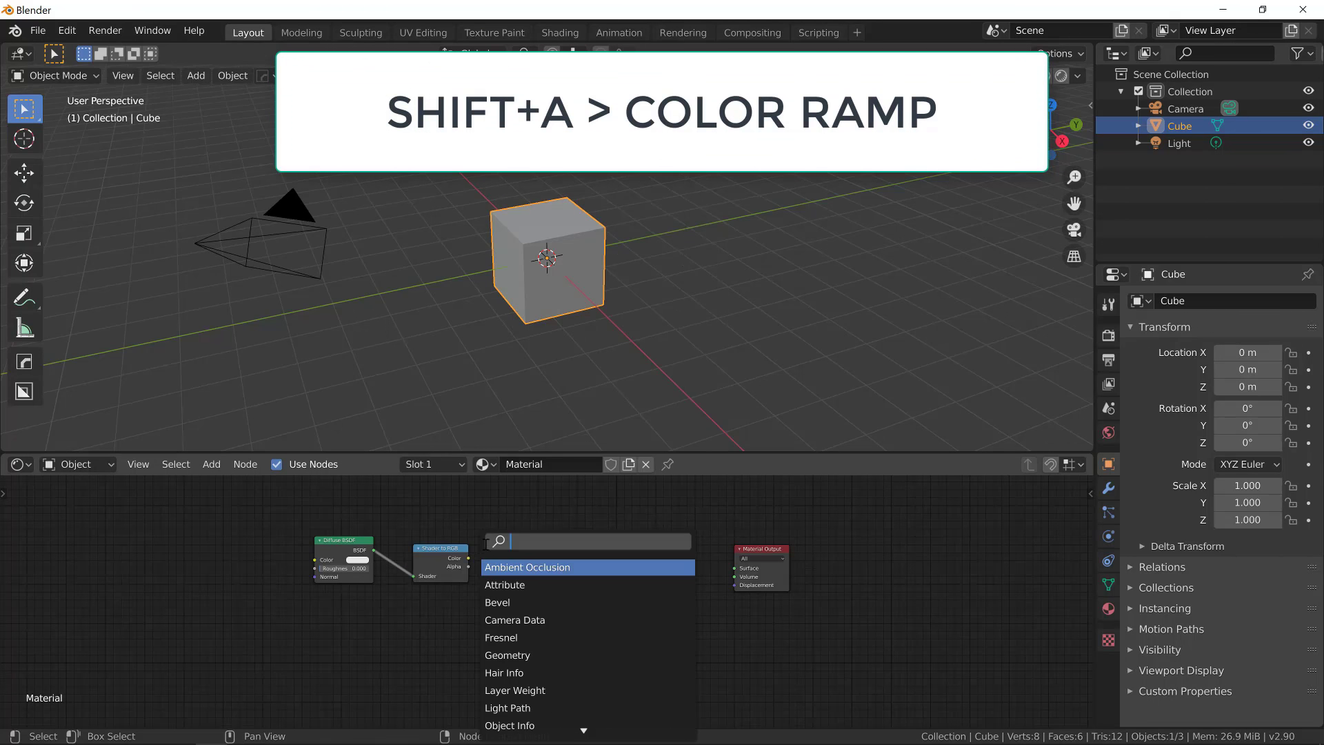
type("color")
key("Down")
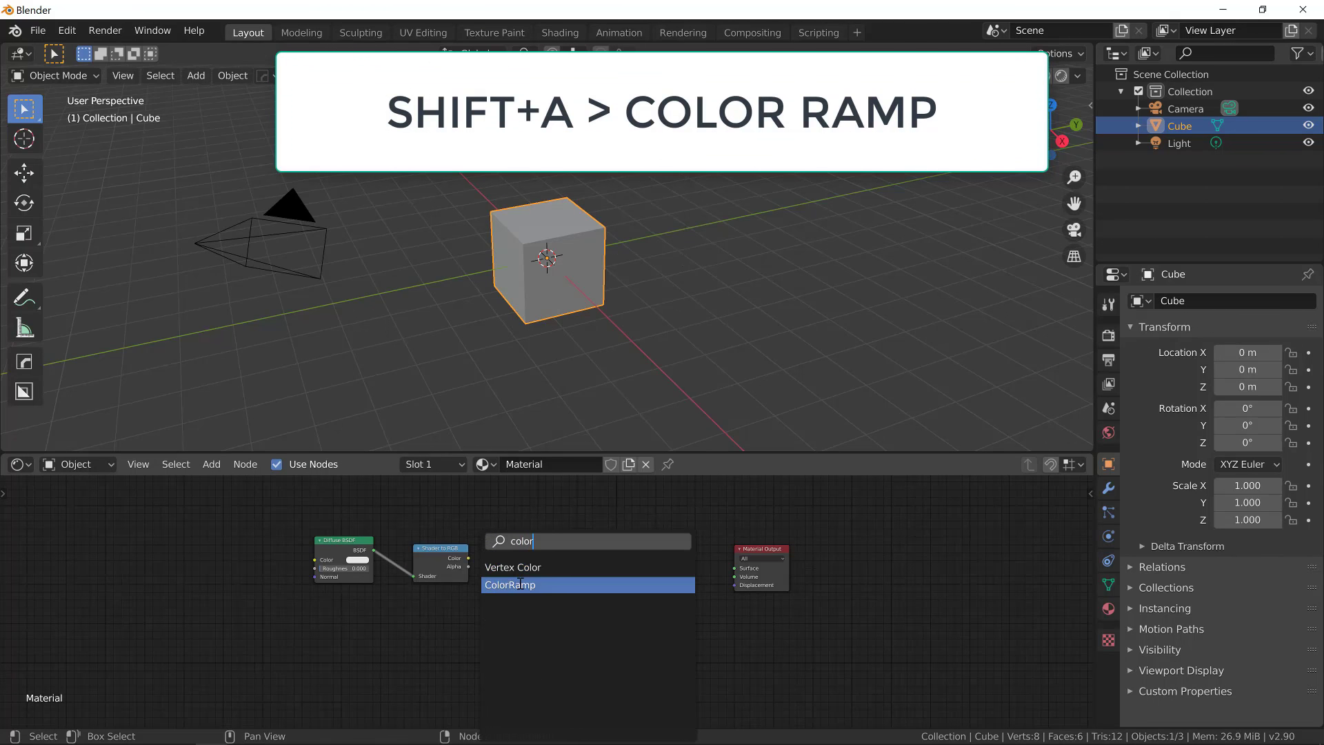
key("Return")
left_click(491, 555)
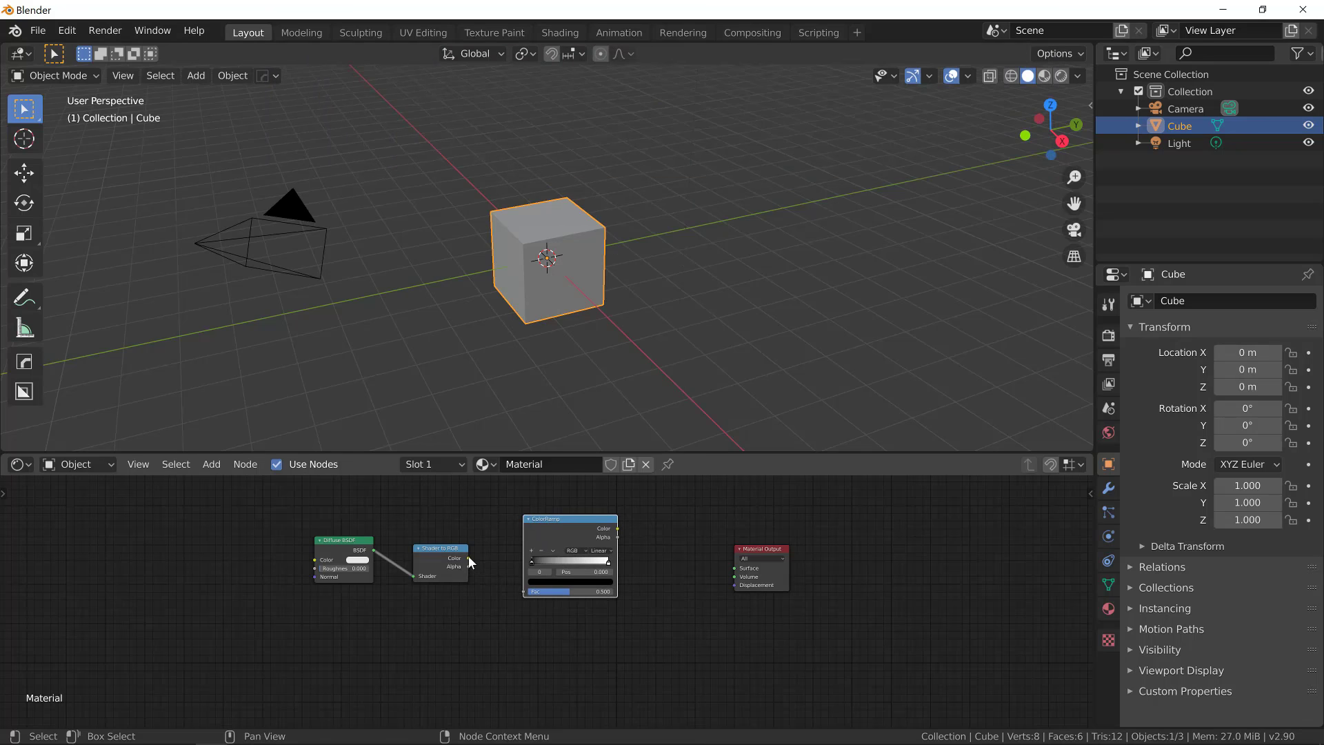
left_click_drag(468, 558, 521, 590)
left_click_drag(618, 528, 733, 567)
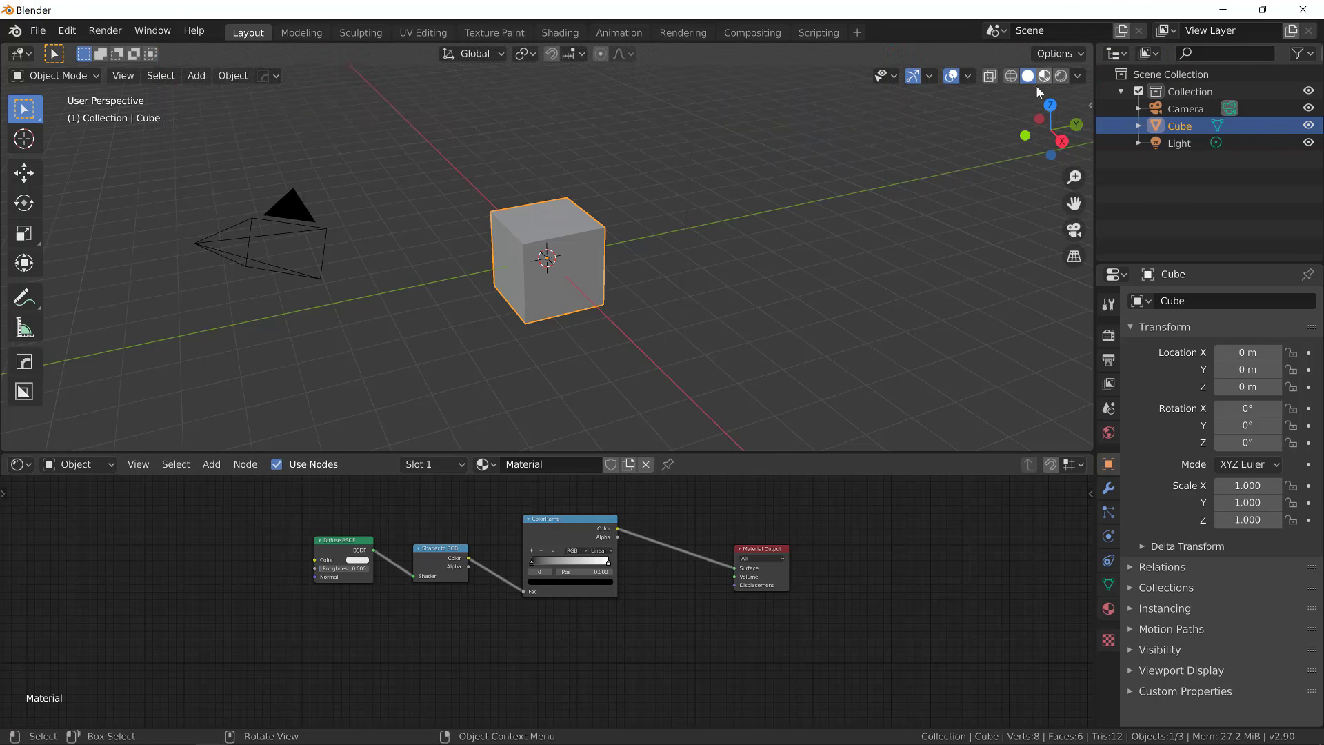
Switch the viewport to Rendered shading and raise the cube 1 m along Z
left_click(1061, 76)
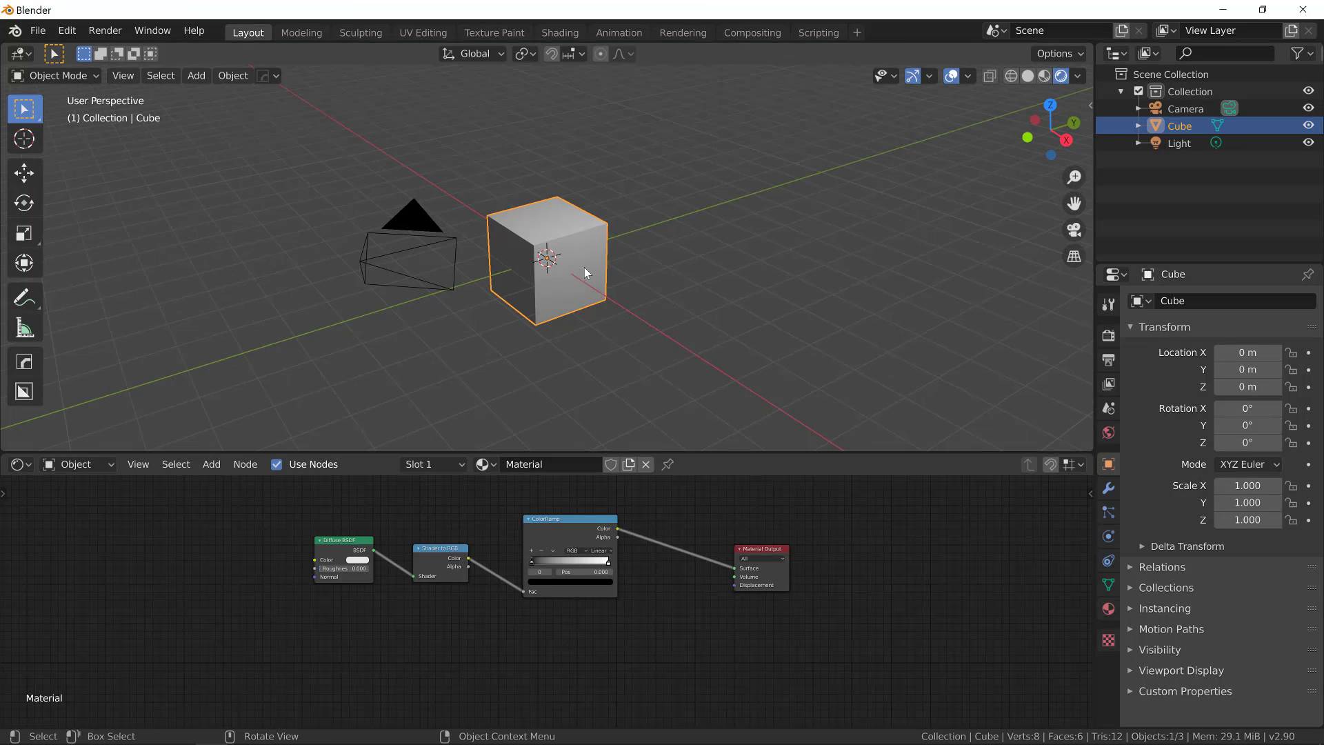
key("g")
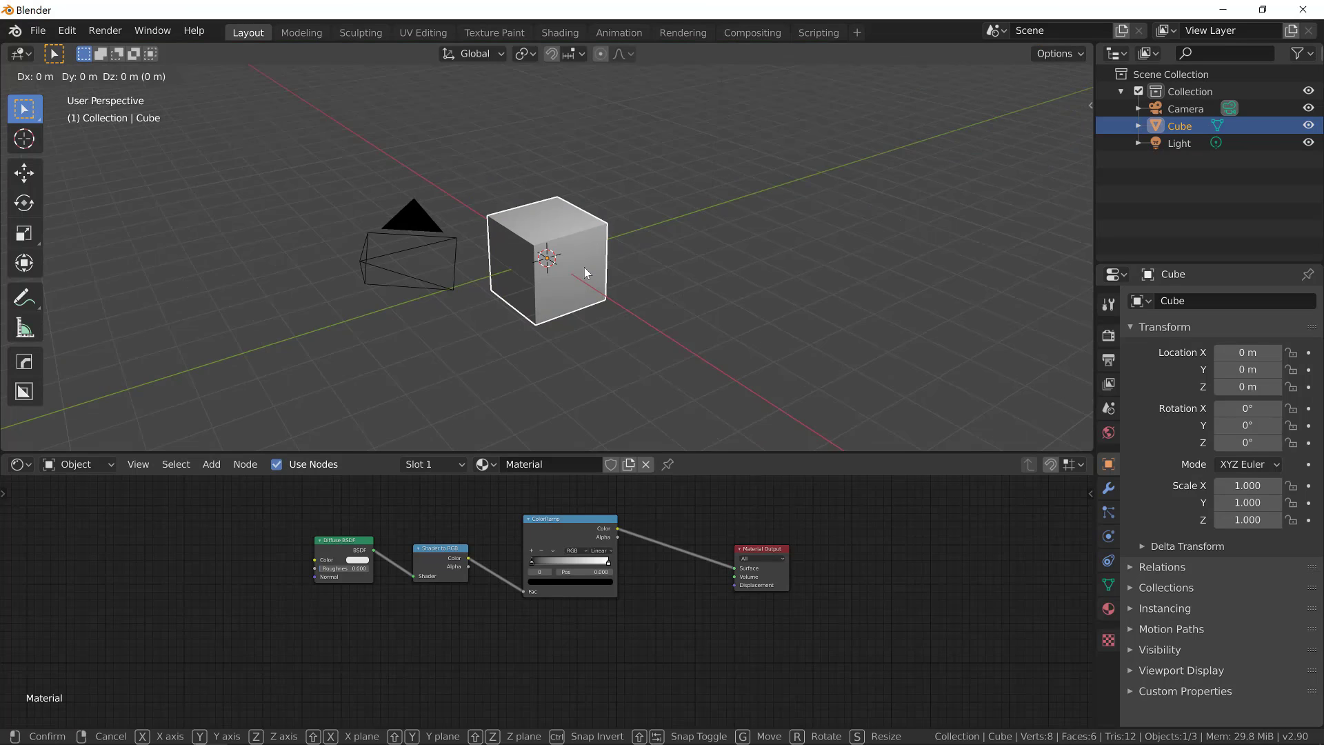
key("z")
key("1")
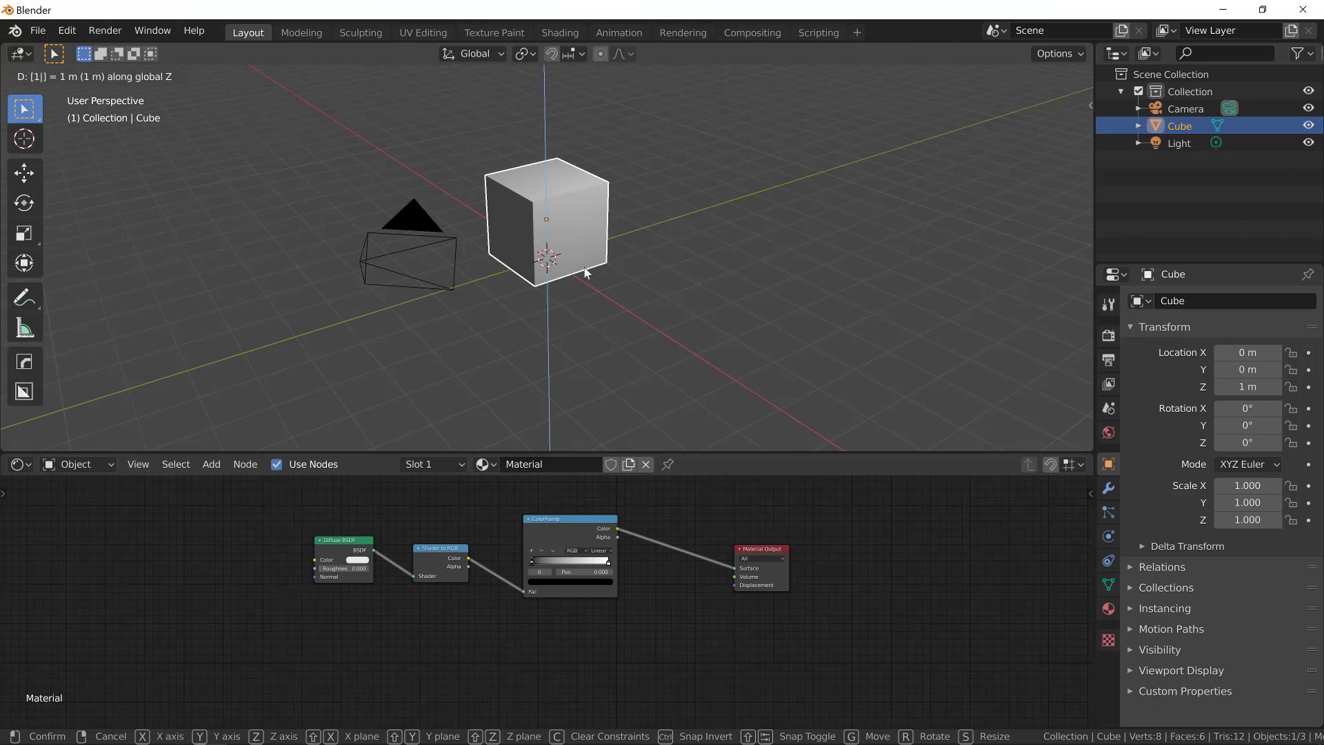
key("Return")
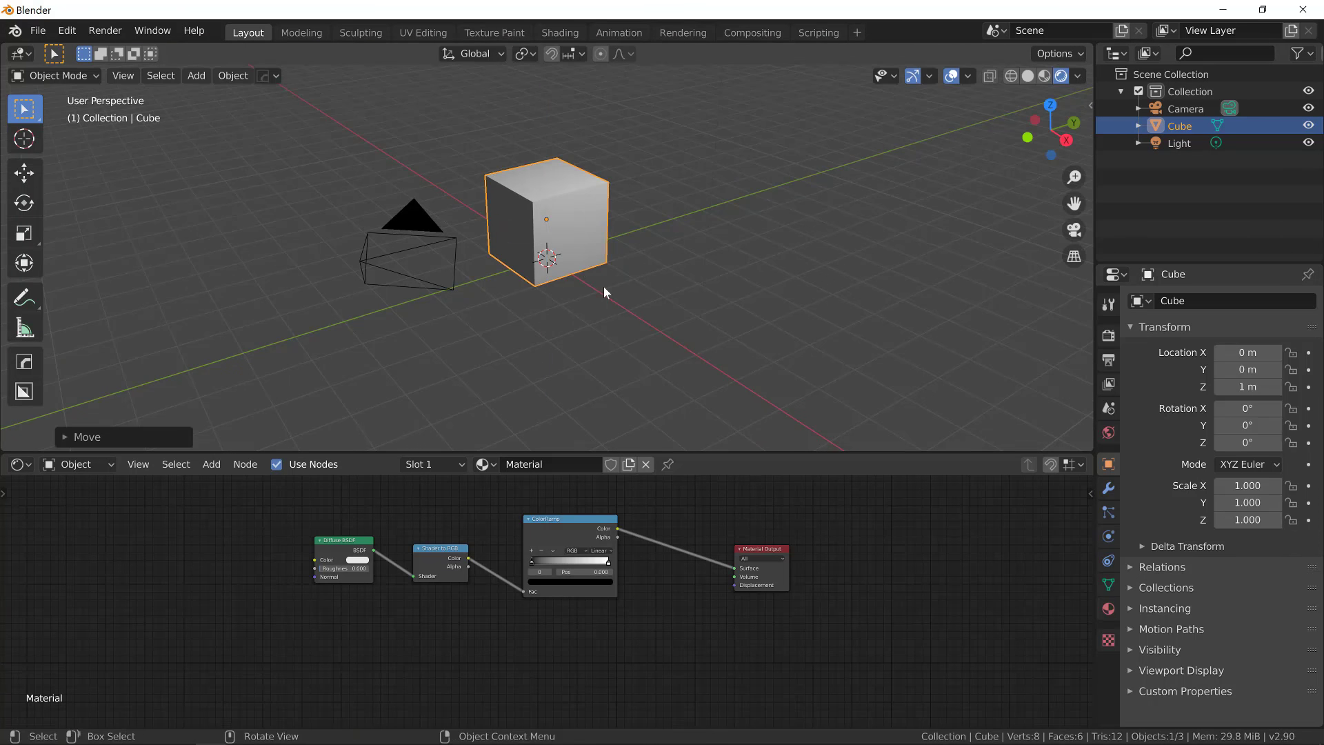
Add a plane beneath the cube, scaled to about 9.751 as a ground floor
key("shift+a")
mouse_move(603, 286)
left_click(746, 297)
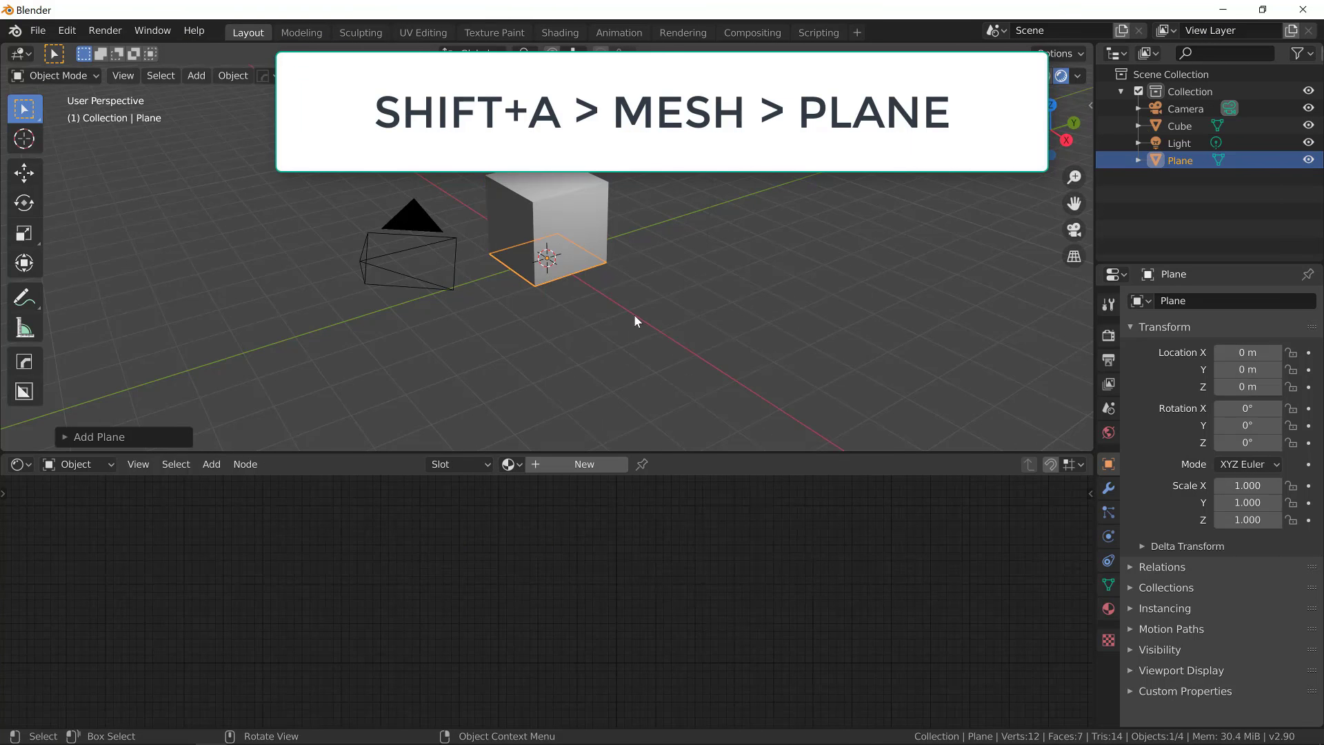
key("s")
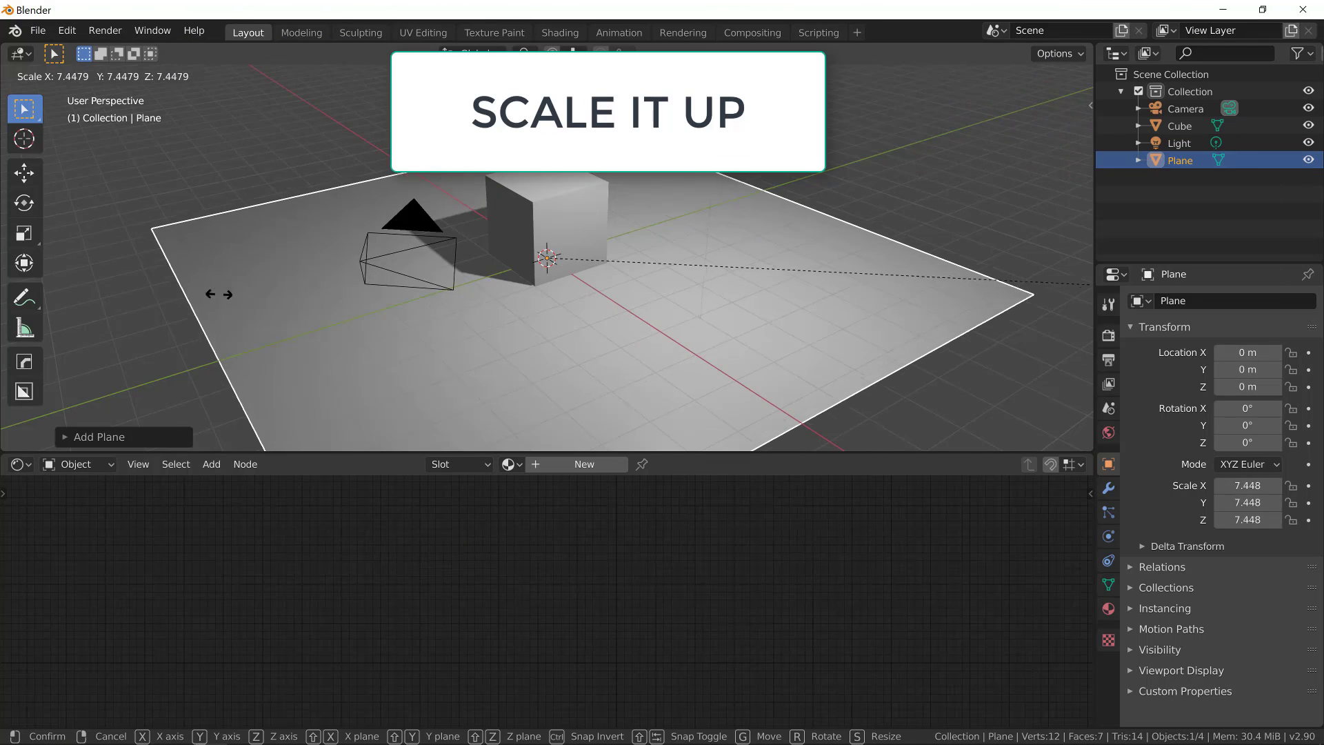
left_click(453, 319)
middle_click_drag(659, 312, 495, 283)
left_click(555, 233)
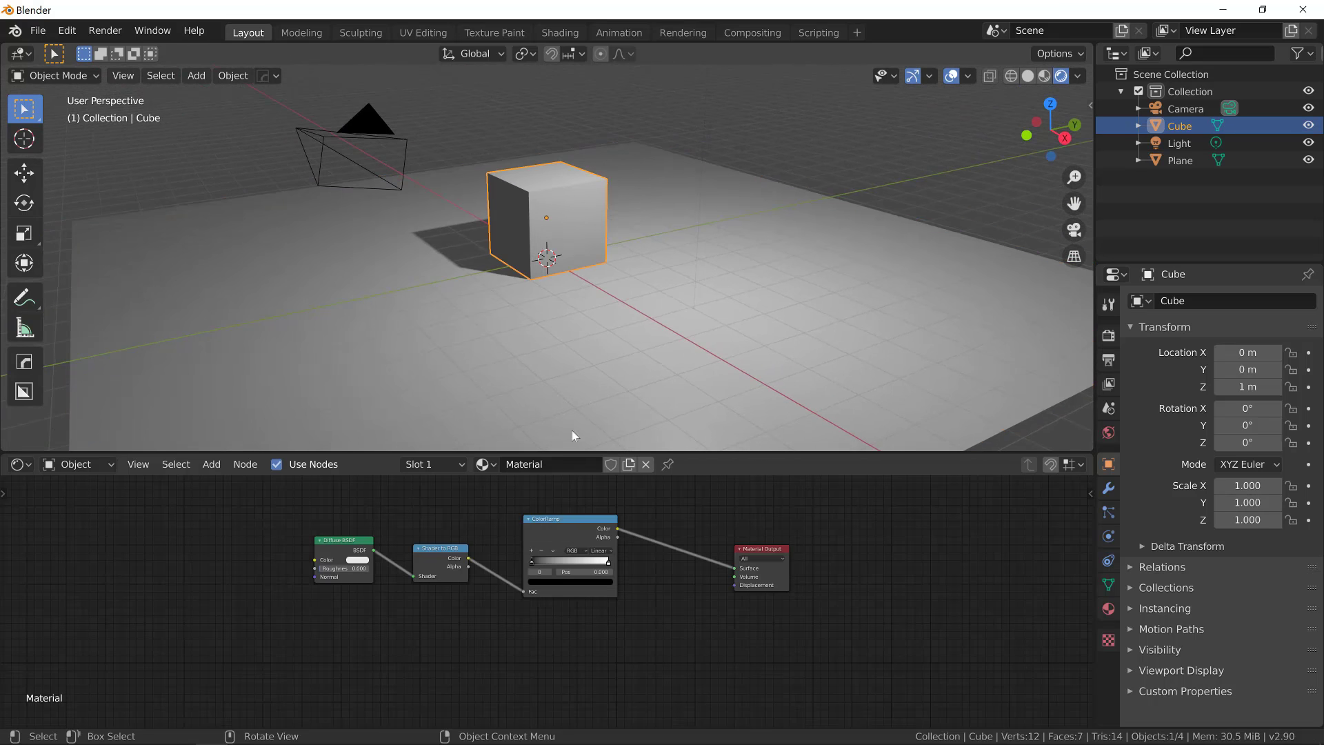
Assign 'Material' to the cube, set its ColorRamp to Constant, and move the white stop to 0.215
left_click(485, 464)
left_click(498, 490)
mouse_move(593, 324)
middle_mouse_down()
mouse_move(612, 318)
mouse_move(614, 336)
middle_mouse_up()
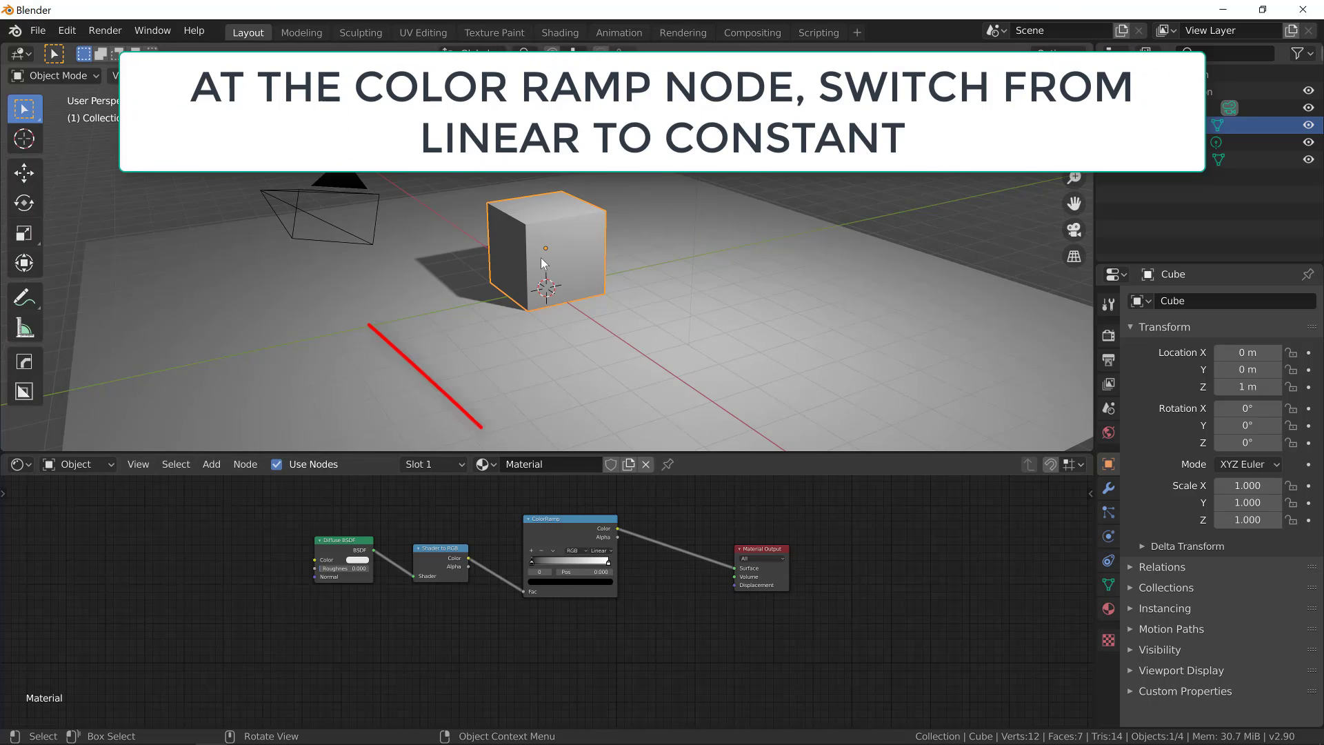
left_click(593, 550)
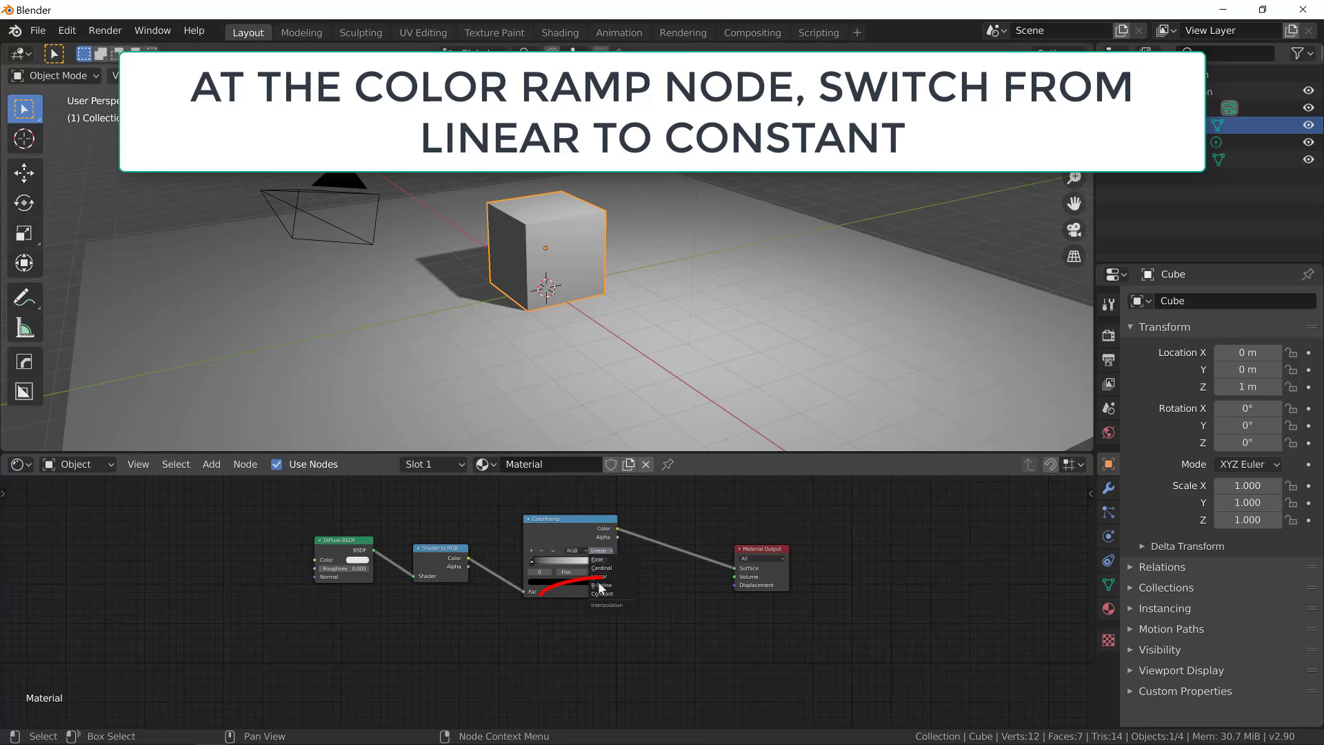
left_click(598, 593)
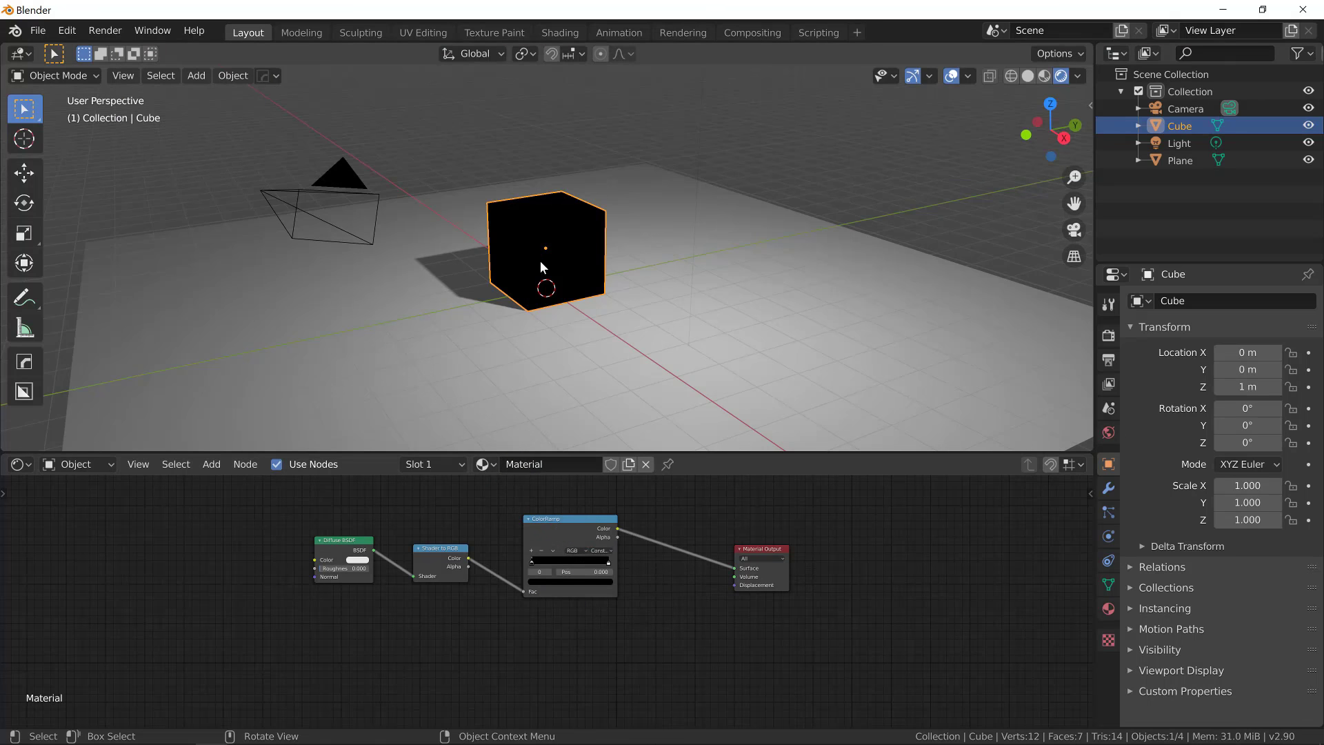
left_click(609, 564)
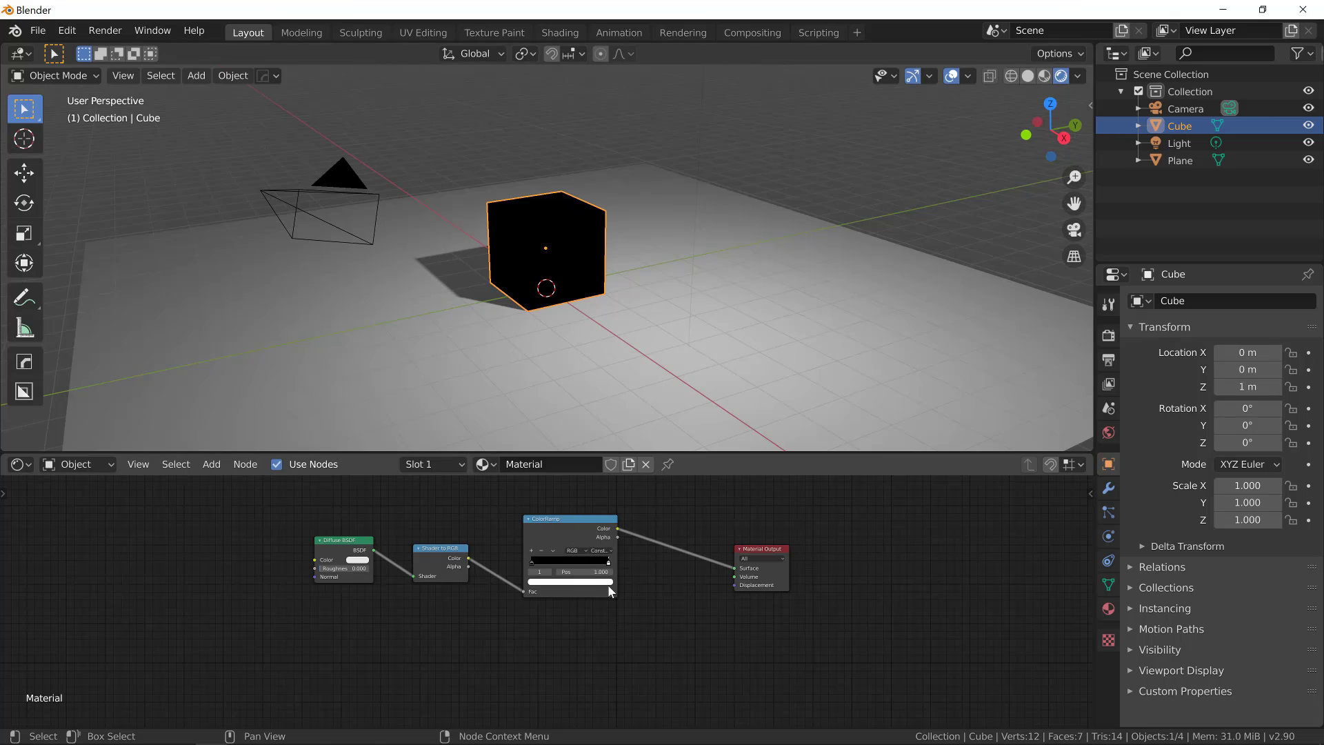
left_click_drag(610, 566, 542, 576)
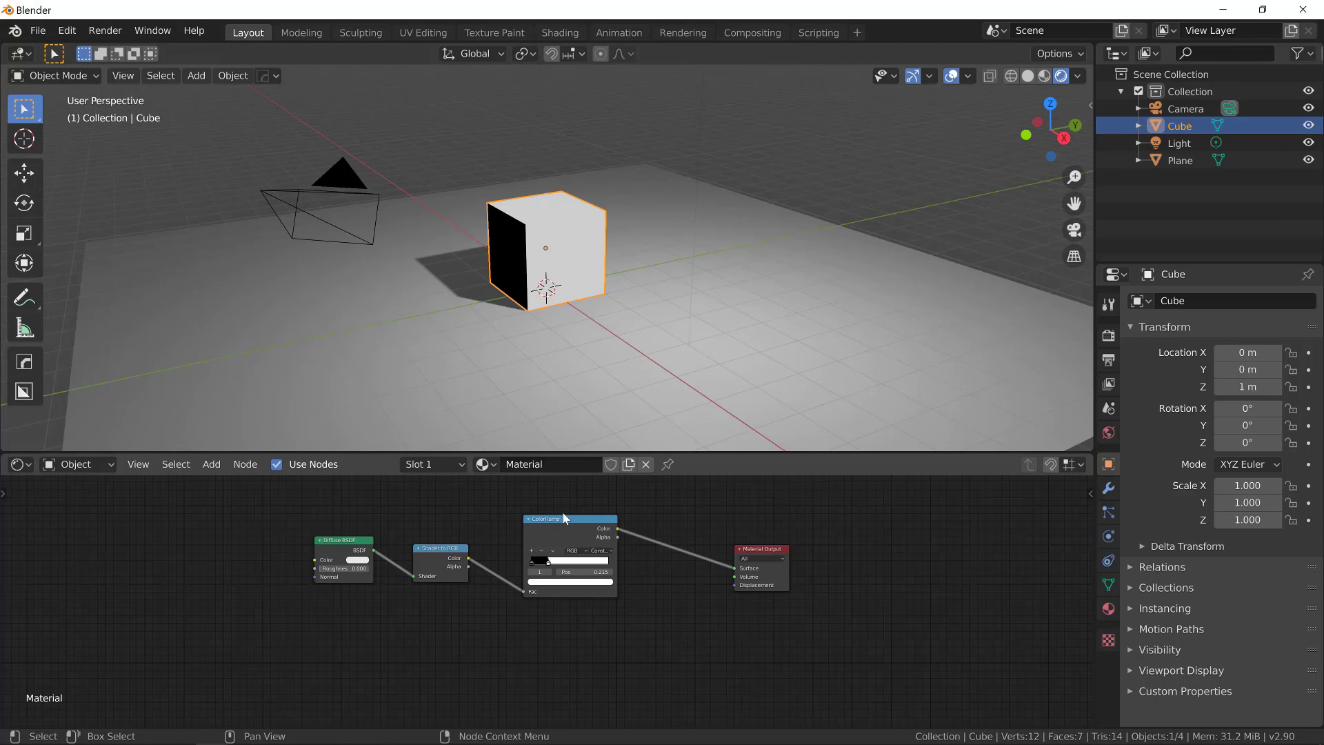
Give the floor plane the existing 'Material' and slide the ColorRamp white stop to about 0.053
left_click(521, 399)
left_click(511, 464)
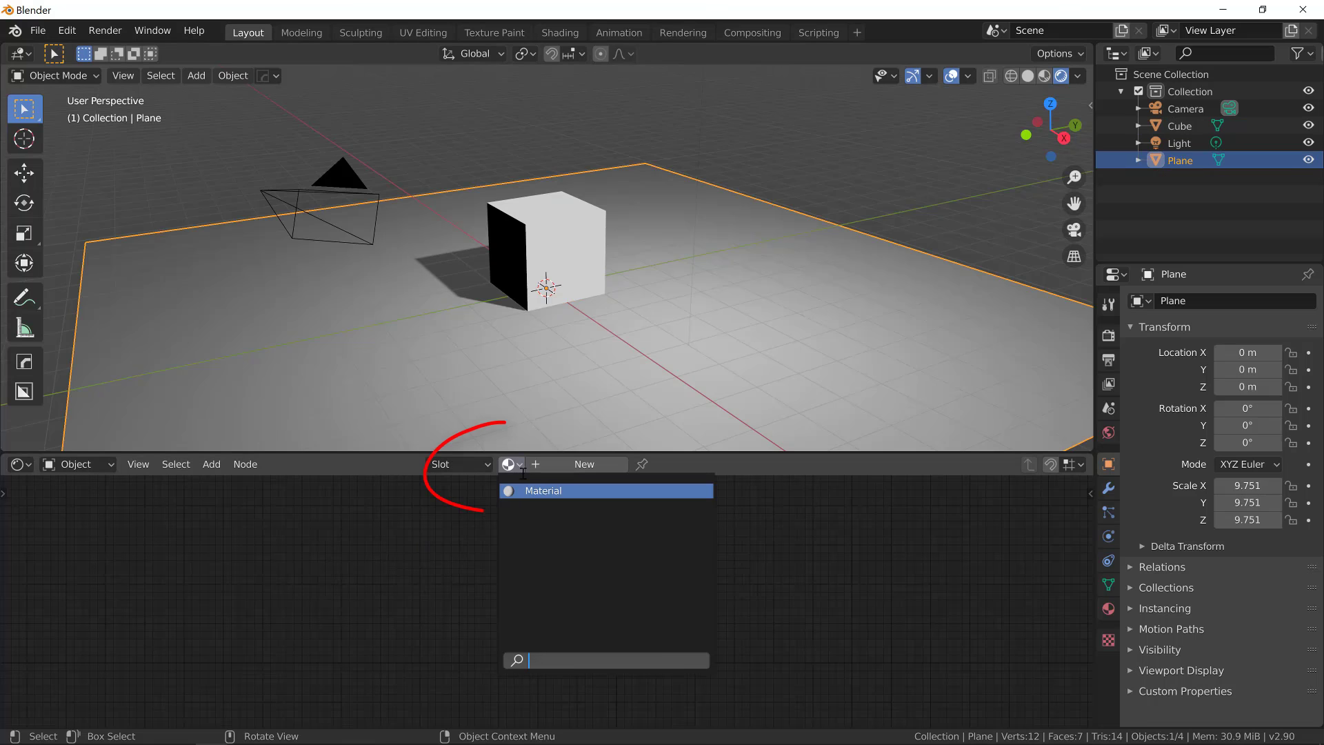
left_click(525, 491)
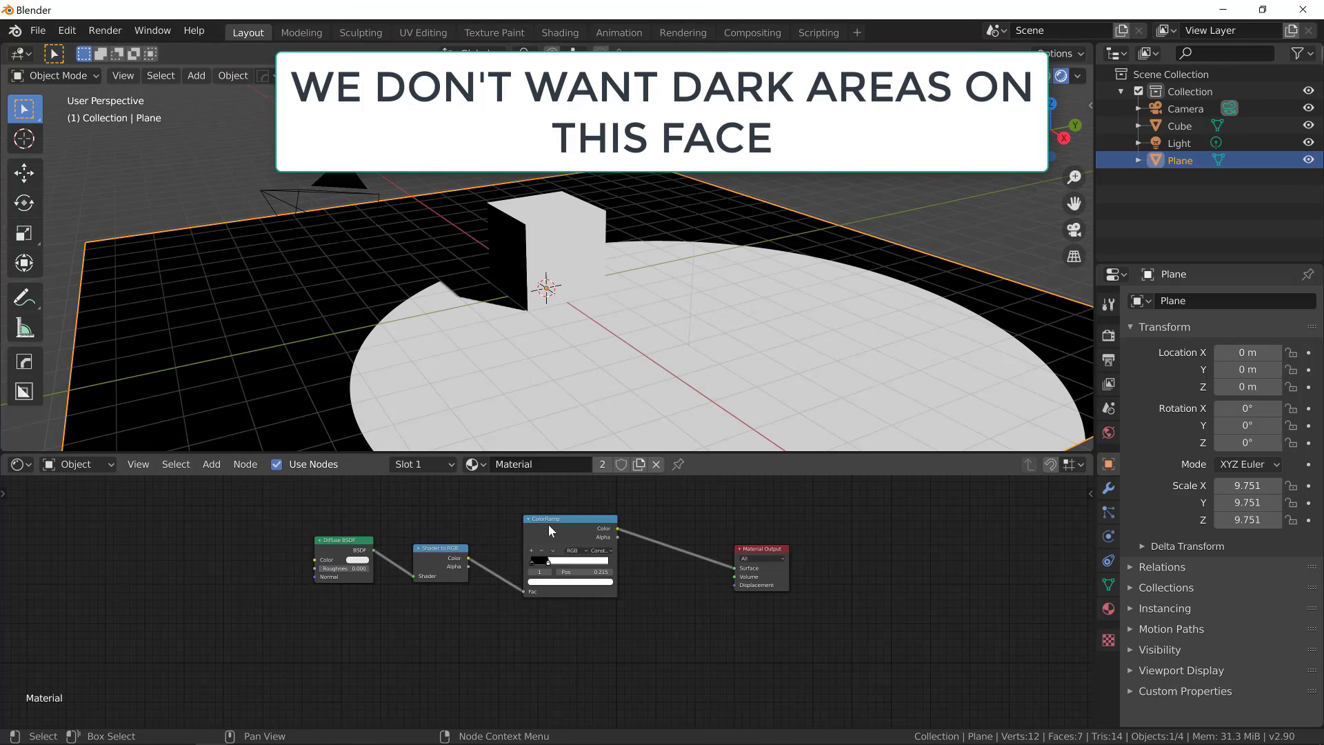
left_click_drag(549, 564, 535, 566)
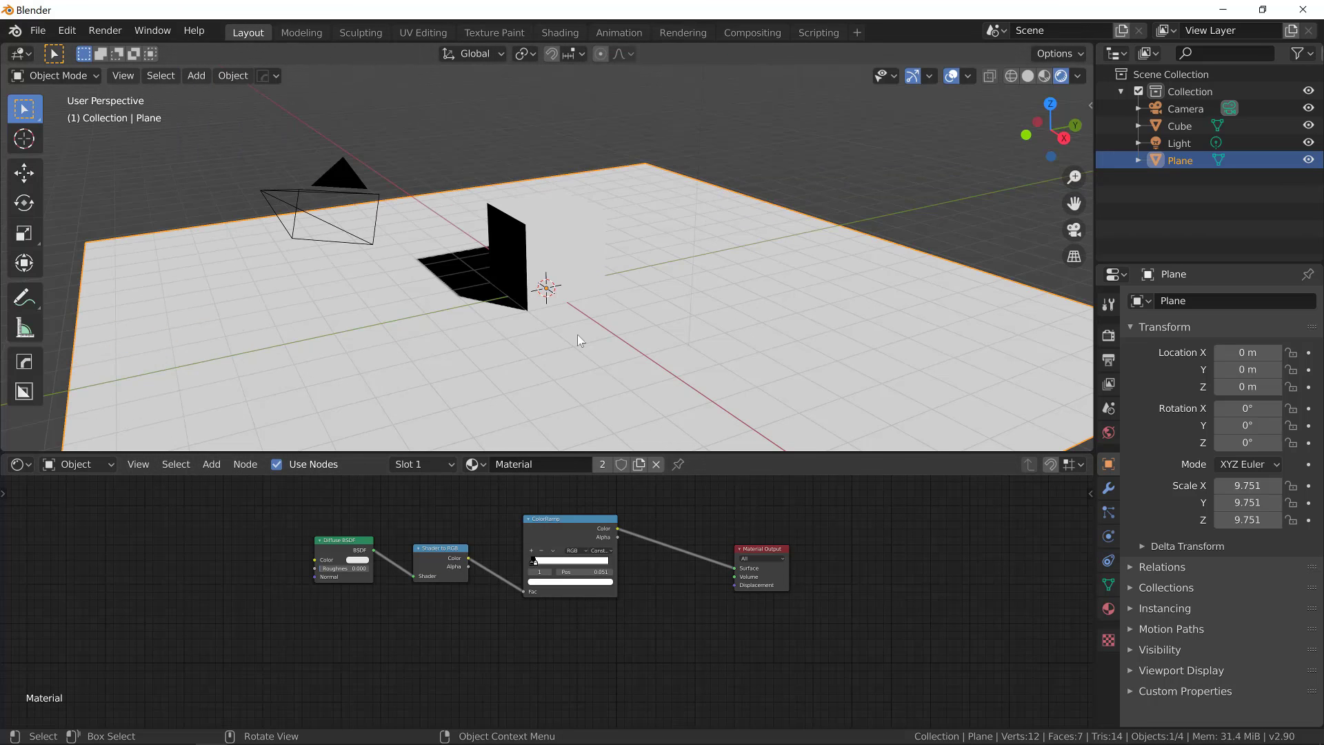
middle_click_drag(587, 328, 511, 287)
scroll(548, 296, "up", 3)
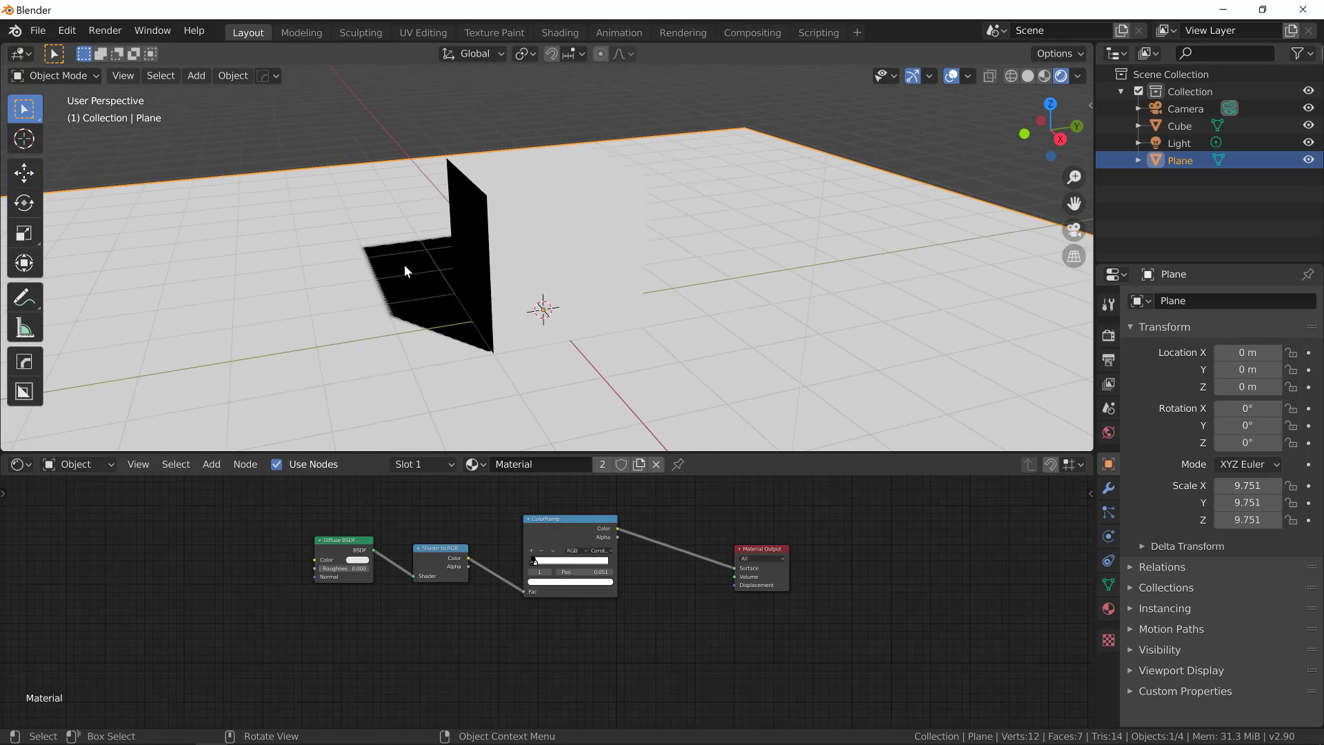
Enable Contact Shadows in the light's Shadow settings
left_click(1108, 610)
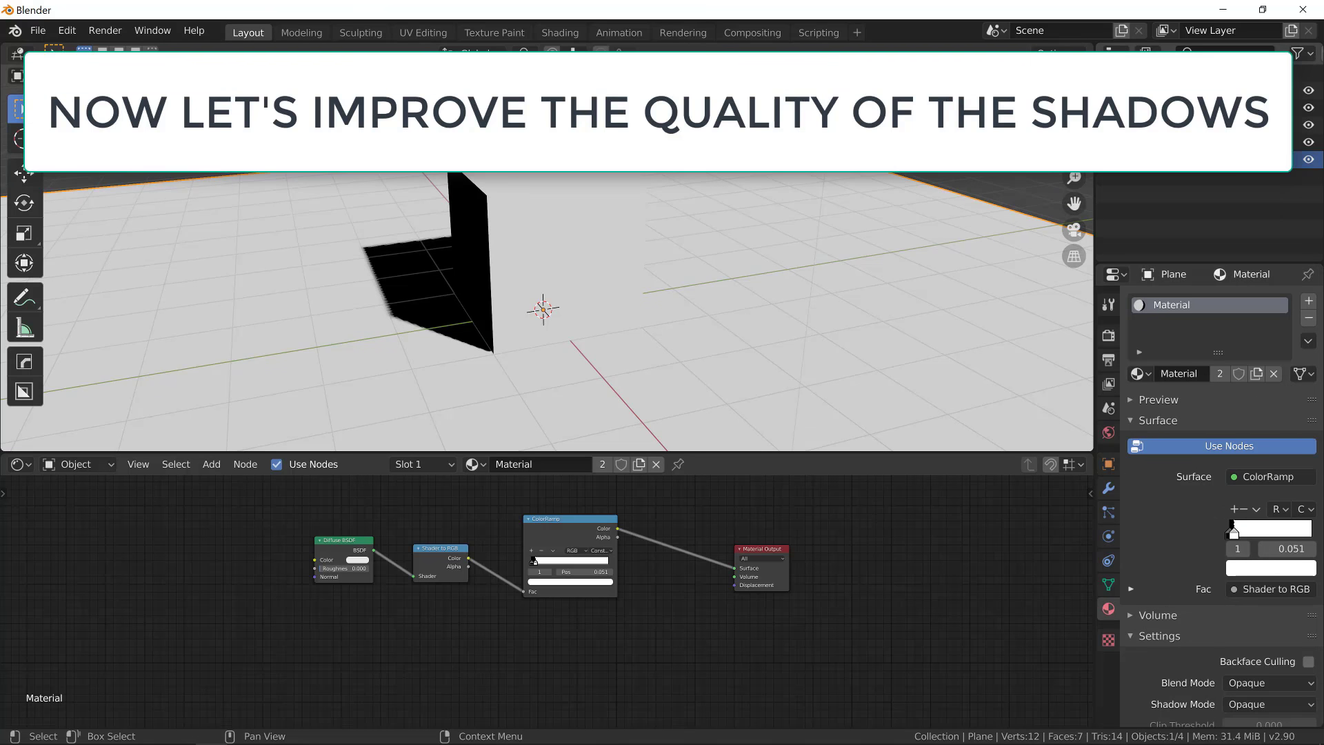
left_click(1172, 141)
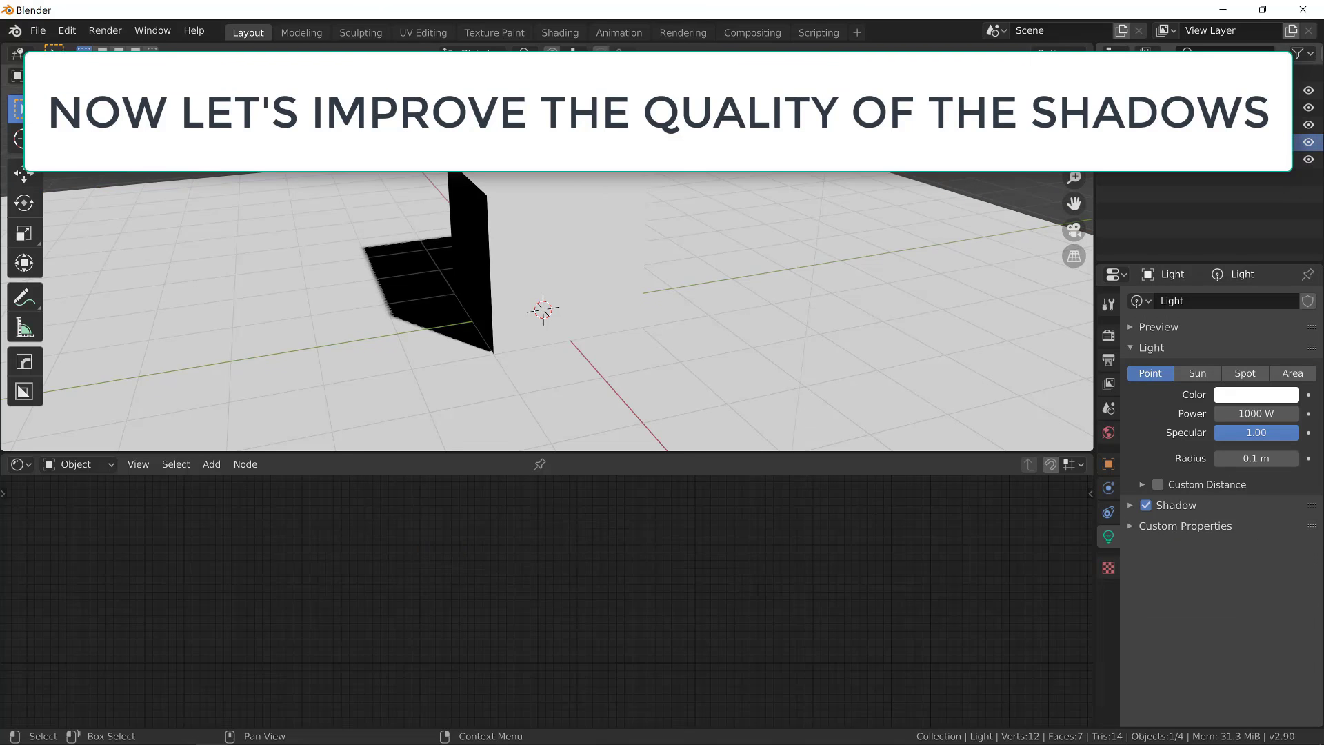
left_click(1131, 506)
left_click(1144, 576)
left_click(1157, 576)
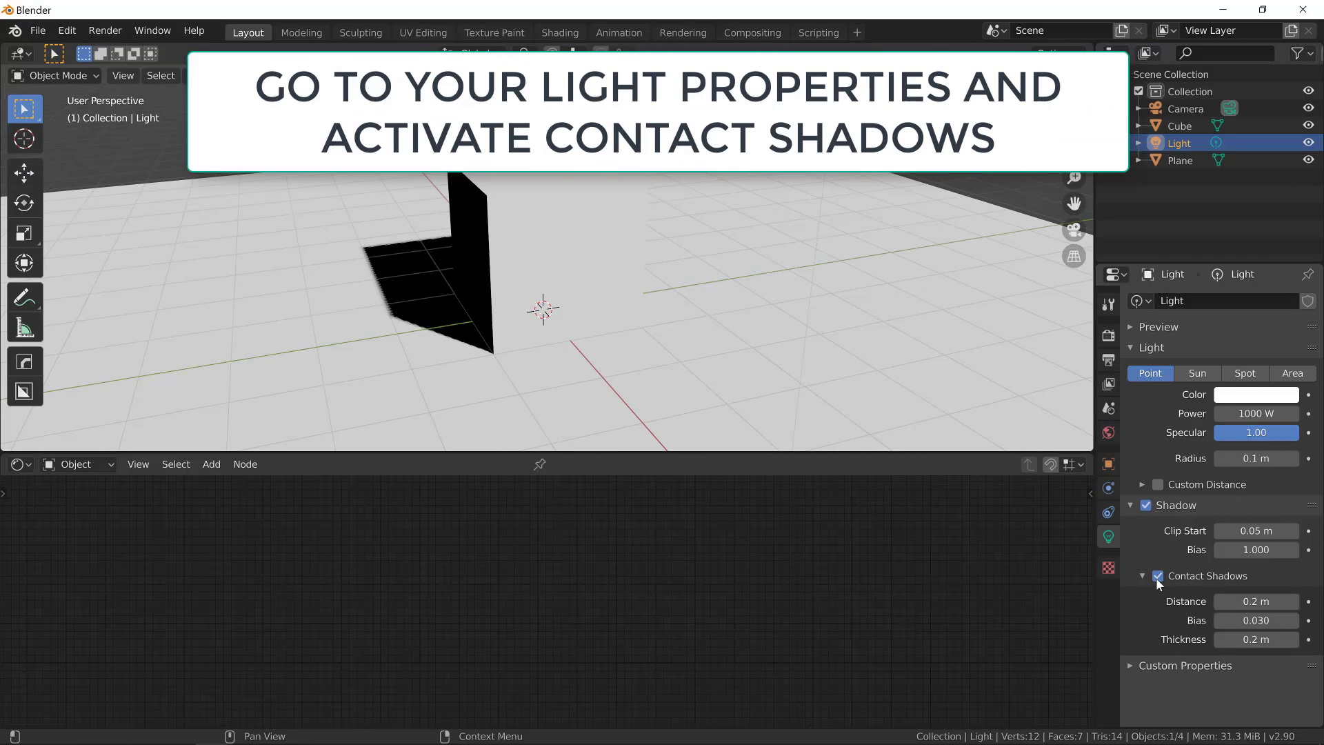
Set the render Shadows cube size to 4096 px and turn off Soft Shadows
left_click(1109, 336)
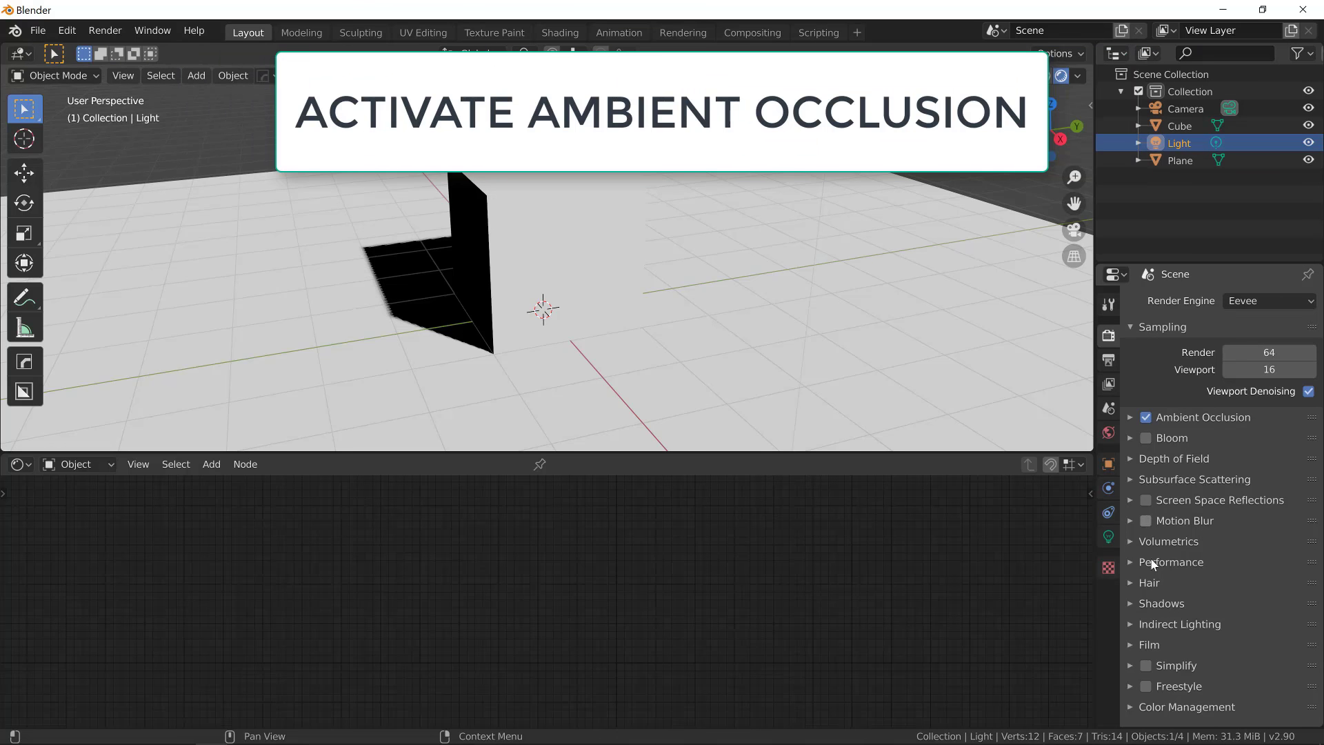
left_click(1131, 604)
scroll(1210, 607, "down", 1)
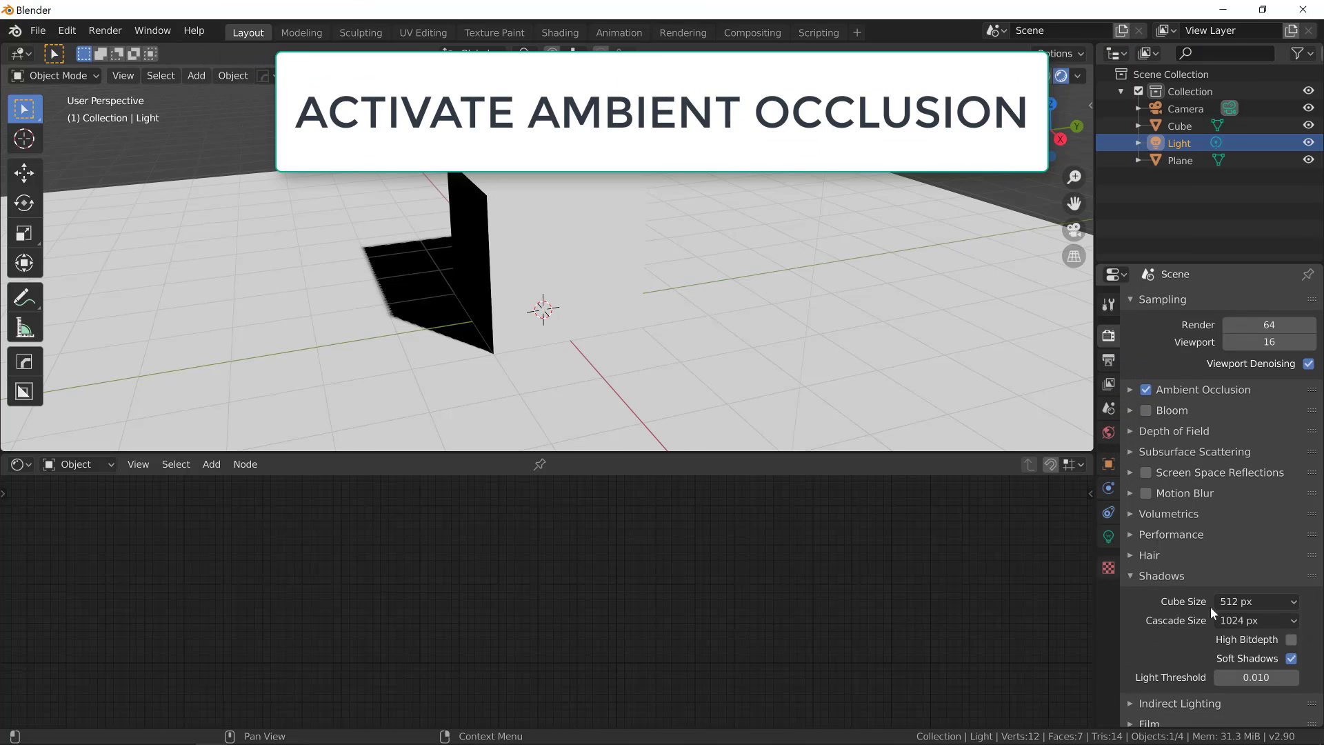
left_click(1256, 602)
left_click(1214, 468)
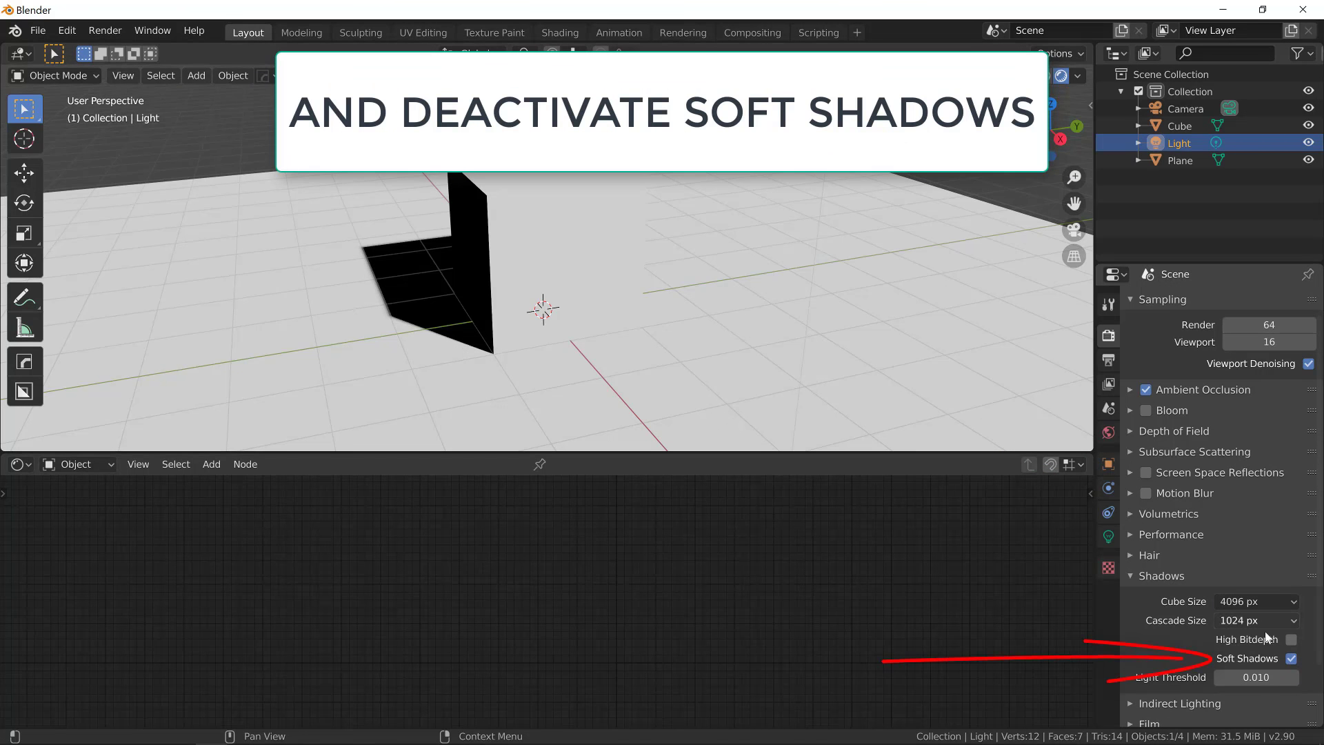
left_click(1291, 659)
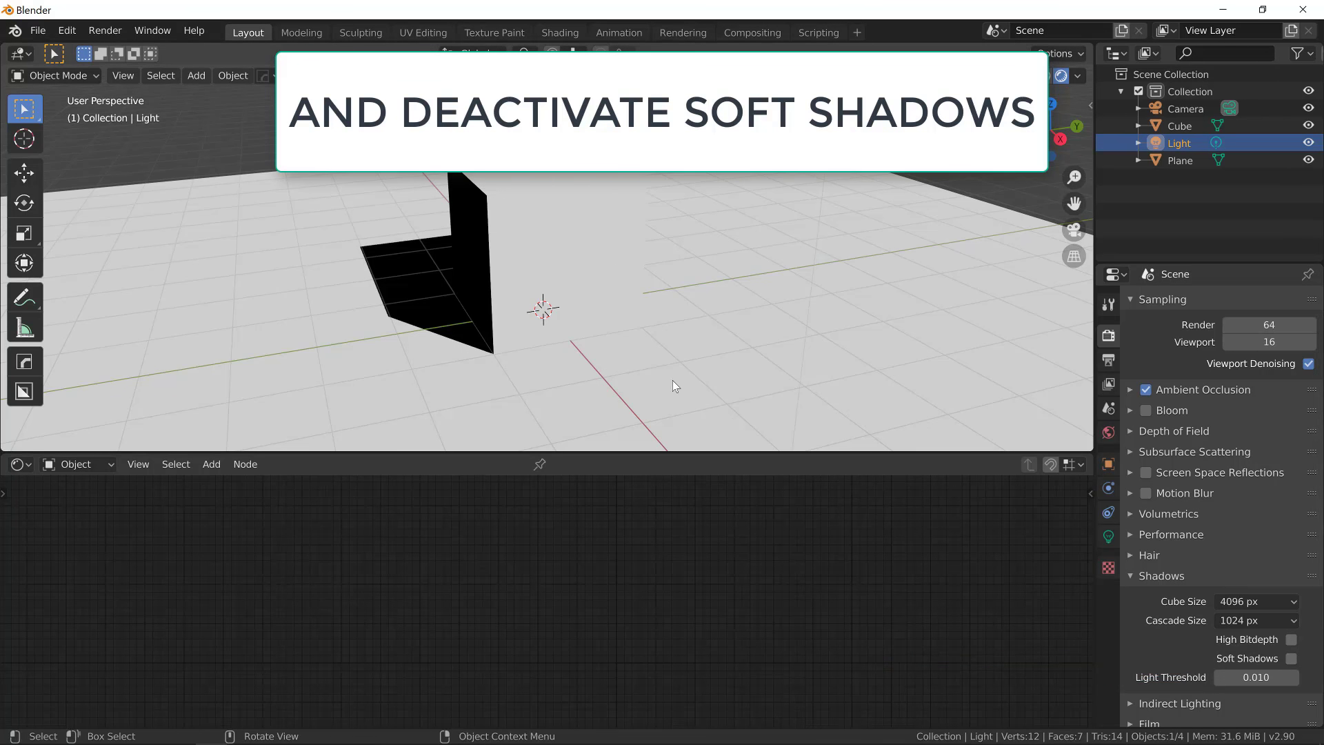
mouse_move(672, 379)
middle_mouse_down()
mouse_move(755, 379)
mouse_move(754, 359)
mouse_move(751, 376)
mouse_move(675, 378)
middle_mouse_up()
middle_click_drag(767, 333, 639, 364)
Add a cylinder, raise it along Z, and thin it to 0.673 on X and Y
key("shift+a")
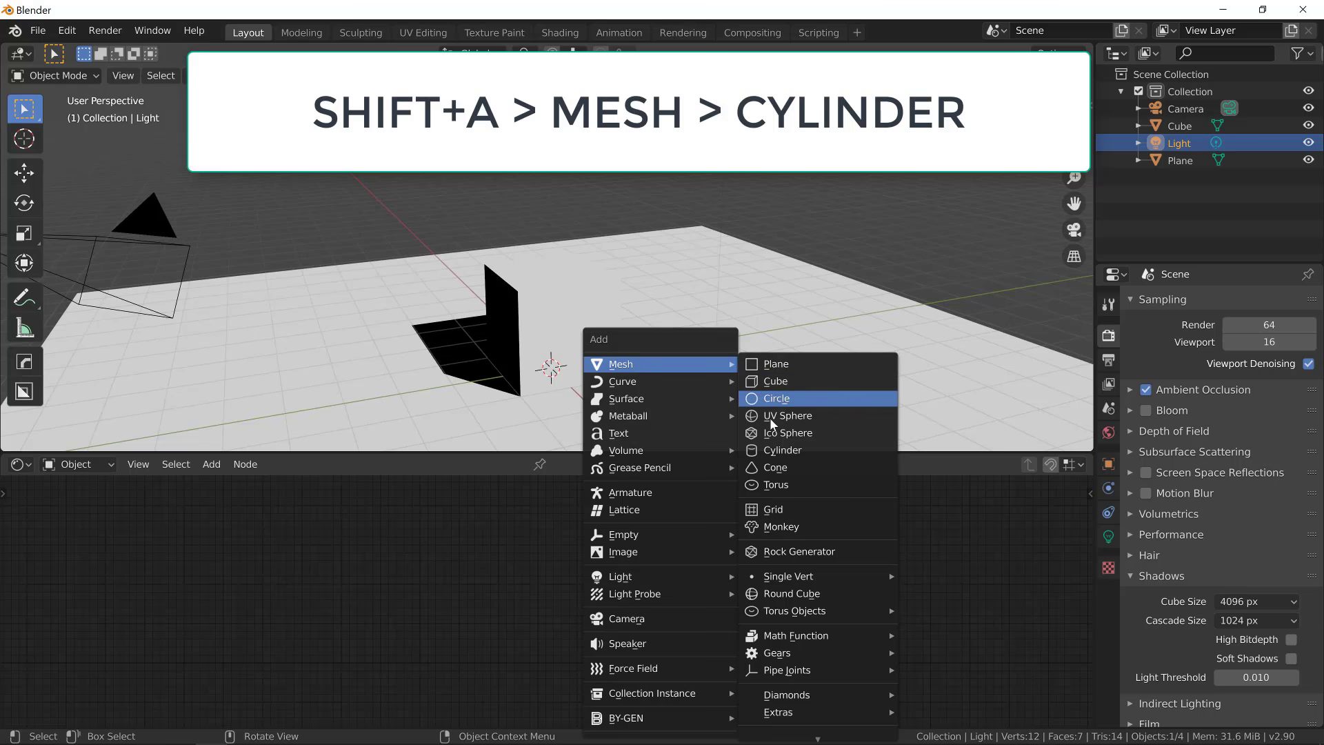
left_click(782, 451)
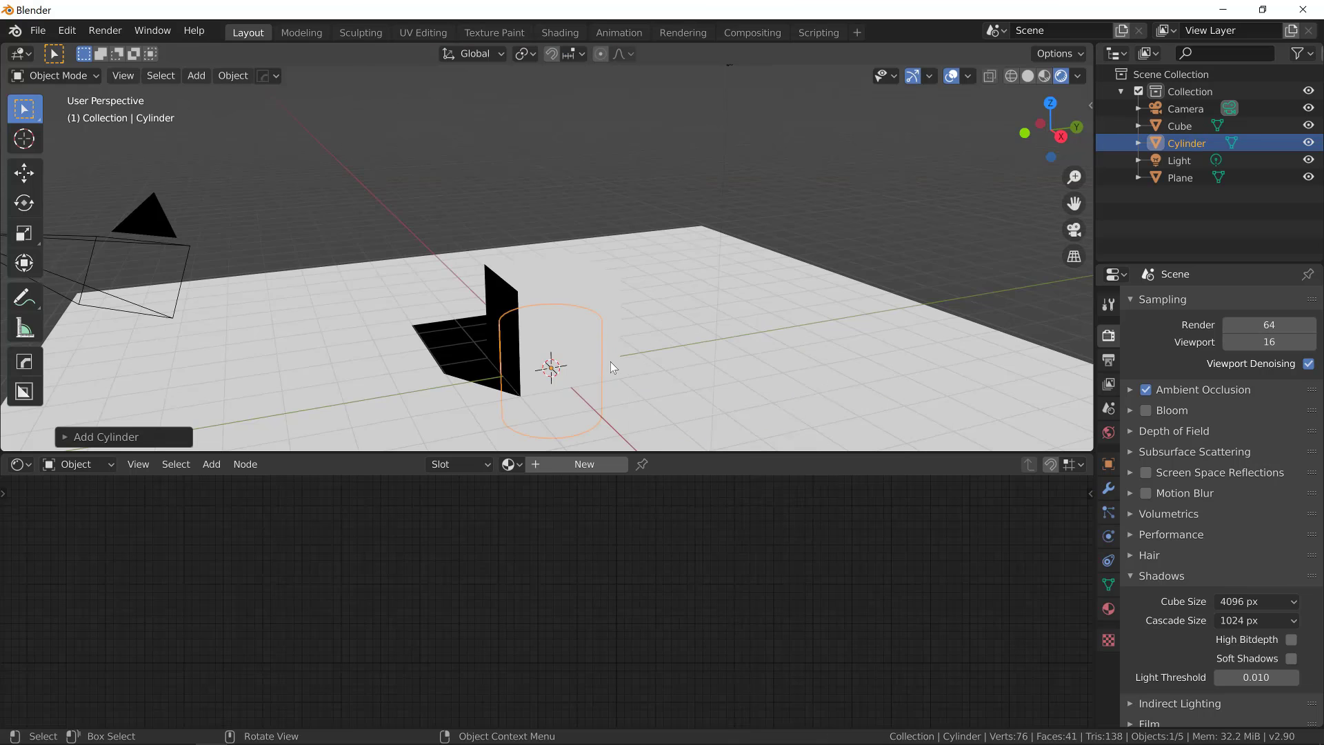
key("g")
key("z")
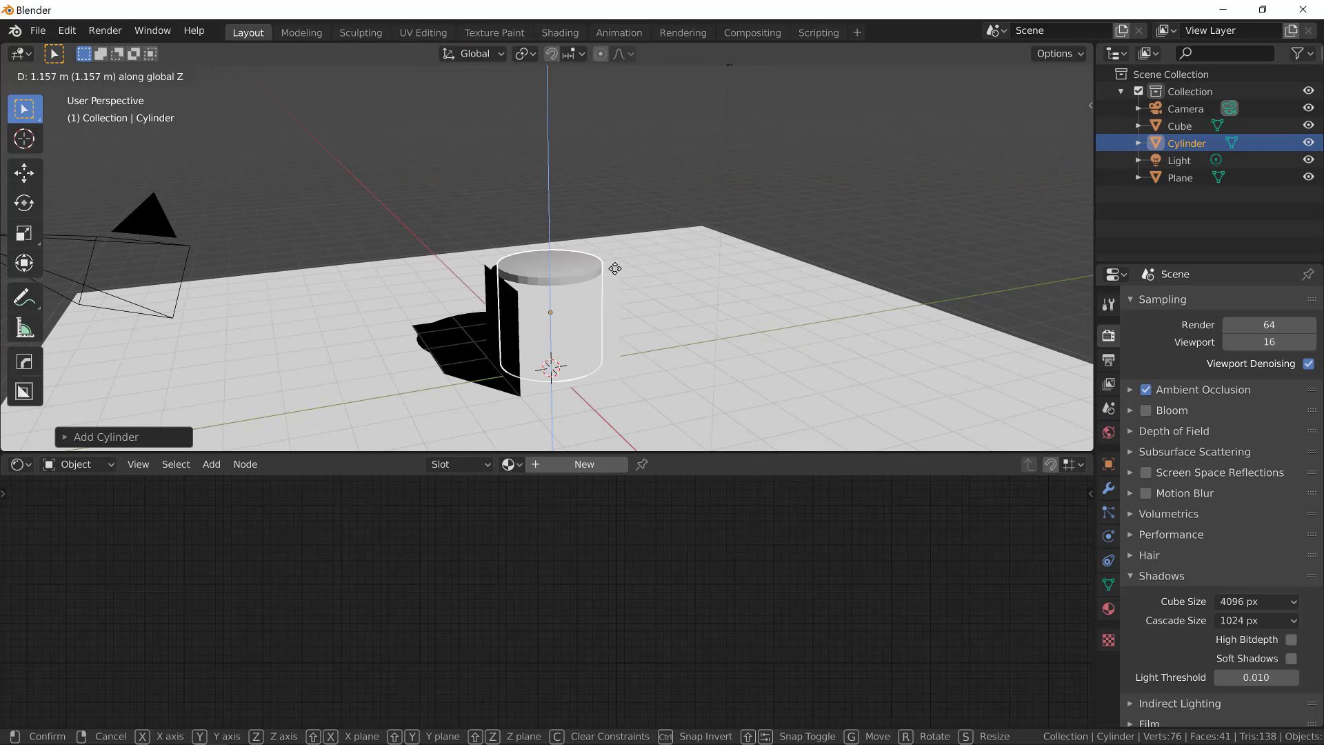
left_click(614, 215)
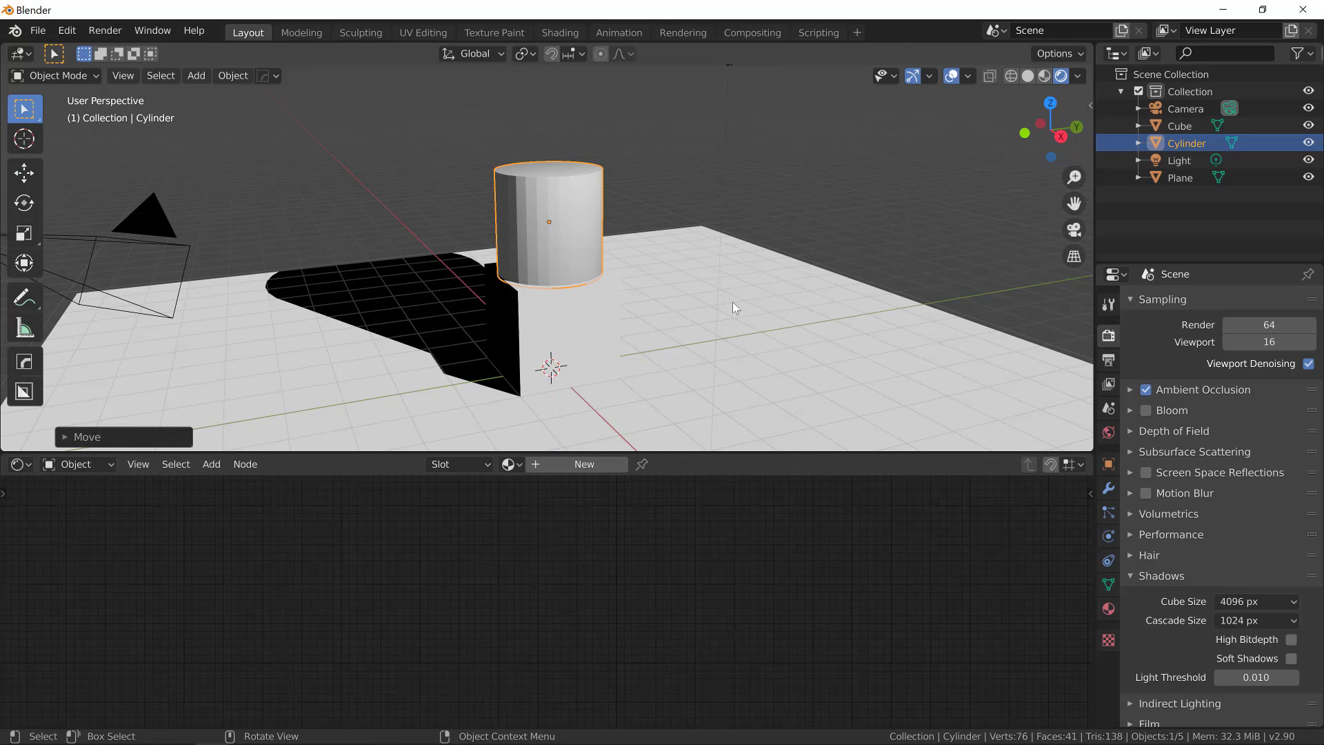
key("s")
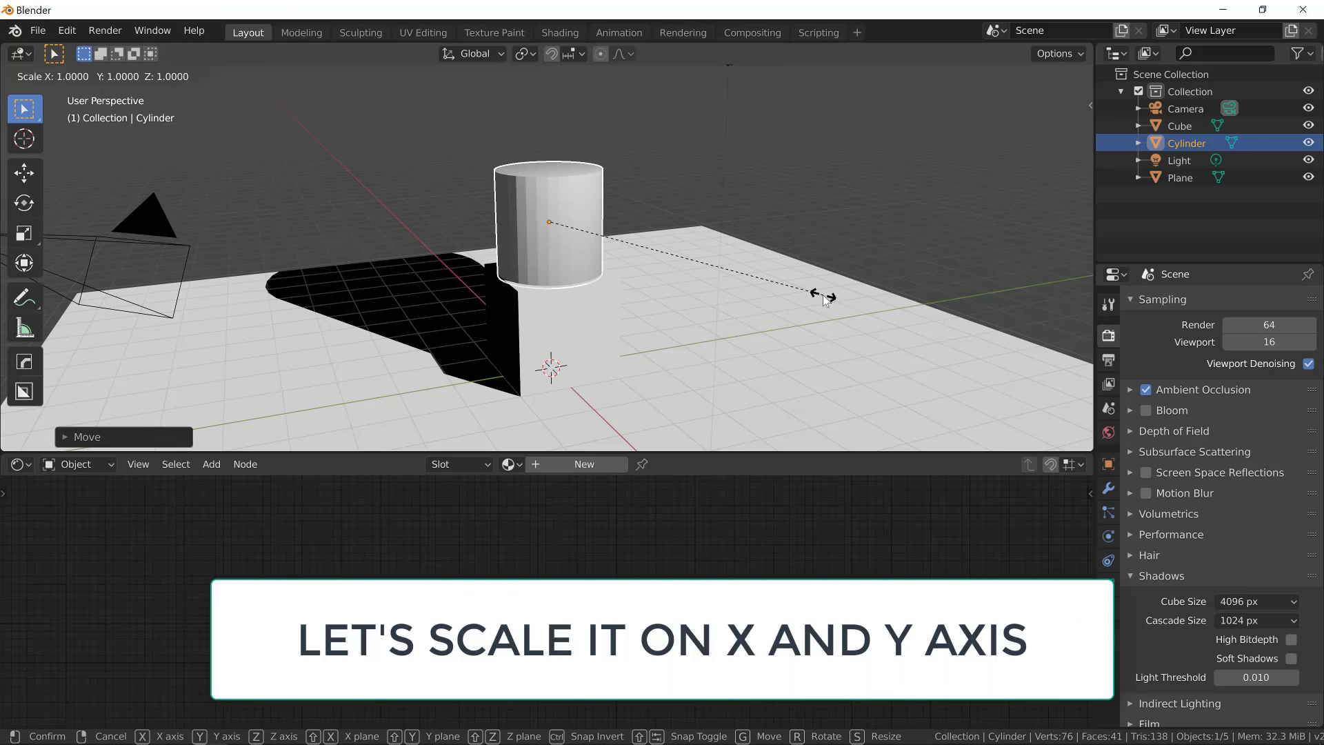
key("shift+z")
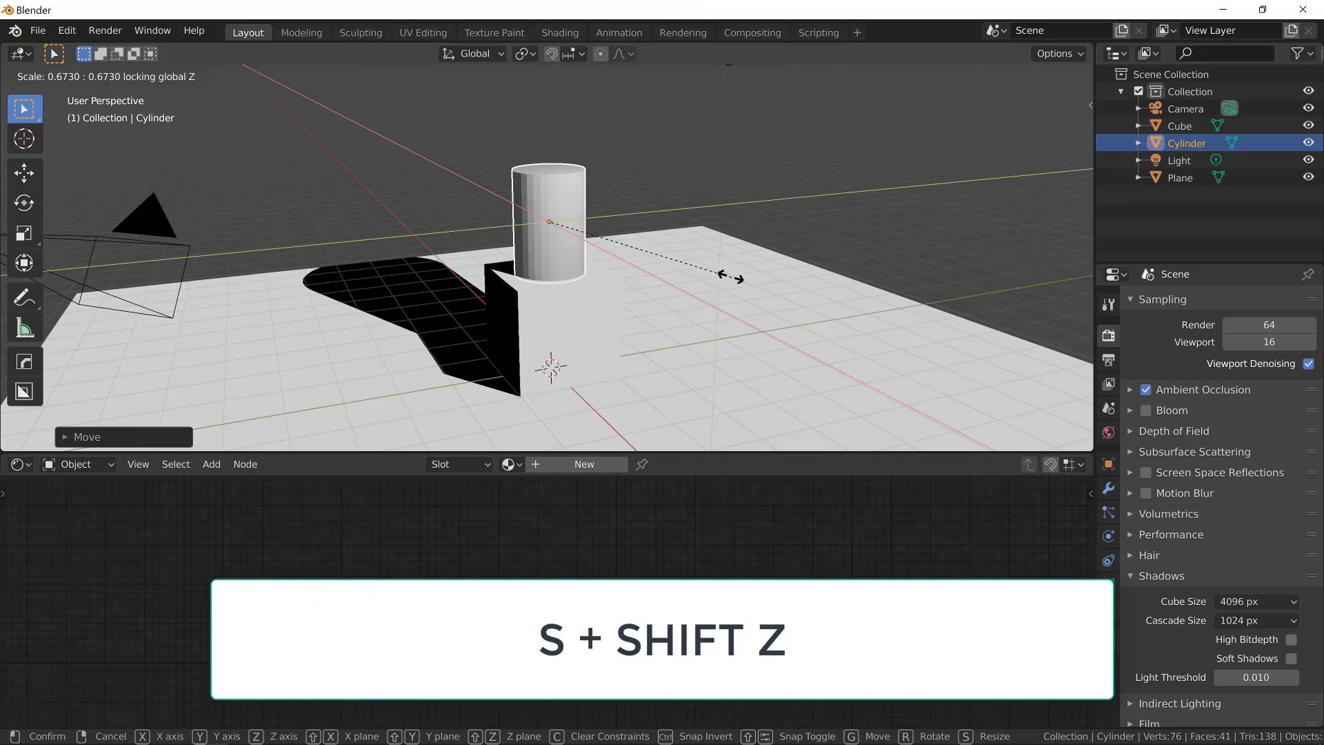
left_click(679, 269)
Shade the cylinder smooth and enable Auto Smooth normals at 30°
middle_click_drag(614, 308, 603, 287)
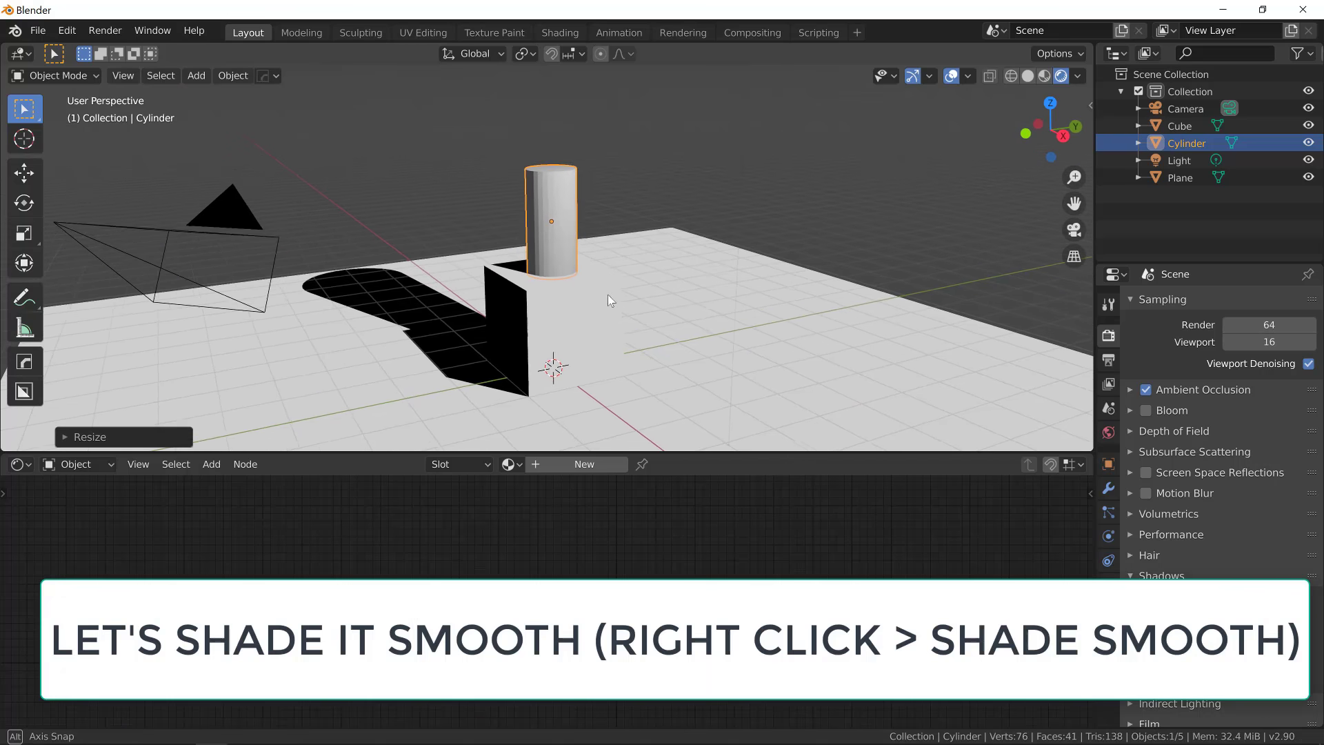
right_click(562, 250)
left_click(560, 247)
left_click(1108, 585)
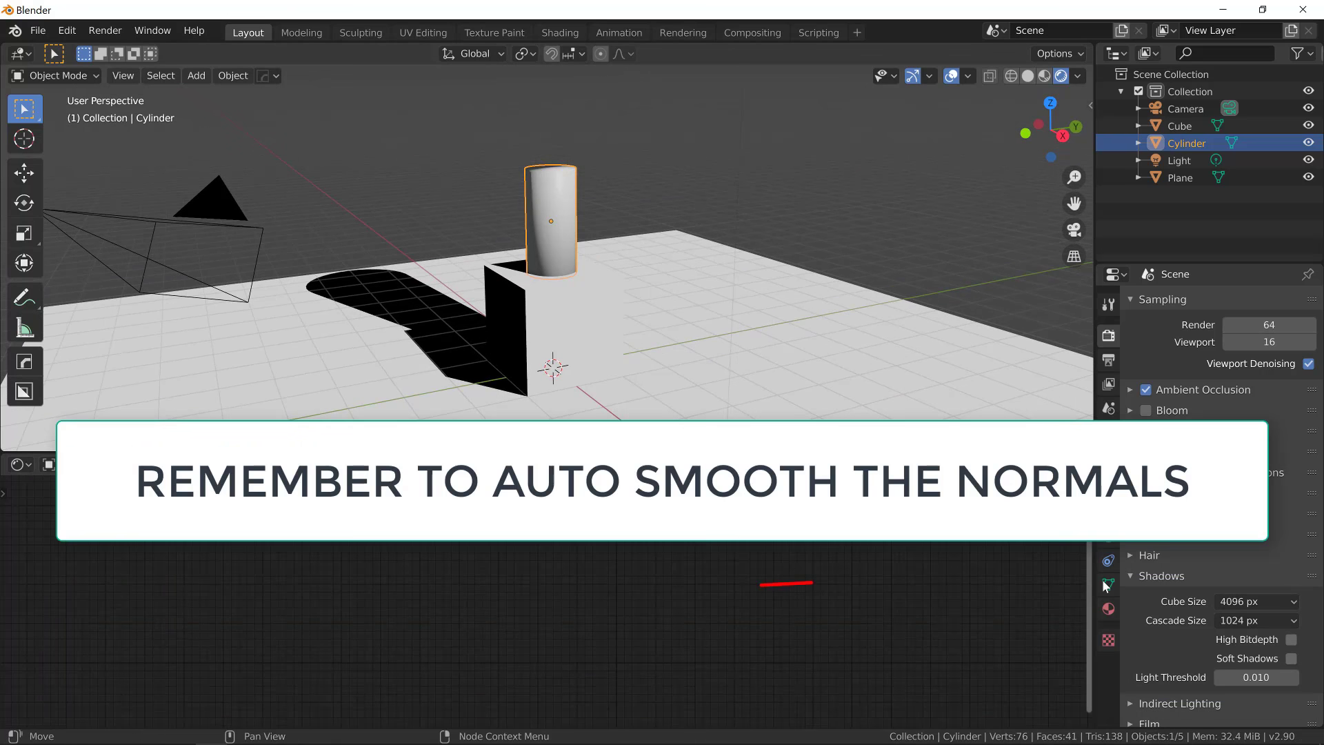
left_click(1138, 595)
left_click(1158, 616)
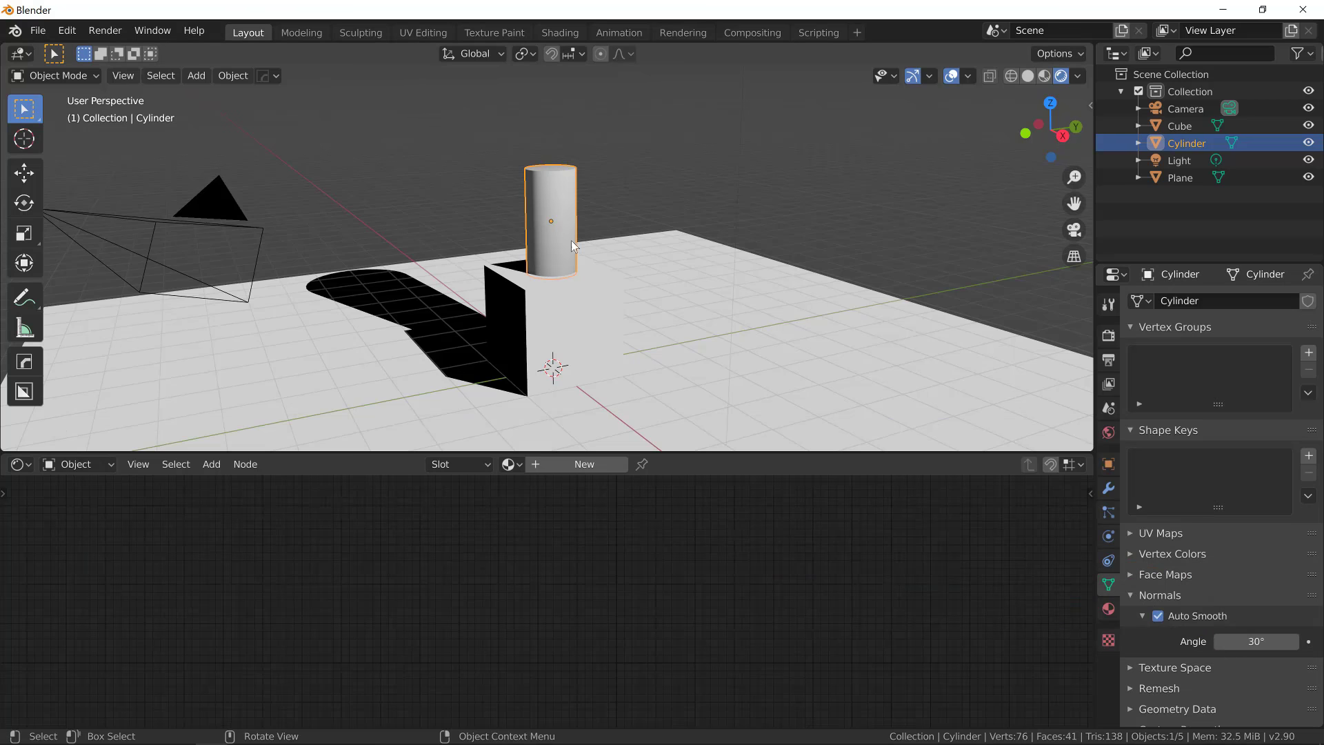
Assign the shared 'Material' to the cylinder and orbit around to inspect its black-and-white shading
left_click(511, 464)
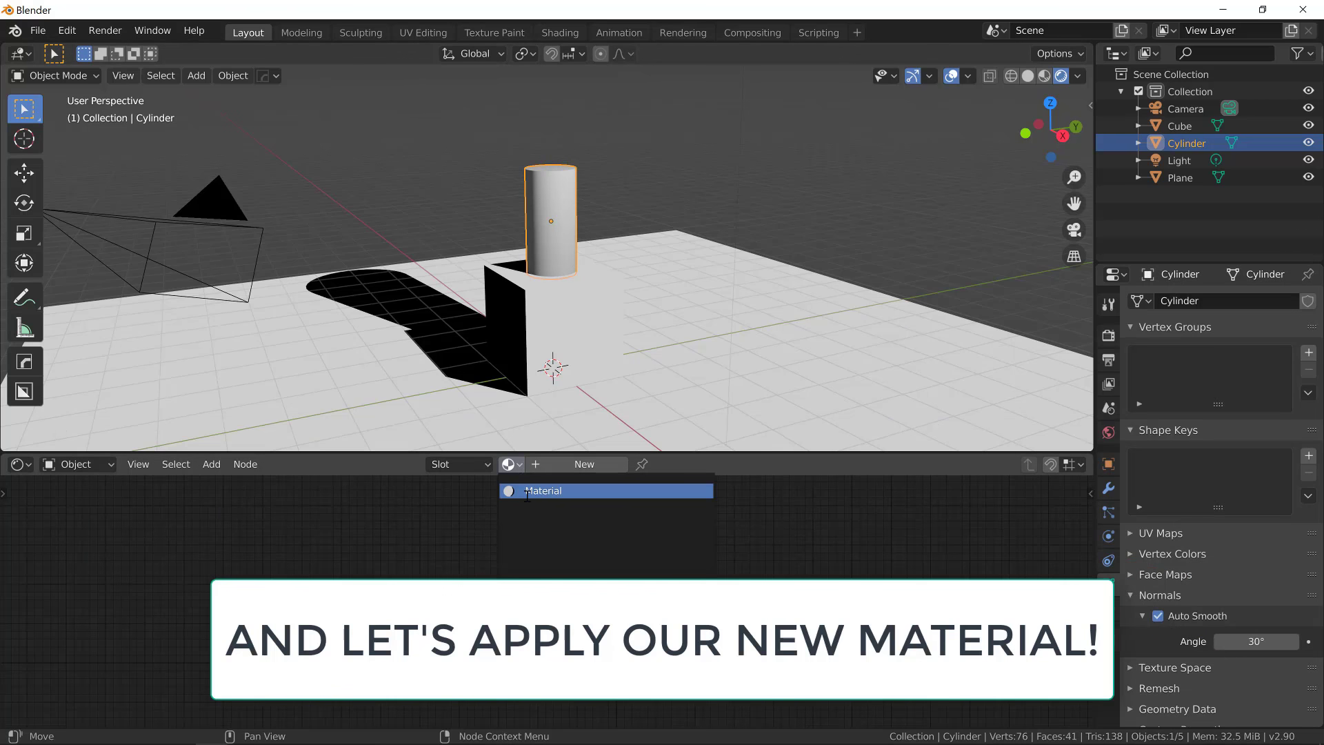
left_click(527, 490)
middle_click_drag(562, 378, 599, 266)
mouse_move(576, 313)
middle_mouse_down()
mouse_move(392, 284)
mouse_move(598, 304)
middle_mouse_up()
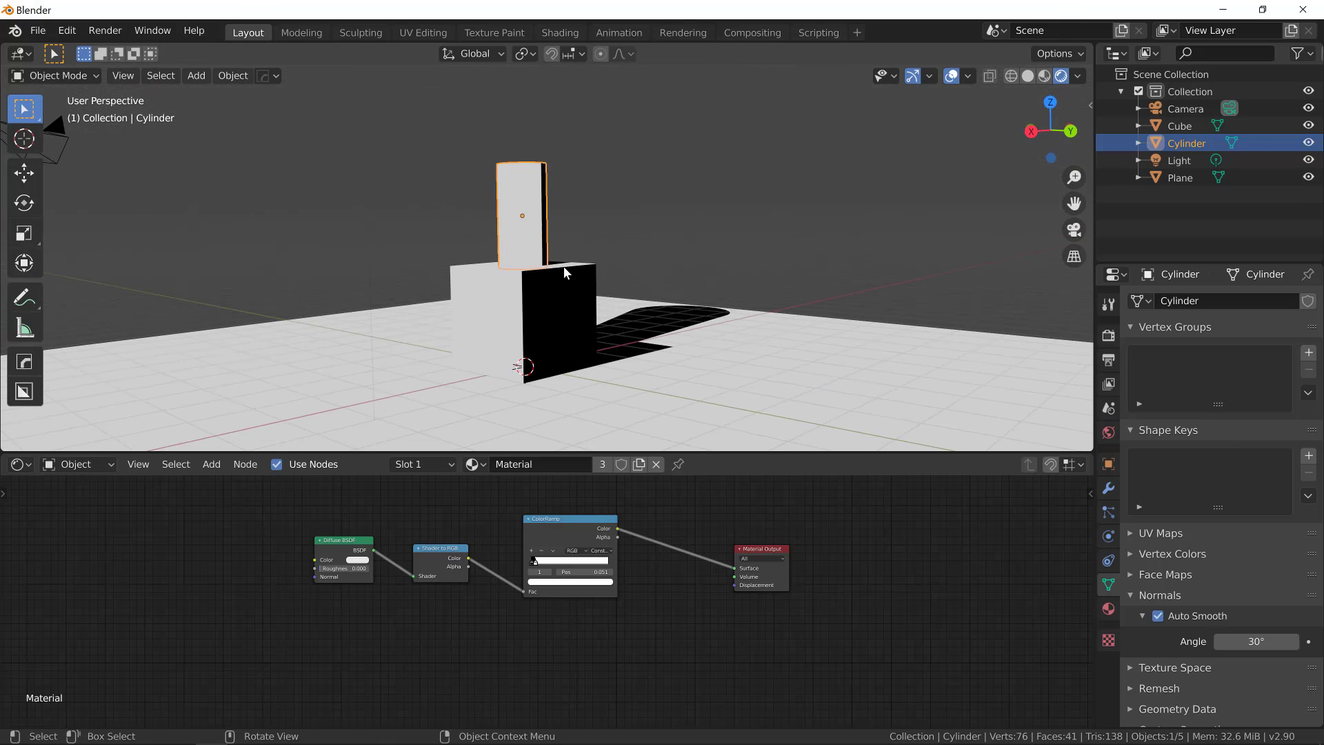
mouse_move(559, 265)
middle_mouse_down()
mouse_move(661, 334)
mouse_move(536, 272)
middle_mouse_up()
middle_click_drag(638, 330, 640, 331)
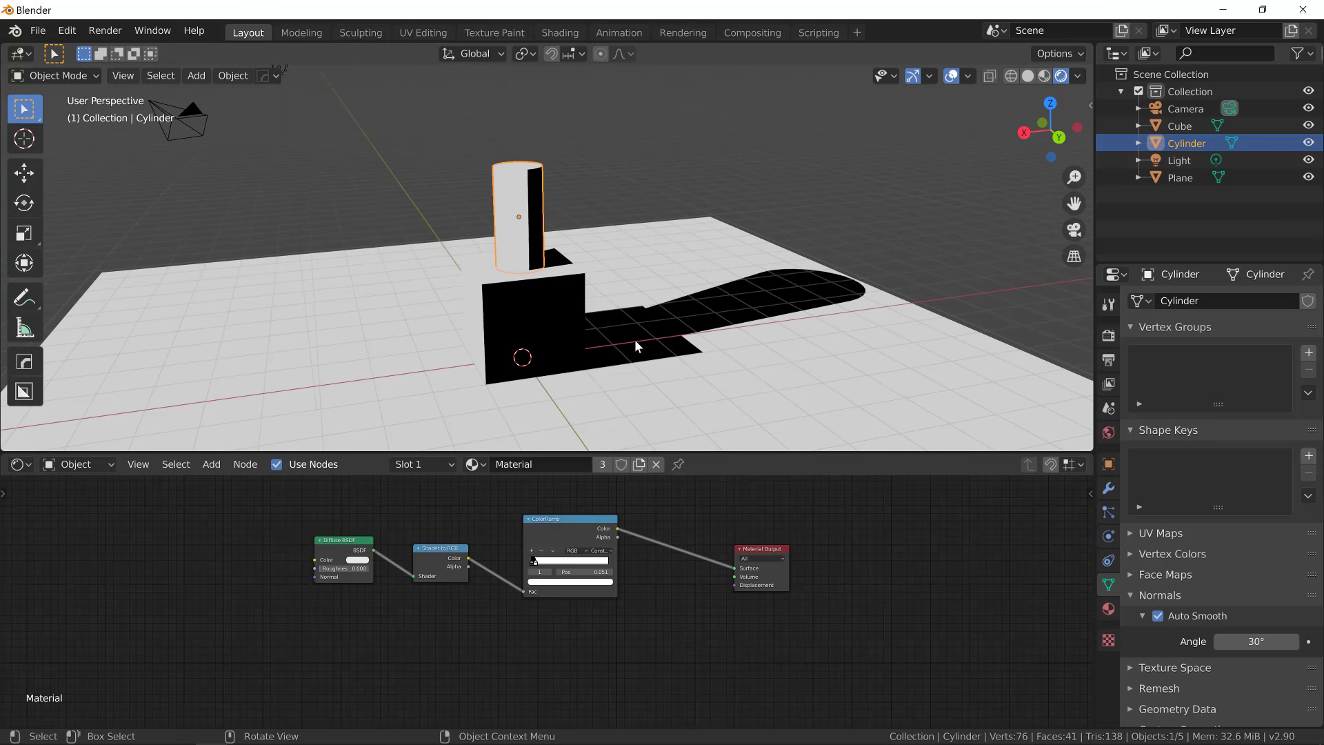
middle_click_drag(621, 348, 648, 325)
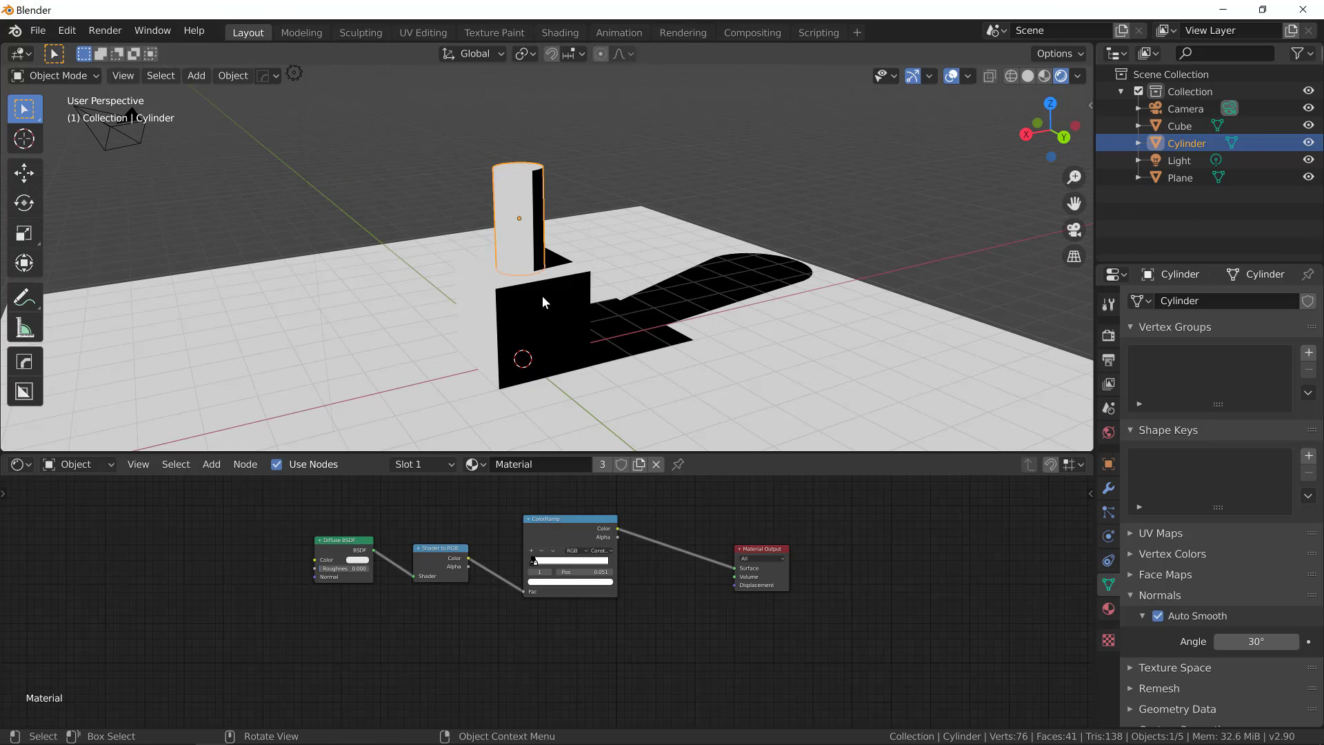
middle_click_drag(548, 296, 576, 340)
Add a new plane, shift it along X, and rotate it 90° on Y to stand upright
key("shift+a")
left_click(710, 342)
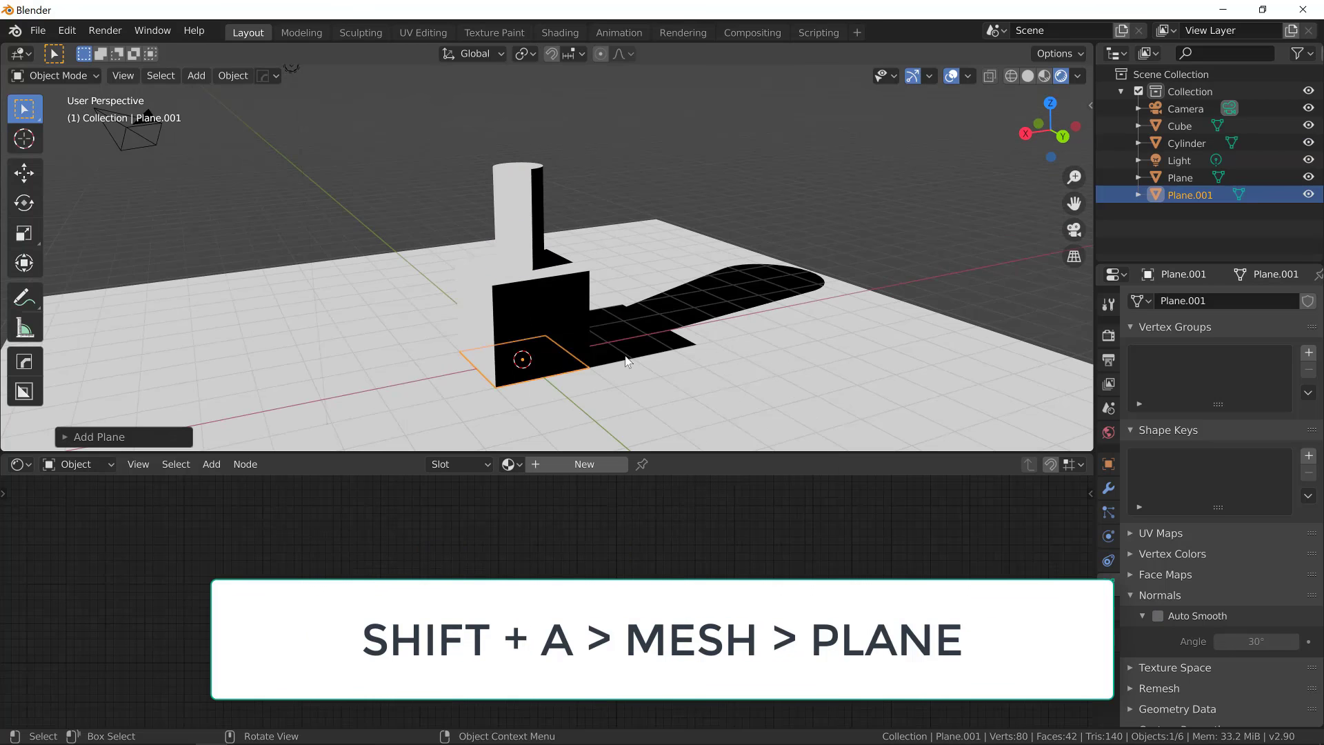
key("g")
key("x")
left_click(730, 347)
key("r")
type("y")
type("90")
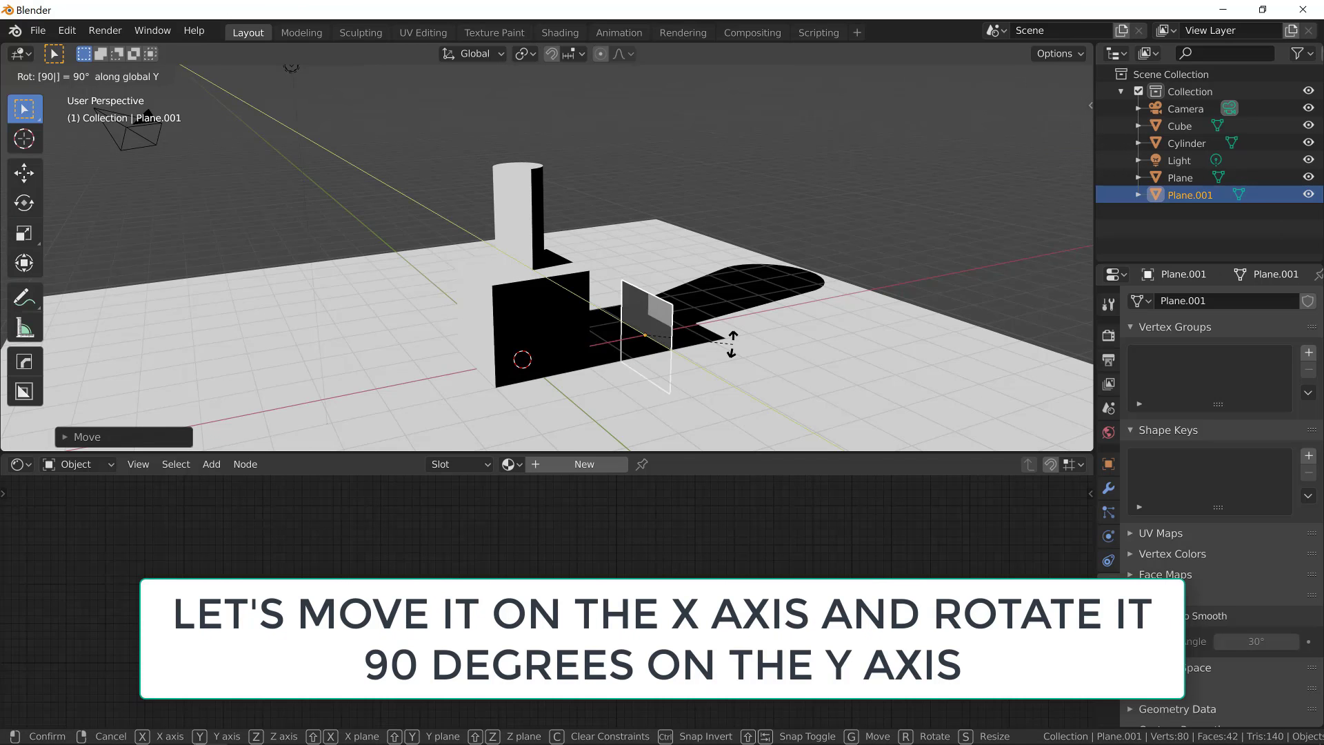
key("Return")
Enlarge the upright plane about five times and raise it along Z as a backdrop wall
key("s")
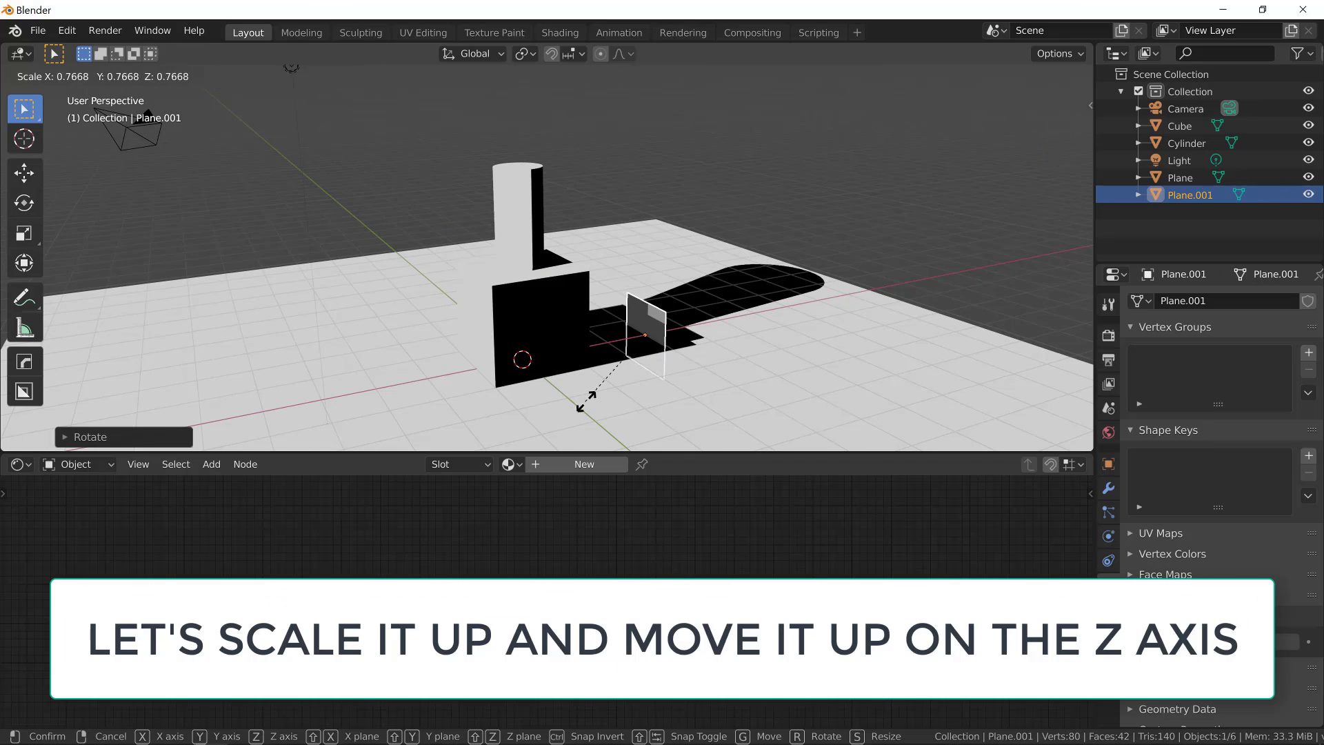
left_click(75, 429)
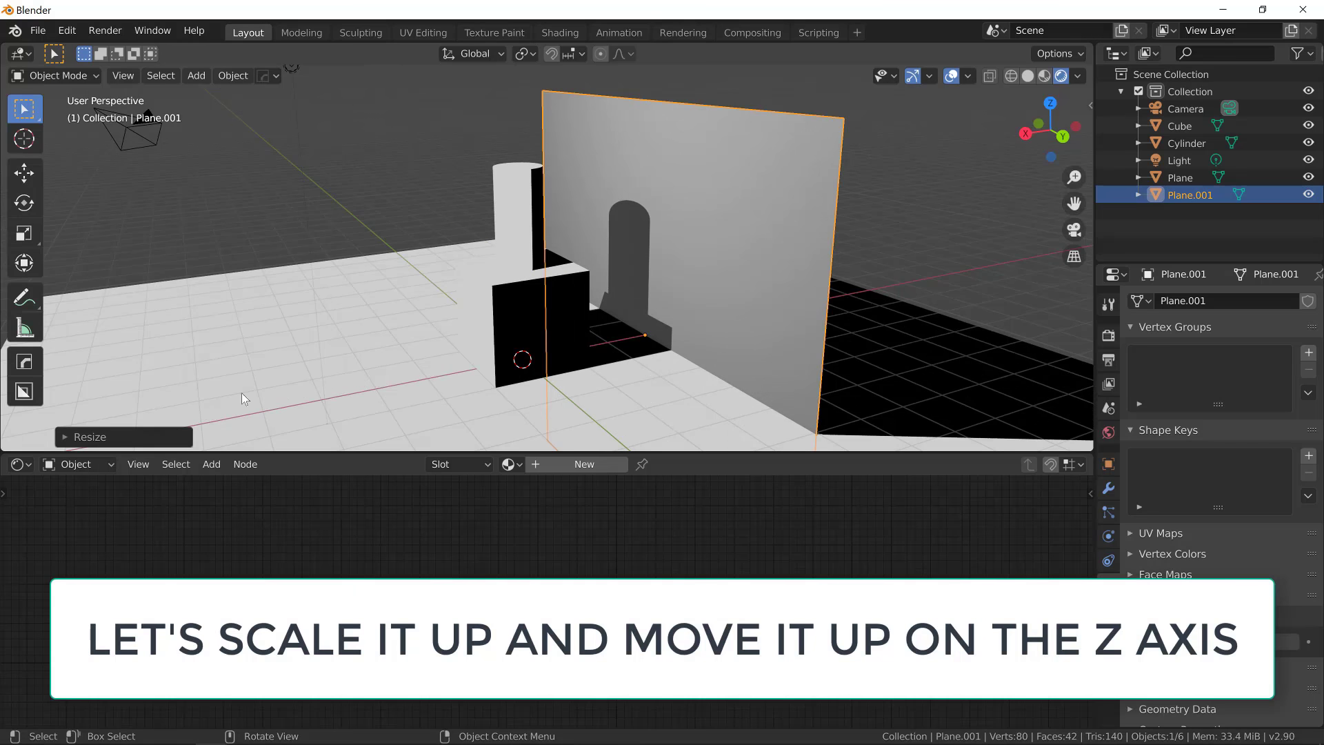
key("g")
key("z")
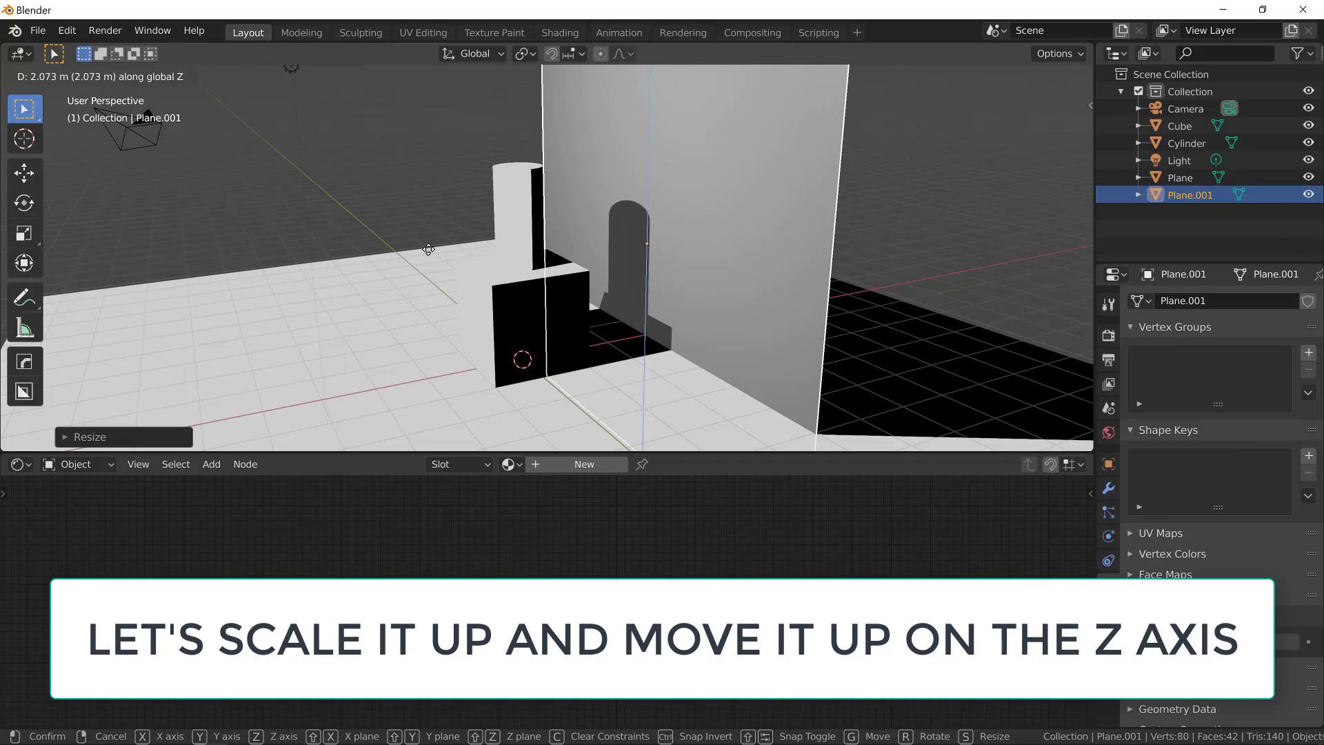
left_click(441, 146)
middle_click_drag(403, 257, 556, 277)
Apply the existing 'Material' to Plane.001 and orbit to view the backdrop frontally
left_click(511, 465)
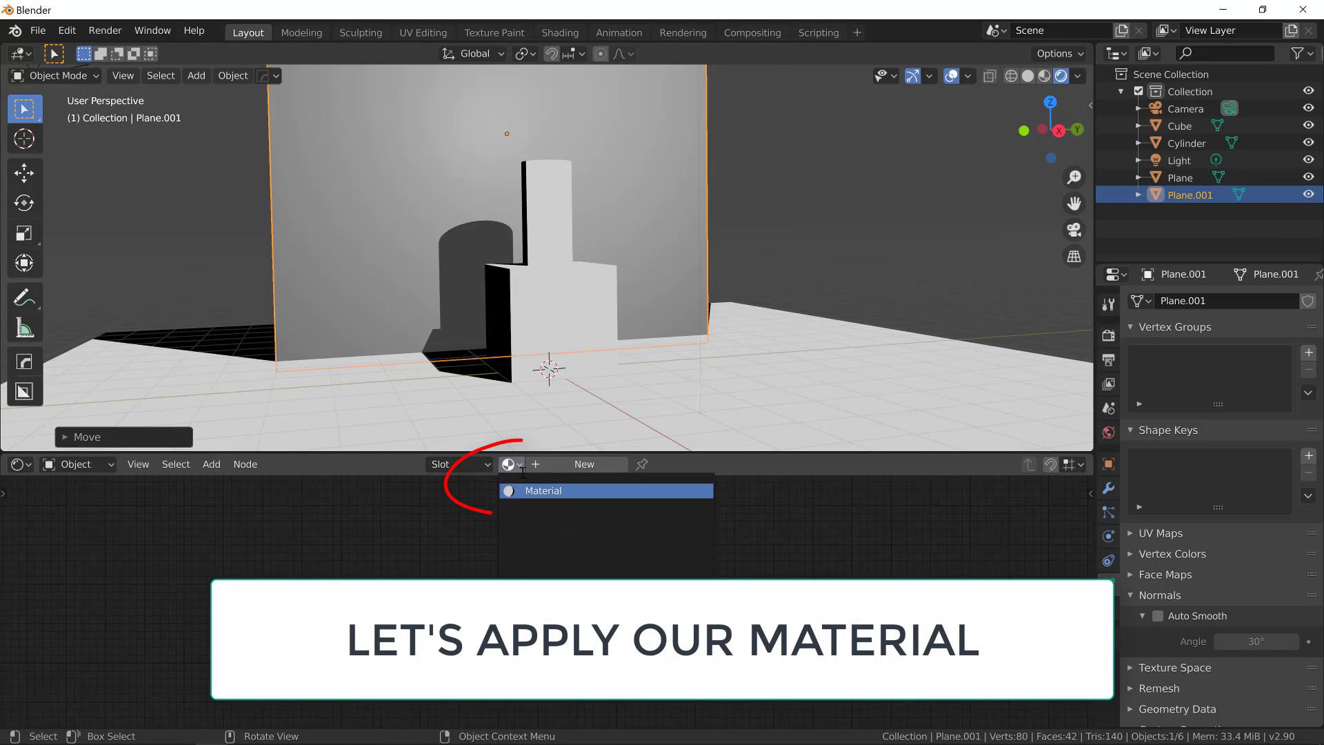
left_click(529, 491)
middle_click_drag(449, 317, 383, 358)
middle_click_drag(577, 276, 450, 255)
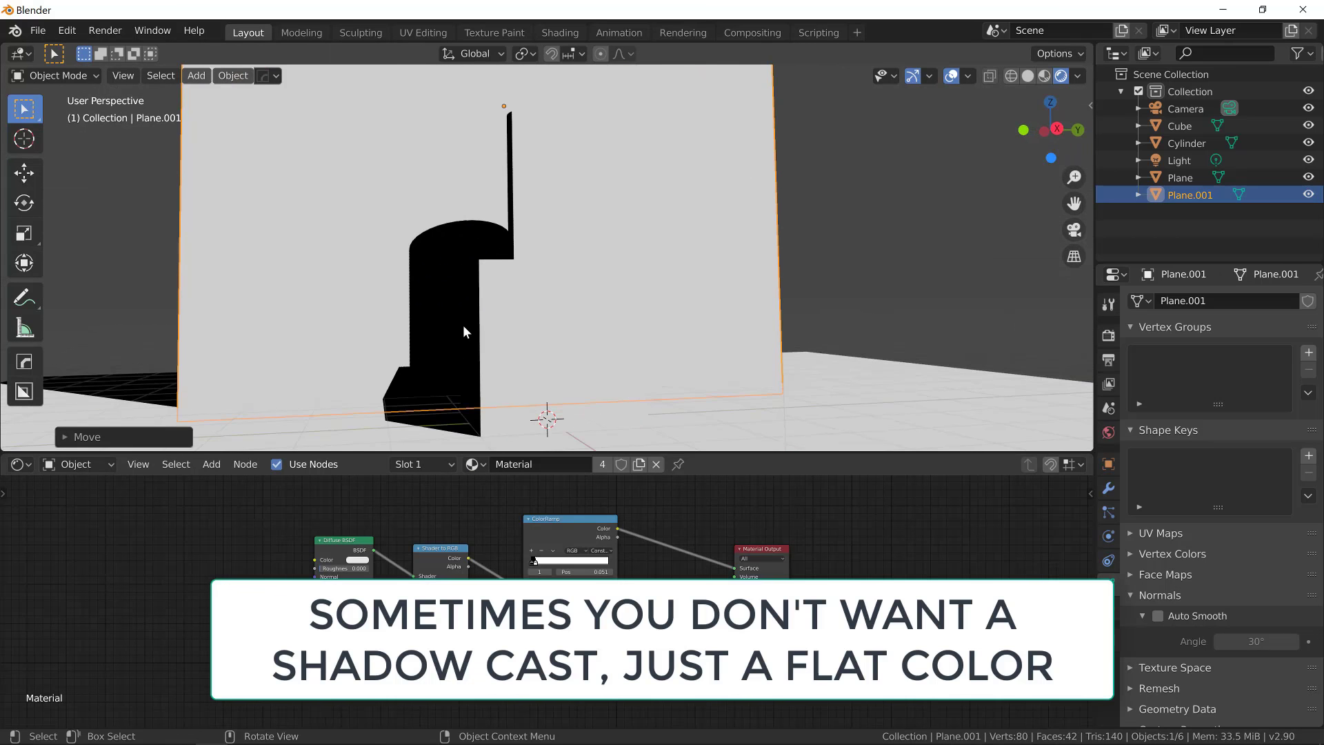
middle_click_drag(498, 332, 420, 337)
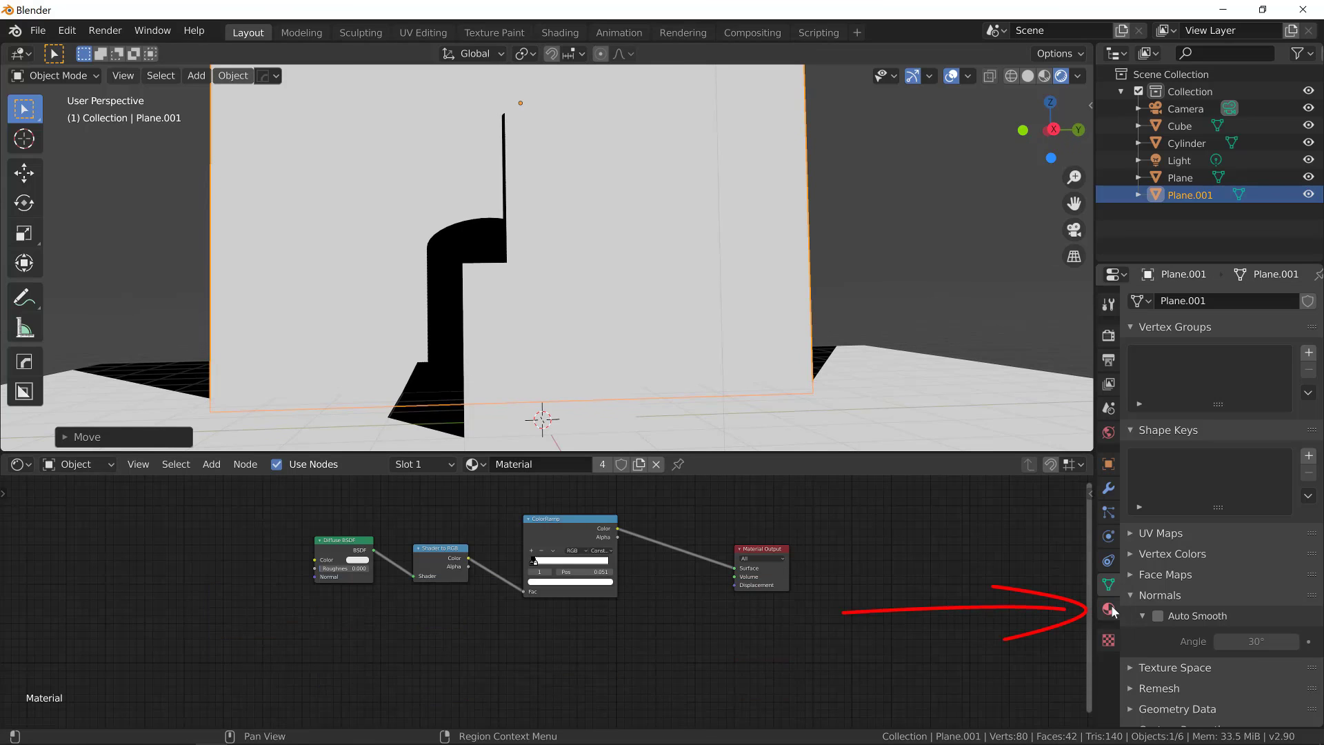
Add a second slot to Plane.001 holding Material, then make it a single-user copy, Material.001
left_click(1109, 609)
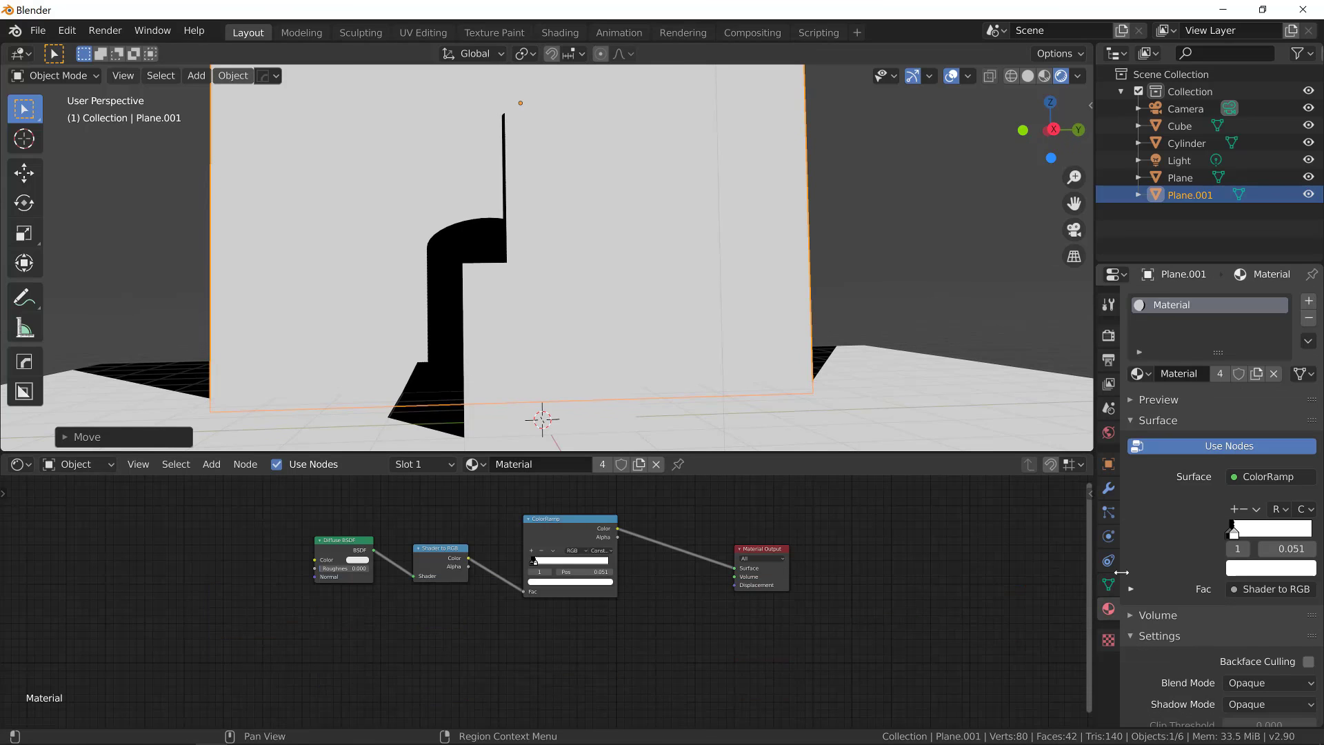
left_click(1308, 302)
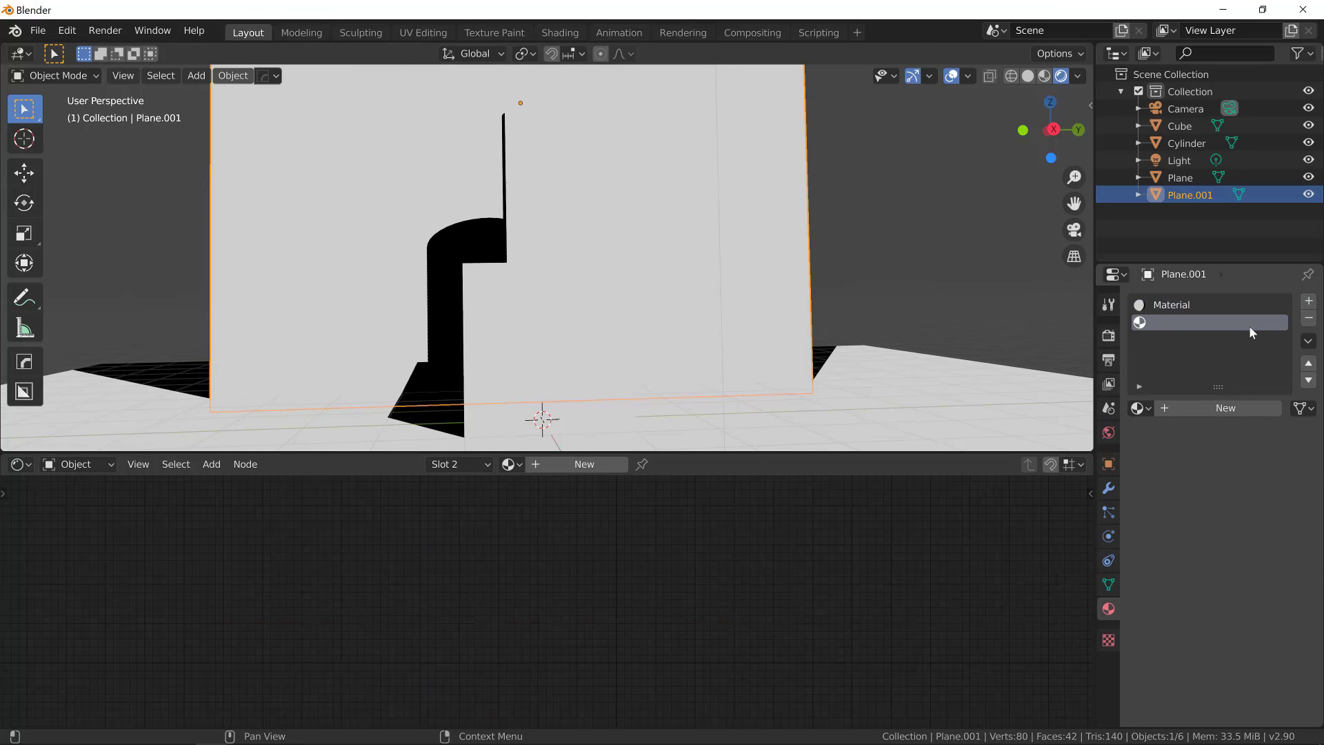
left_click(1138, 408)
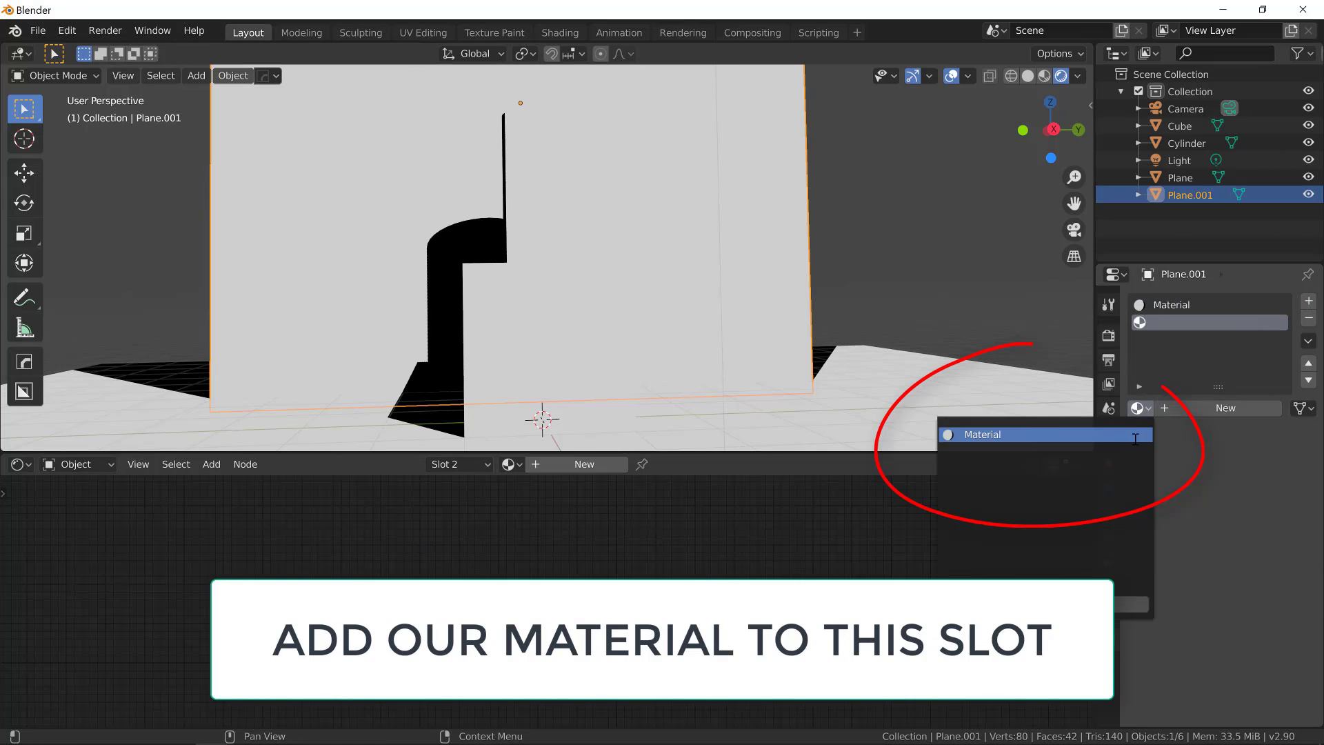
left_click(1141, 435)
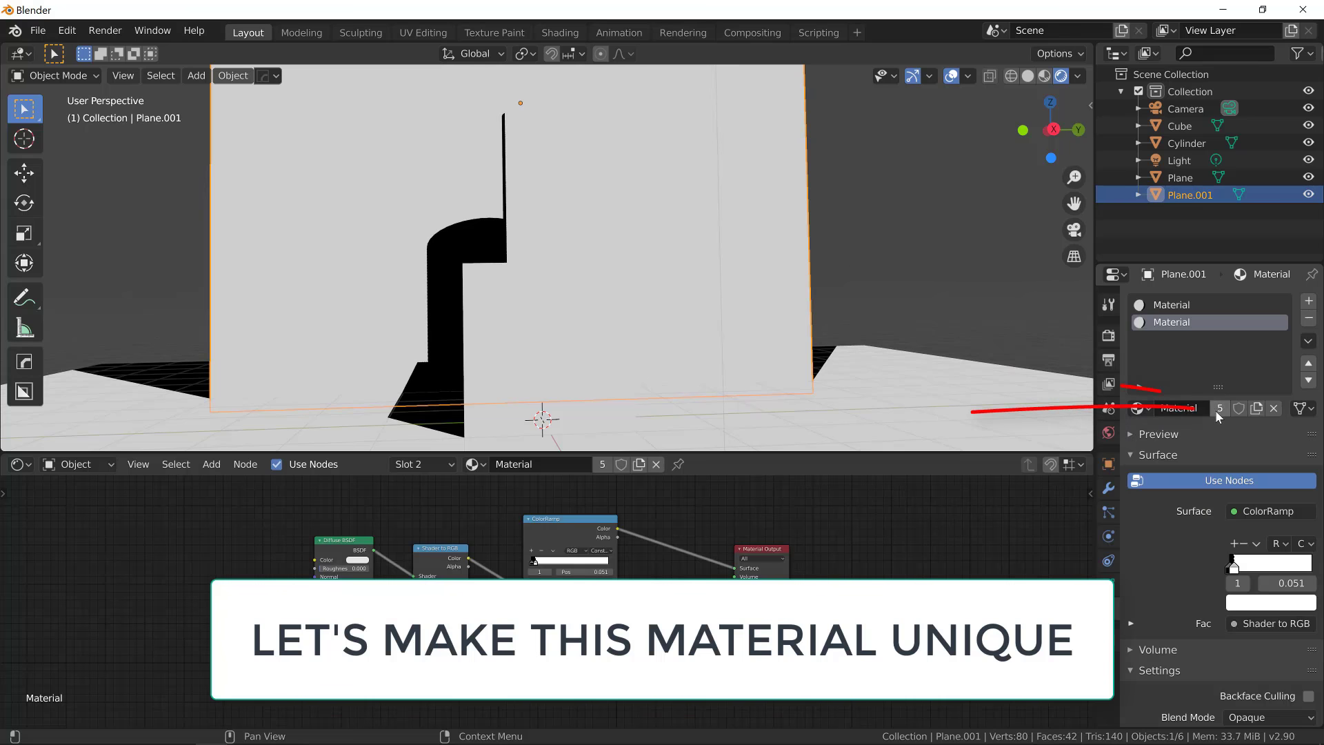
left_click(1219, 408)
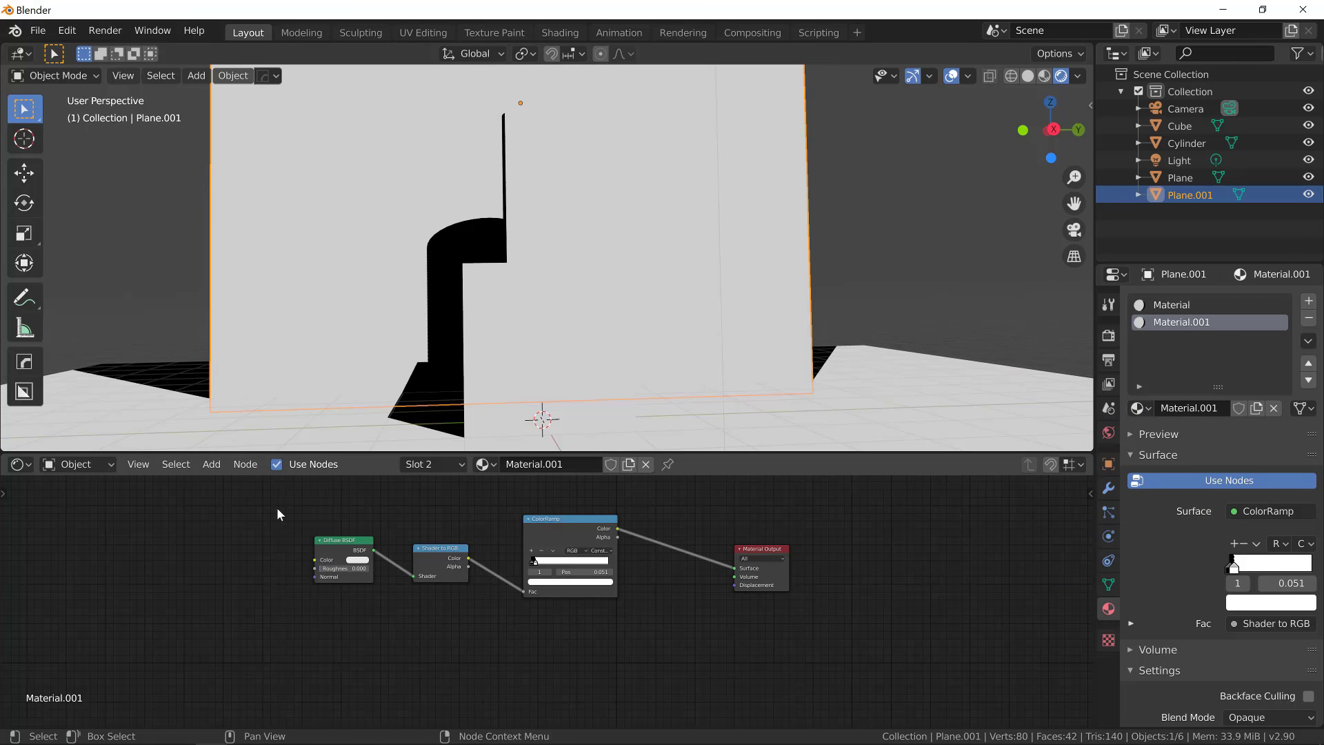
Delete the Diffuse BSDF and Shader to RGB nodes from Material.001
mouse_move(279, 514)
left_mouse_down()
mouse_move(424, 602)
mouse_move(514, 613)
left_mouse_up()
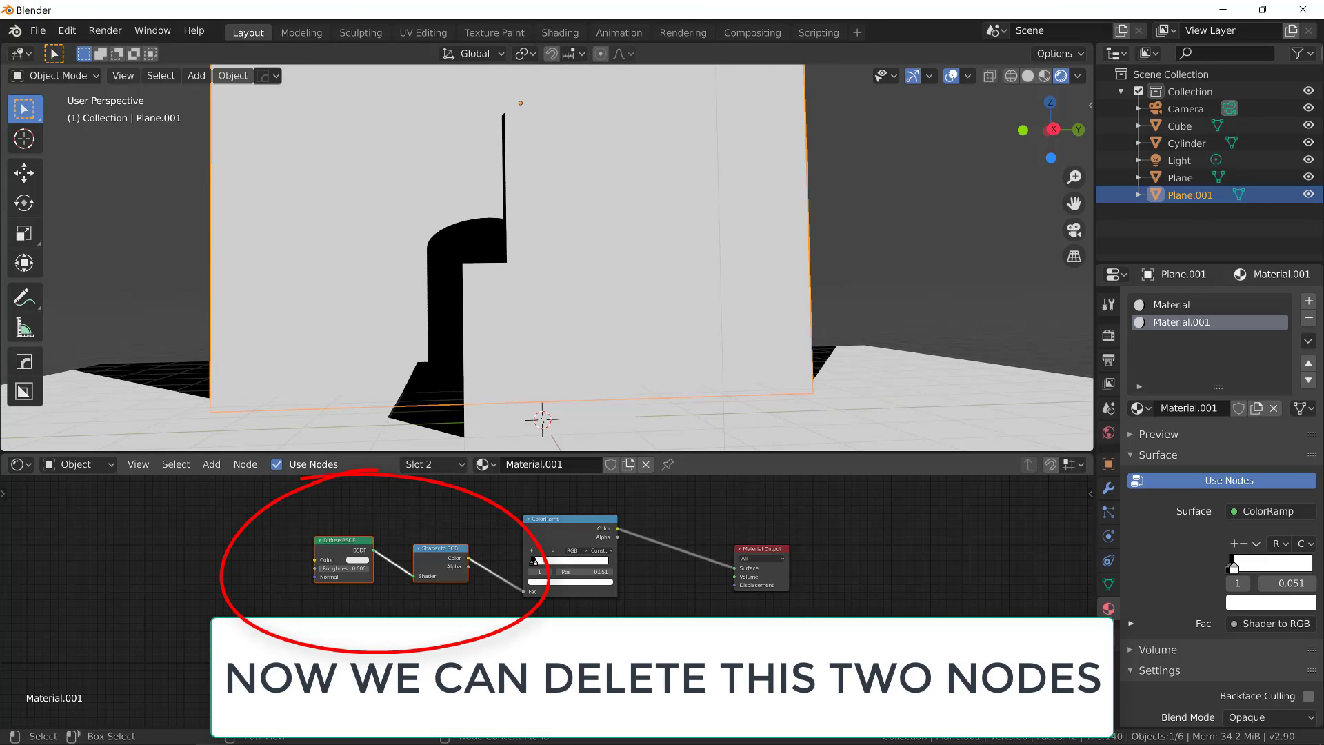
key("Delete")
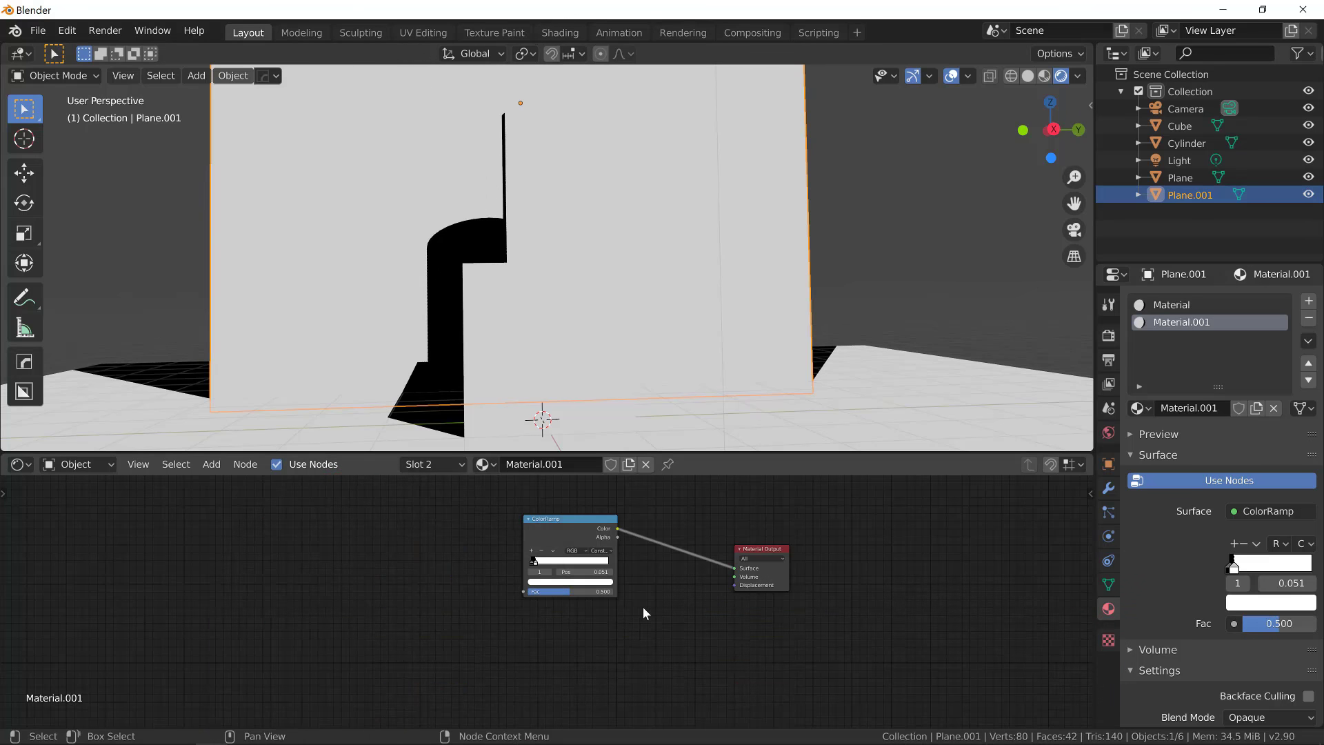
middle_click_drag(645, 613, 505, 618)
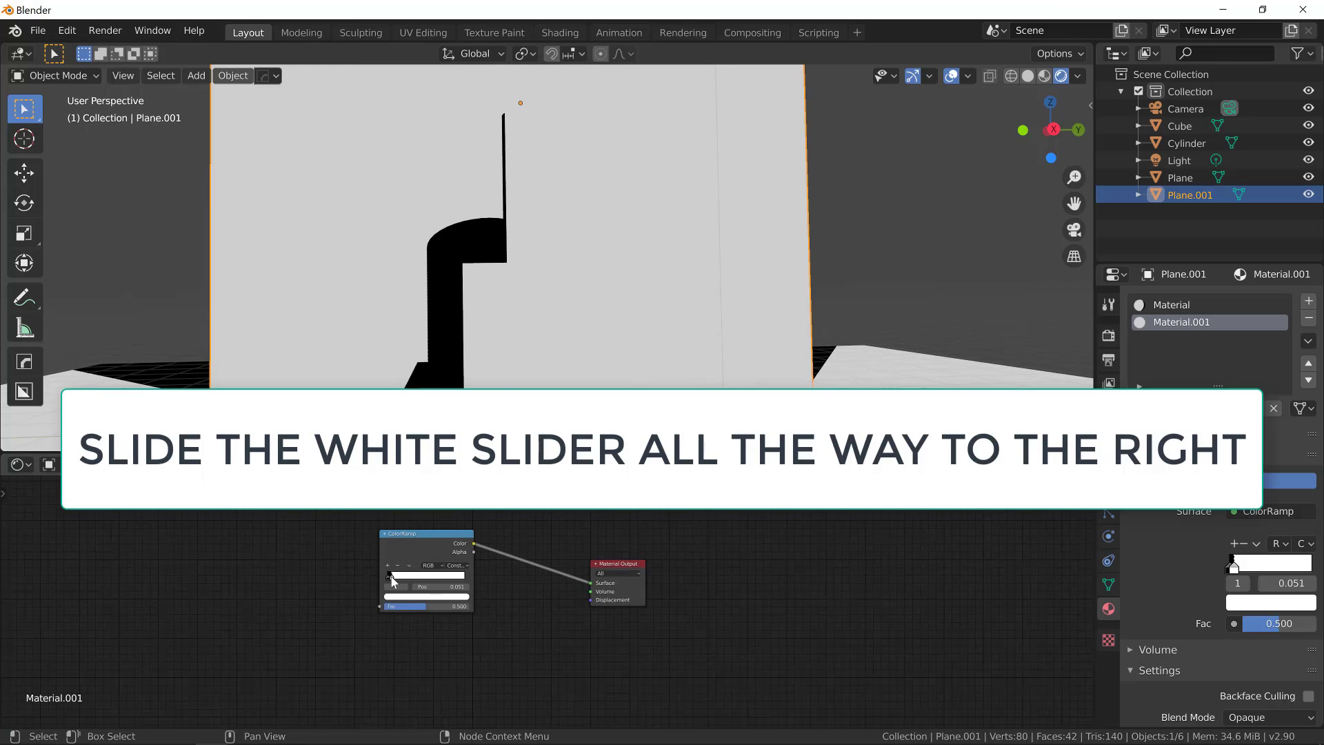
Move the white ColorRamp stop to 1.0 and turn the black stop pure white
left_click_drag(391, 581, 505, 585)
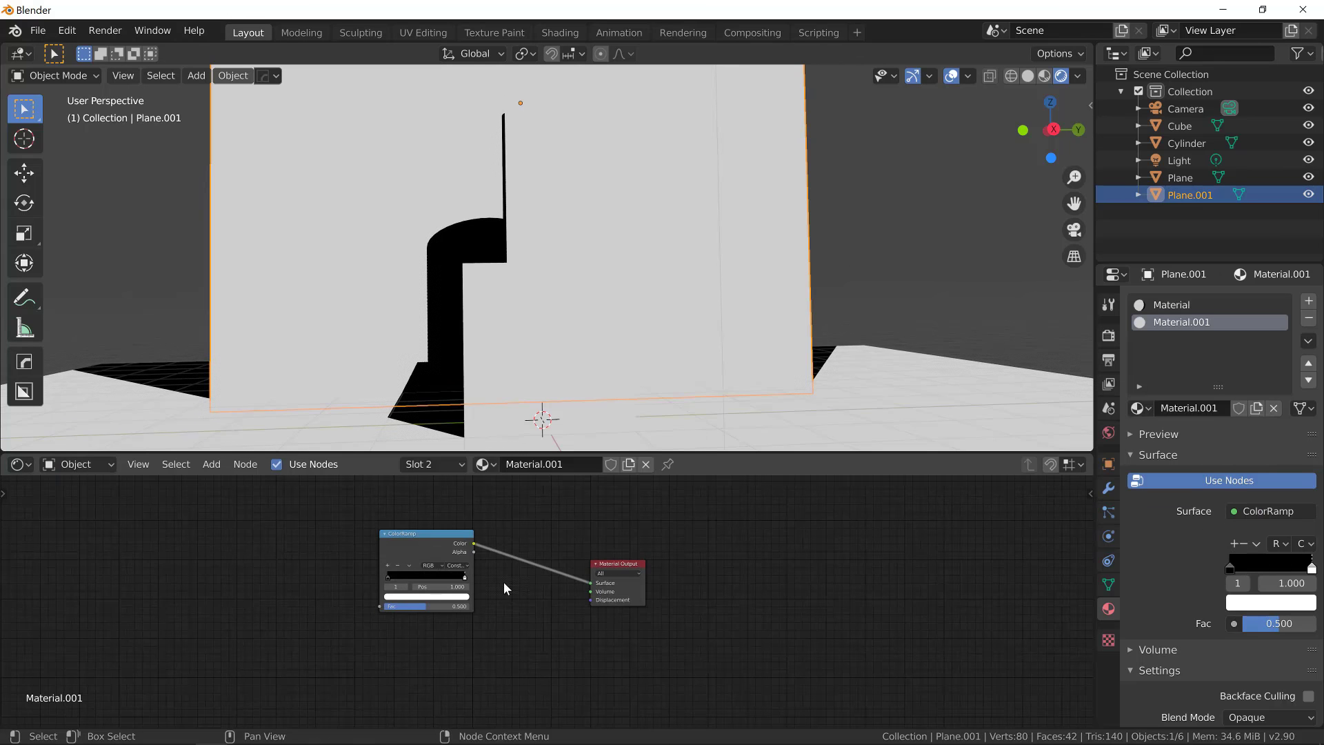
left_click(388, 578)
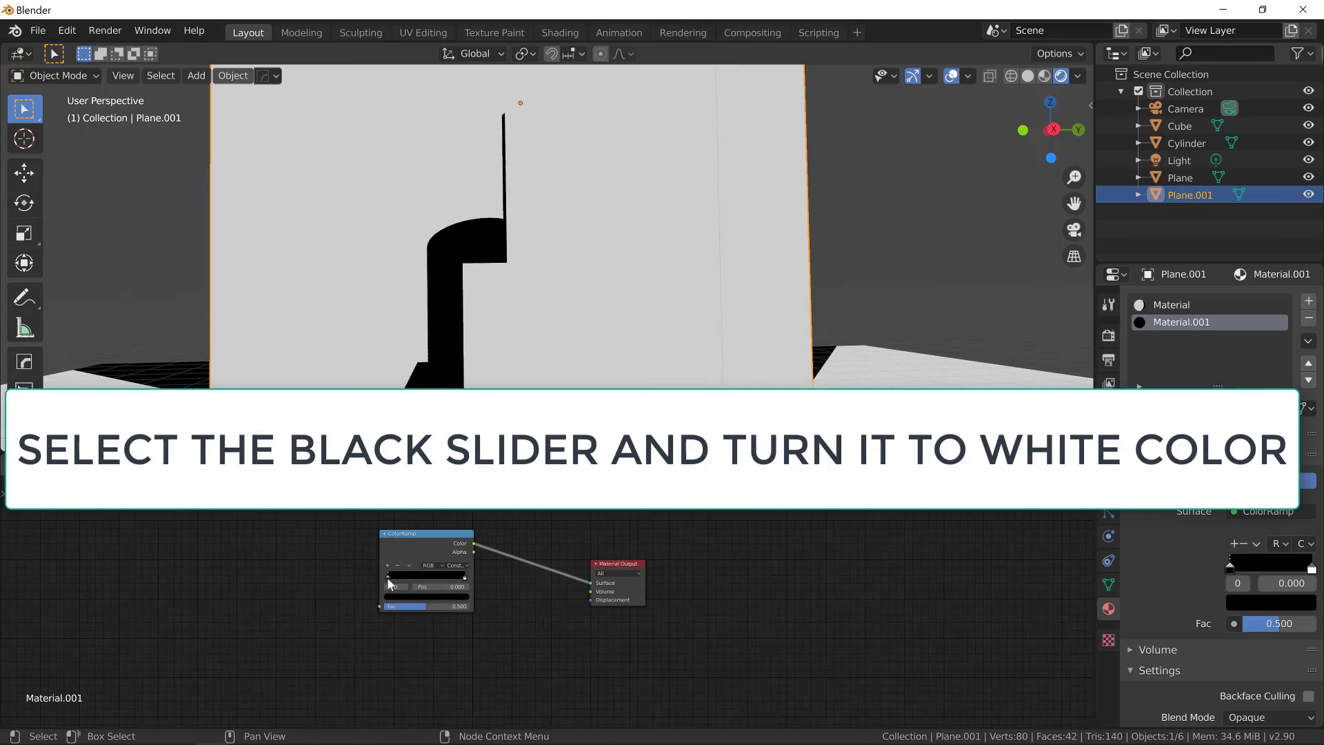
left_click(400, 597)
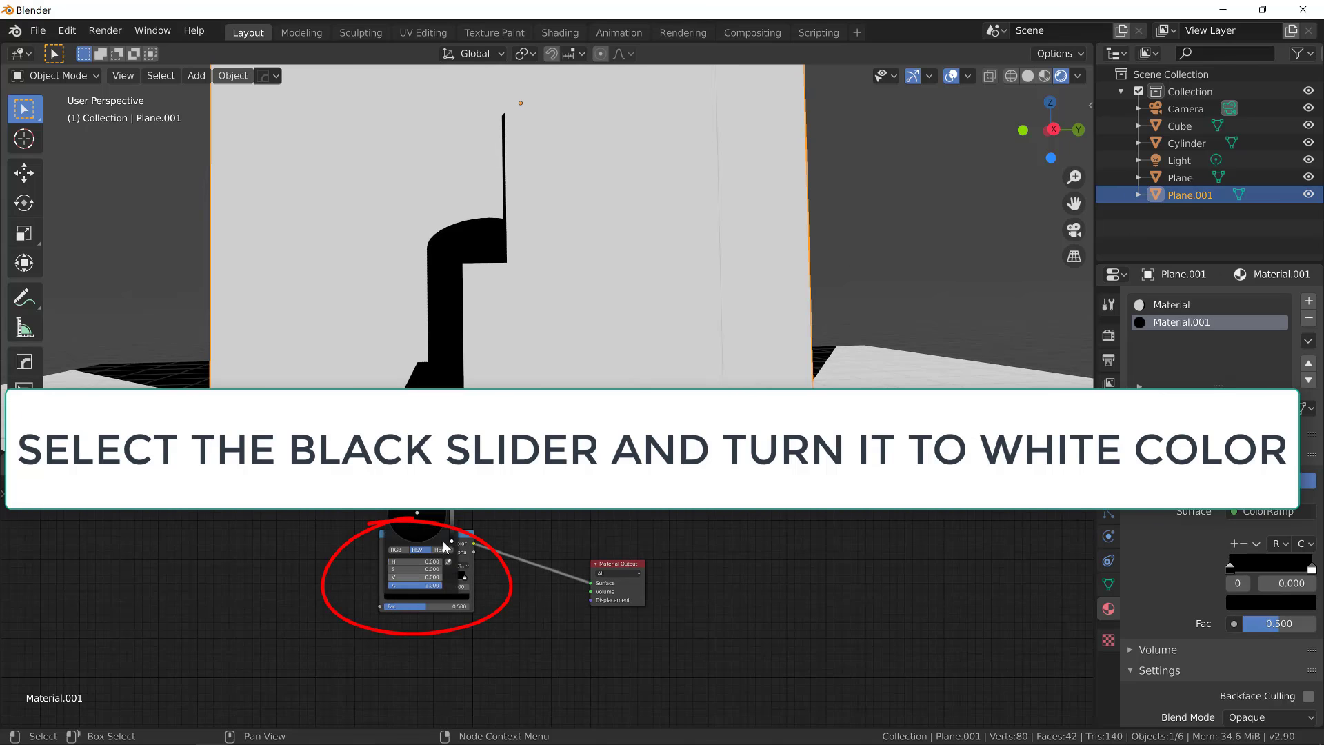
left_click_drag(452, 538, 451, 485)
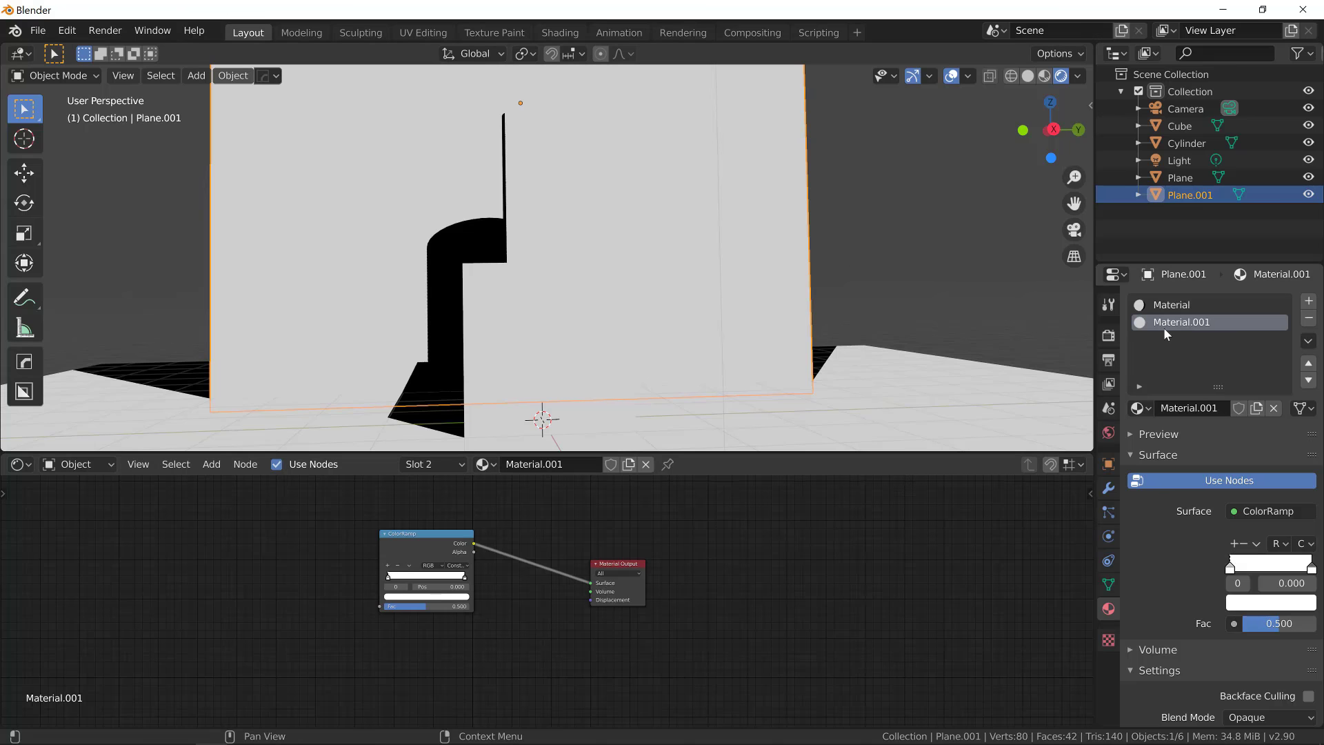
Remove the original Material slot and check the plane's flat, shadowless shading
left_click(1178, 305)
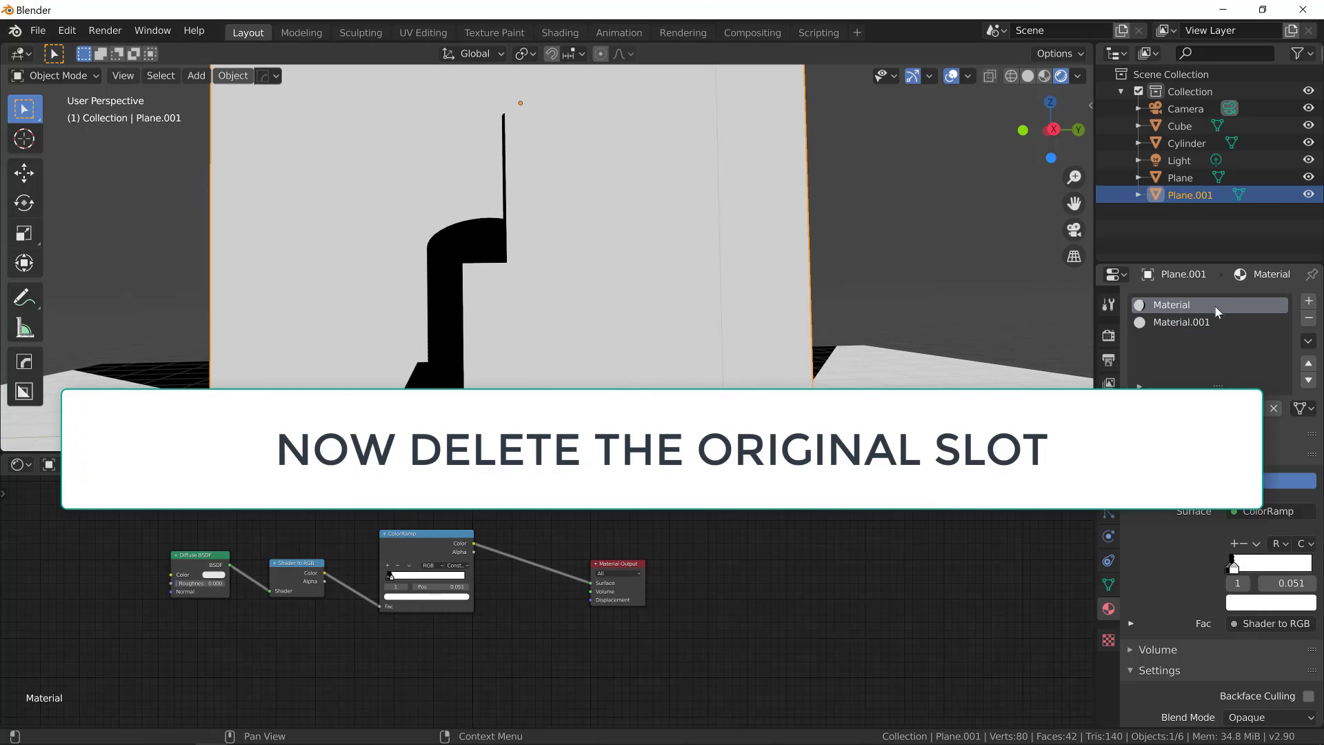
left_click(1309, 320)
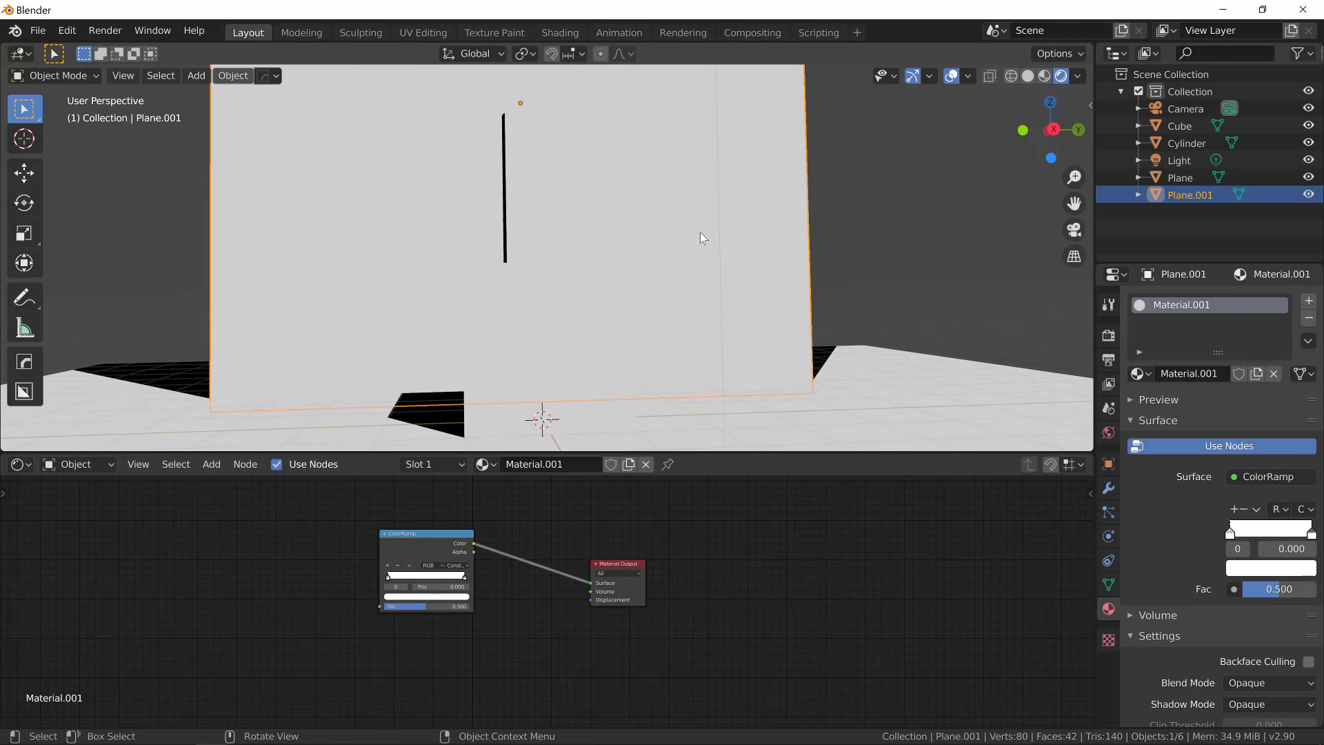
middle_click_drag(597, 321, 505, 367)
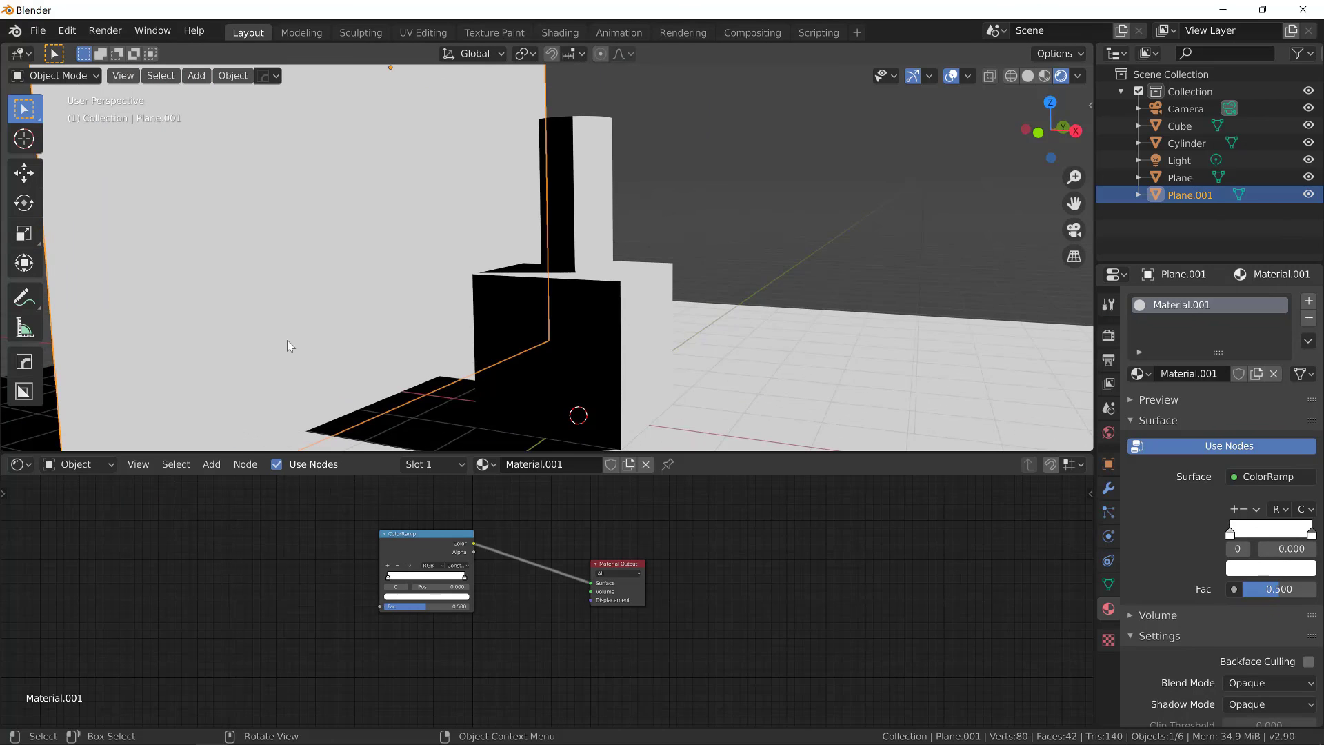
middle_click_drag(331, 260, 708, 280)
left_click(810, 239)
middle_click_drag(660, 329, 636, 325)
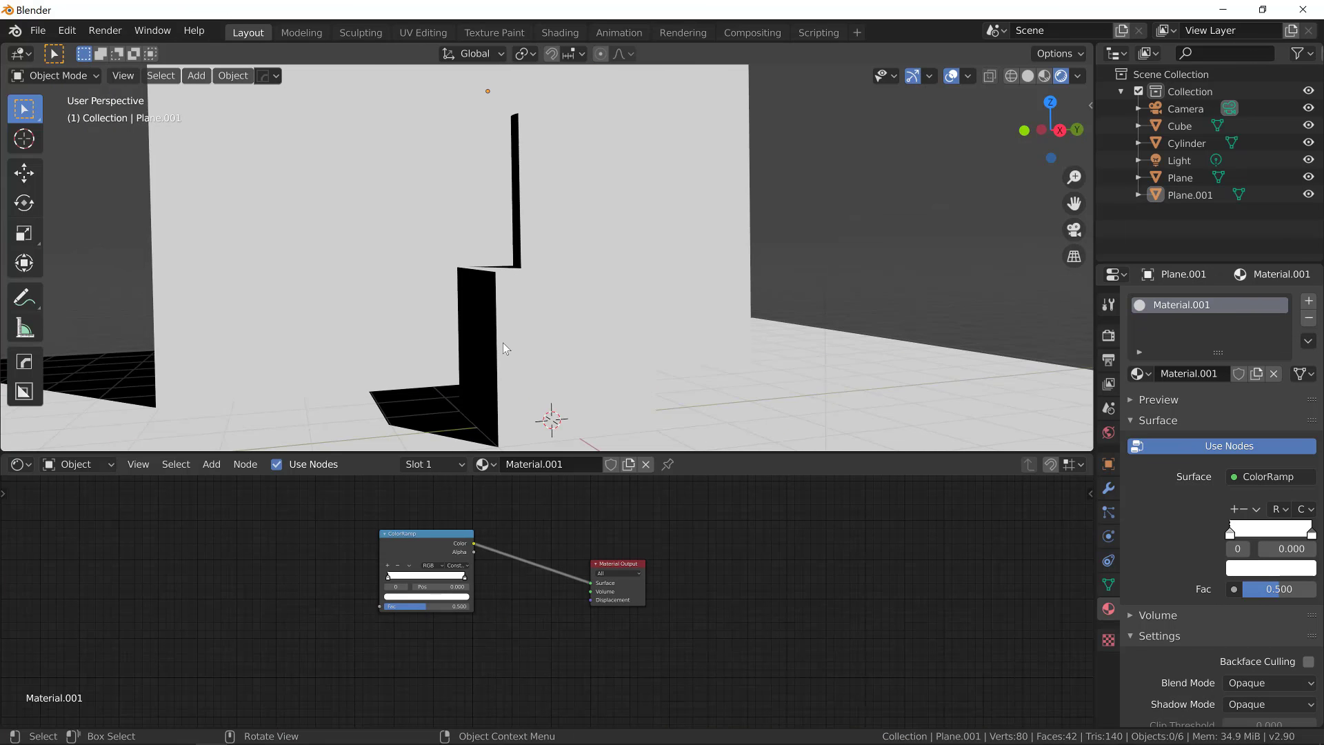
middle_click_drag(503, 343, 492, 318)
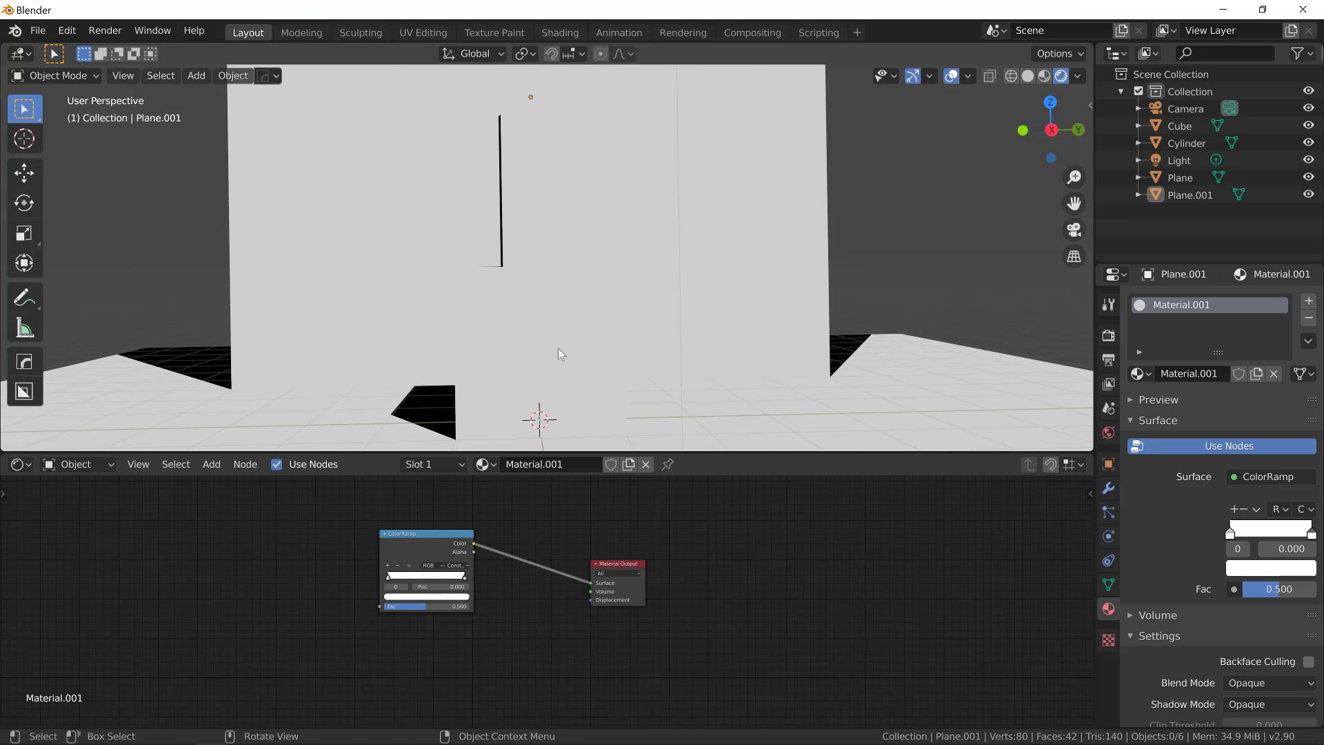
middle_click_drag(558, 348, 415, 326)
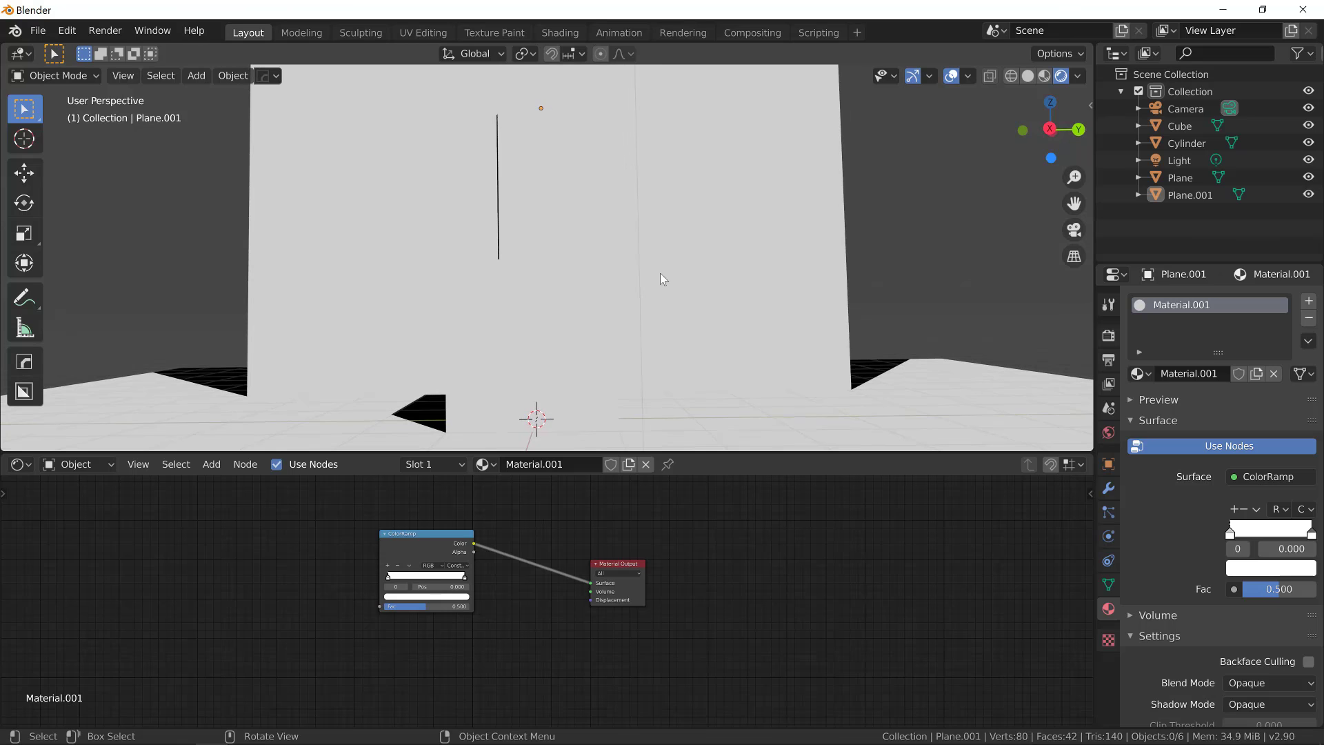
middle_click_drag(564, 325, 594, 345)
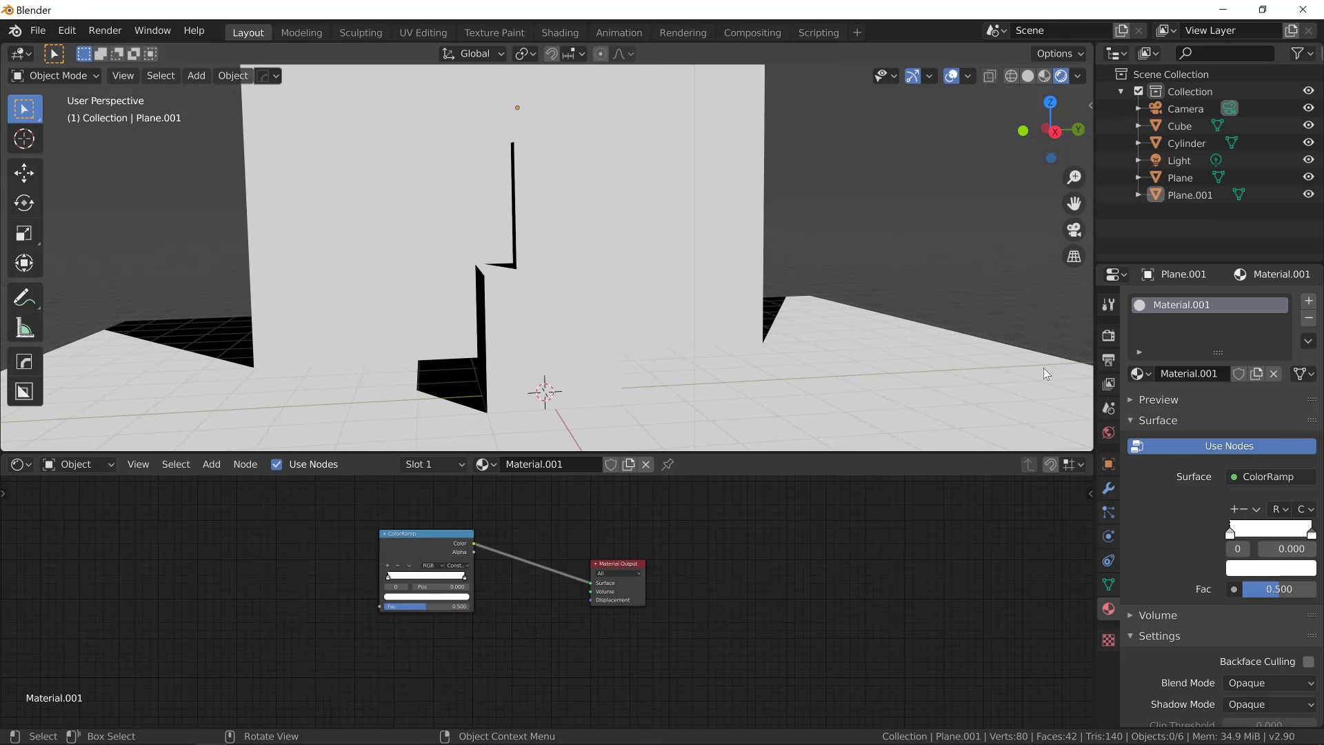
Add a new slot with Material.001 and make it the single-user copy Material.002
left_click(1308, 301)
left_click(1139, 408)
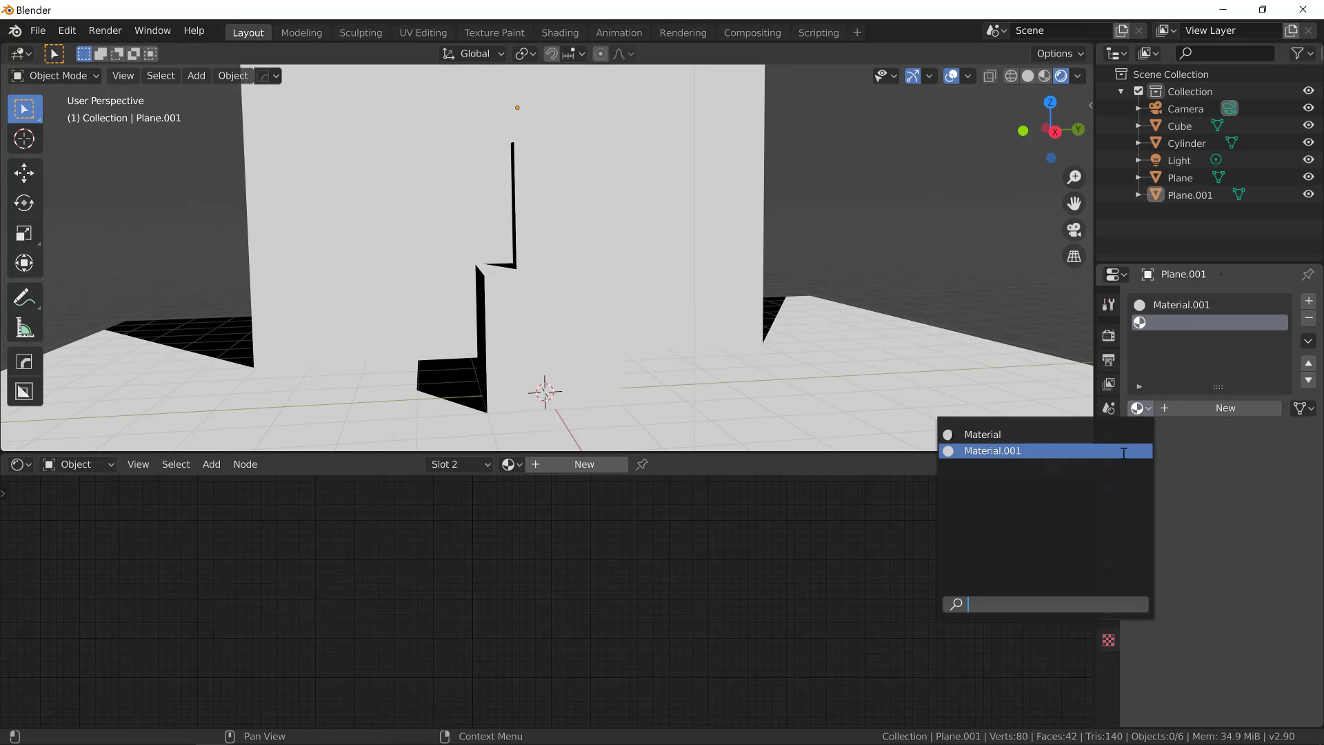
left_click(1124, 452)
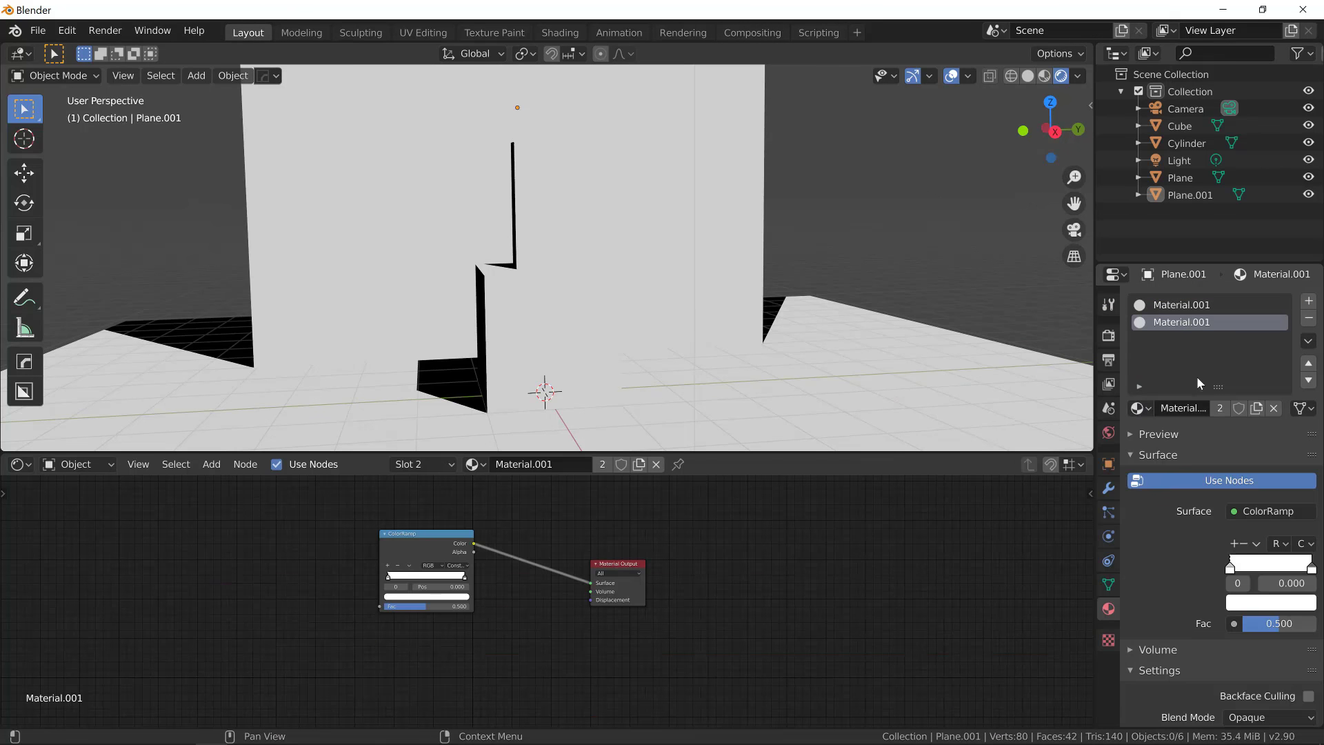
left_click(1219, 410)
Remove the Material.001 slot and open the ColorRamp stop's colour picker
left_click(1211, 304)
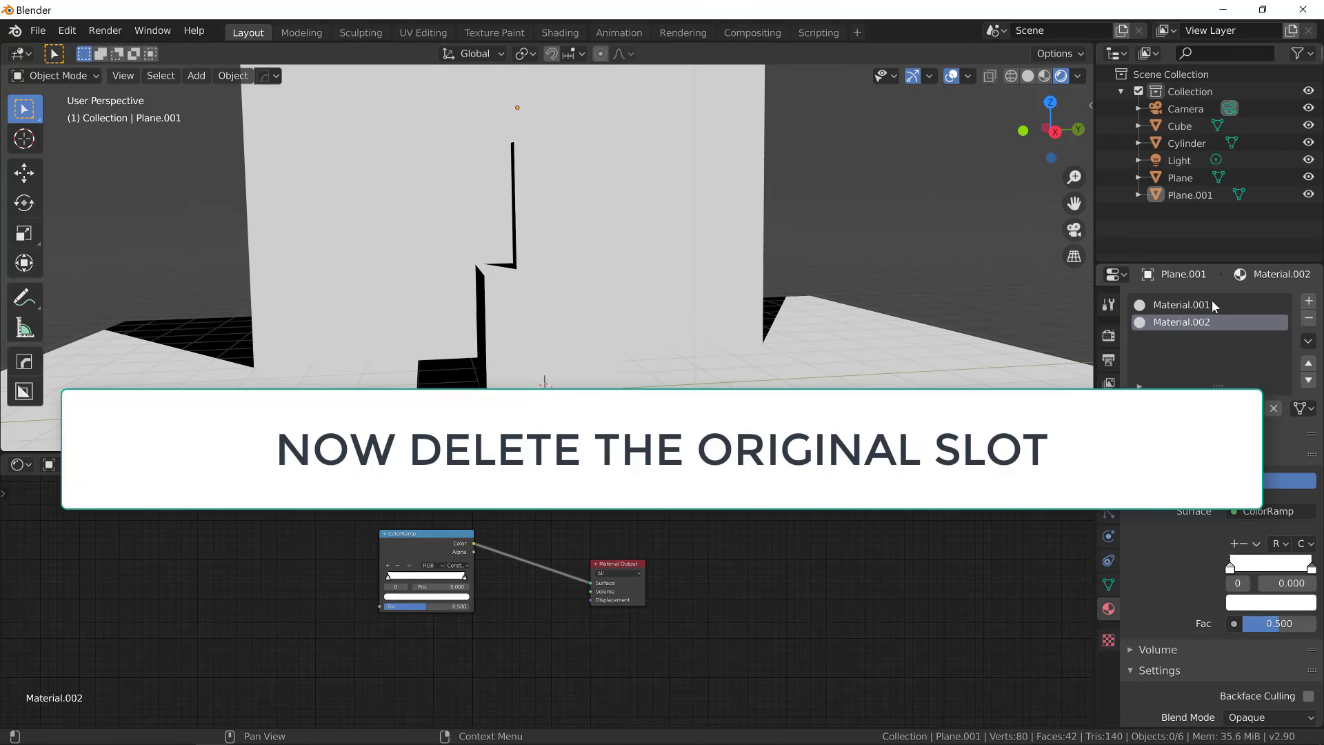
left_click(1308, 318)
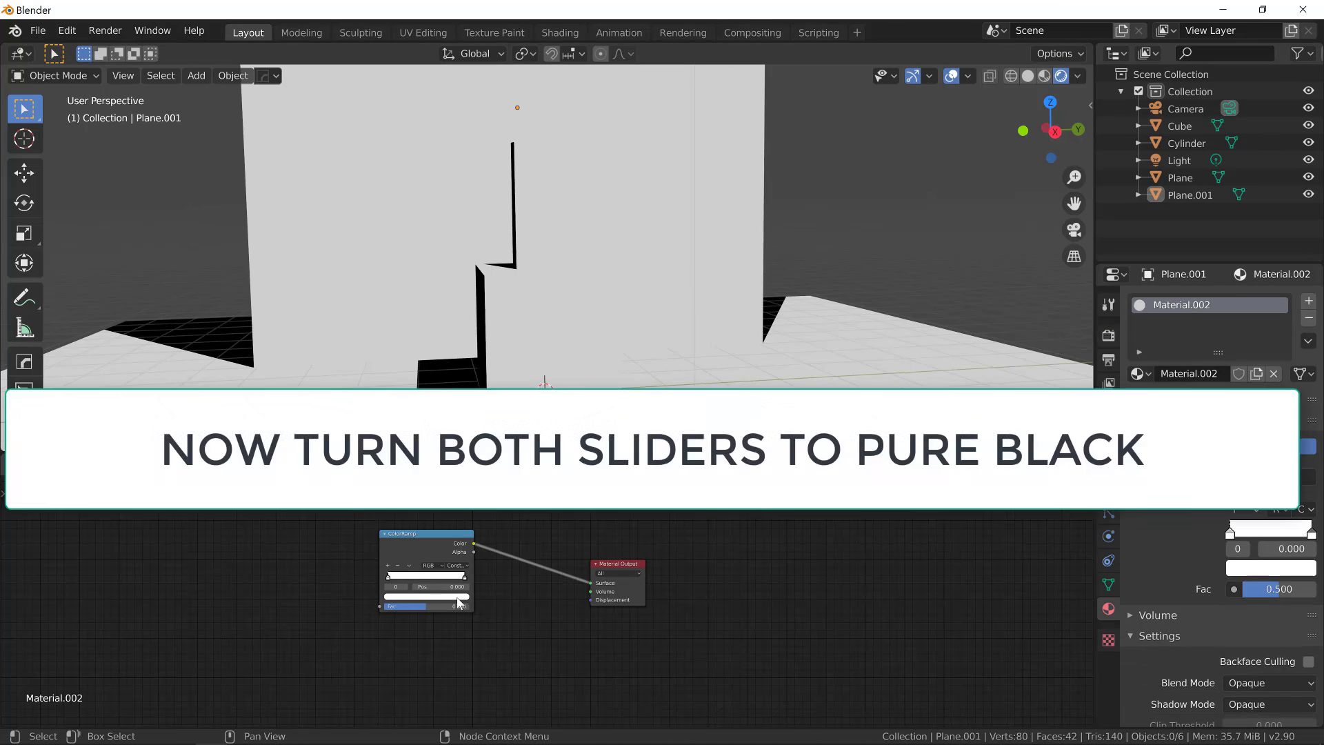
left_click(459, 597)
Set both of Material.002's ColorRamp stops to black, then view the black backdrop behind the objects
left_click_drag(452, 529, 451, 541)
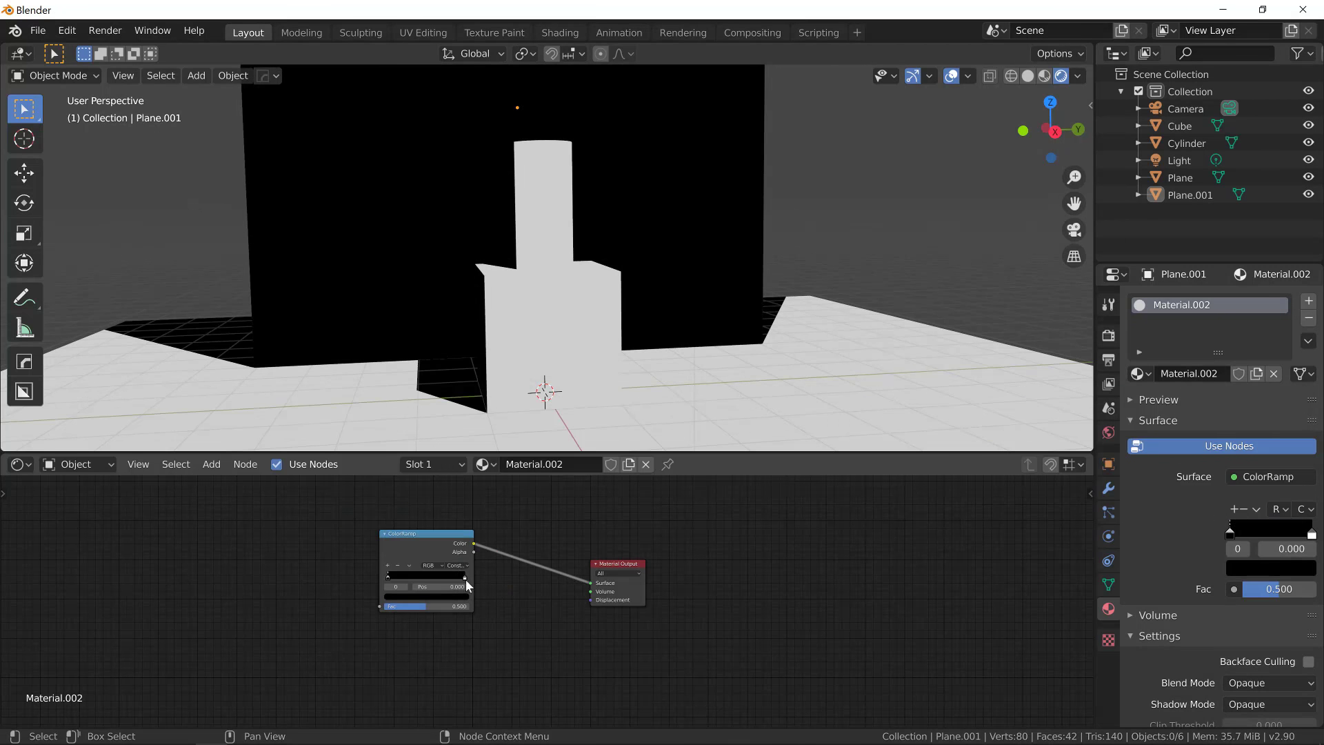
left_click(466, 579)
left_click(466, 599)
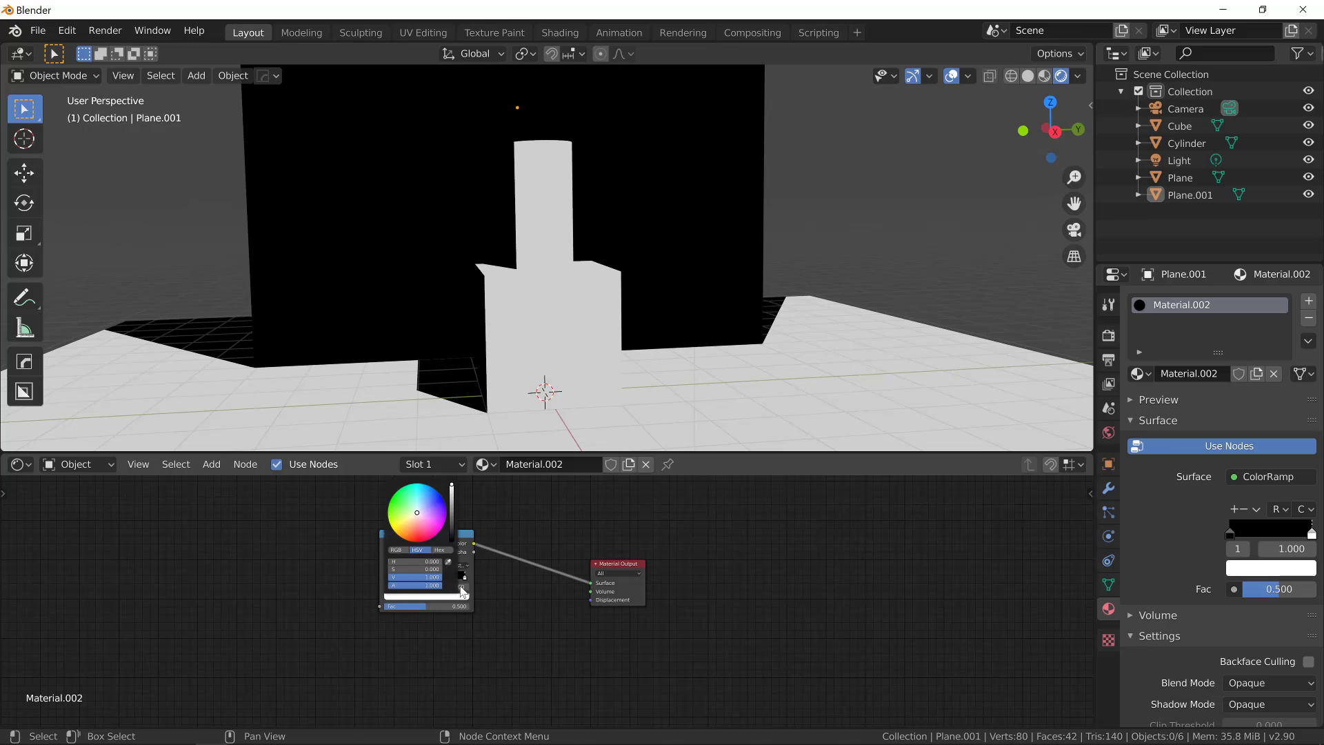
left_click_drag(453, 538, 452, 542)
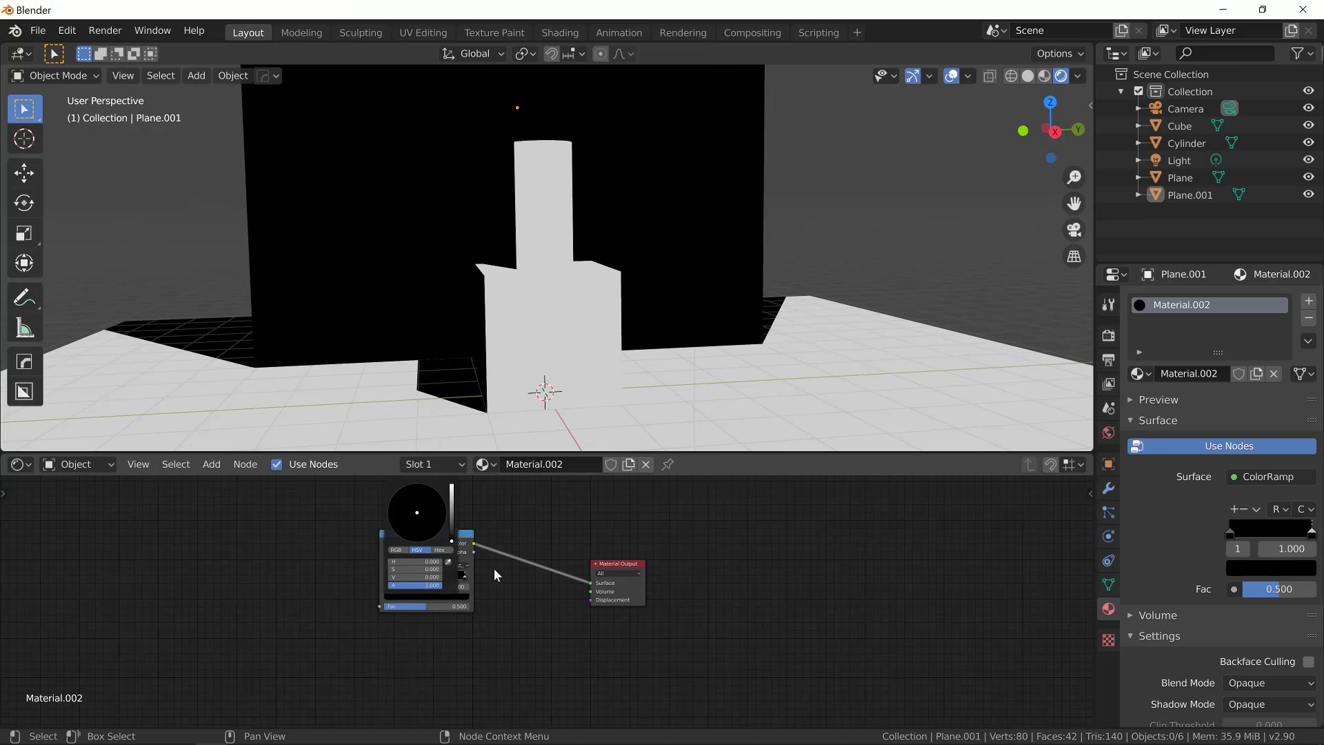
middle_click_drag(590, 370, 556, 192)
mouse_move(467, 241)
middle_mouse_down()
mouse_move(420, 243)
mouse_move(488, 231)
mouse_move(448, 241)
middle_mouse_up()
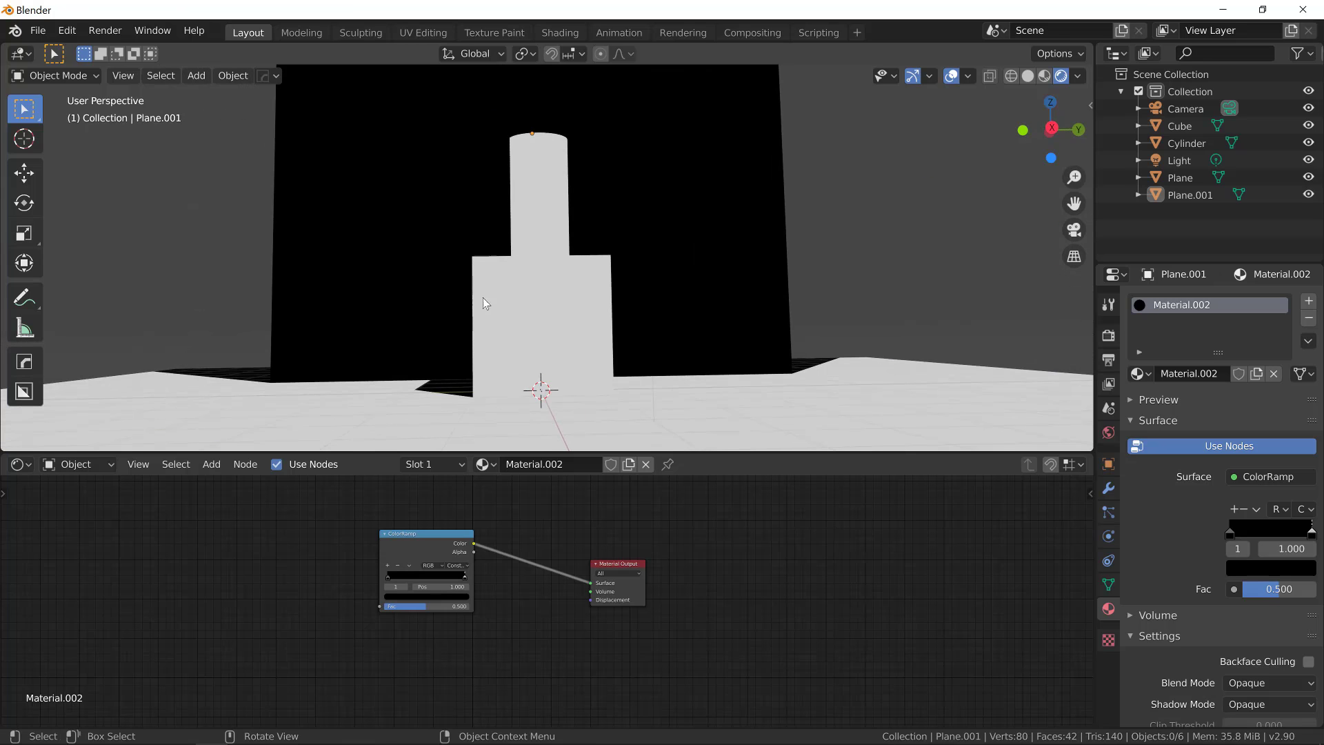
middle_click_drag(487, 298, 467, 239)
middle_click_drag(618, 283, 549, 303, "shift")
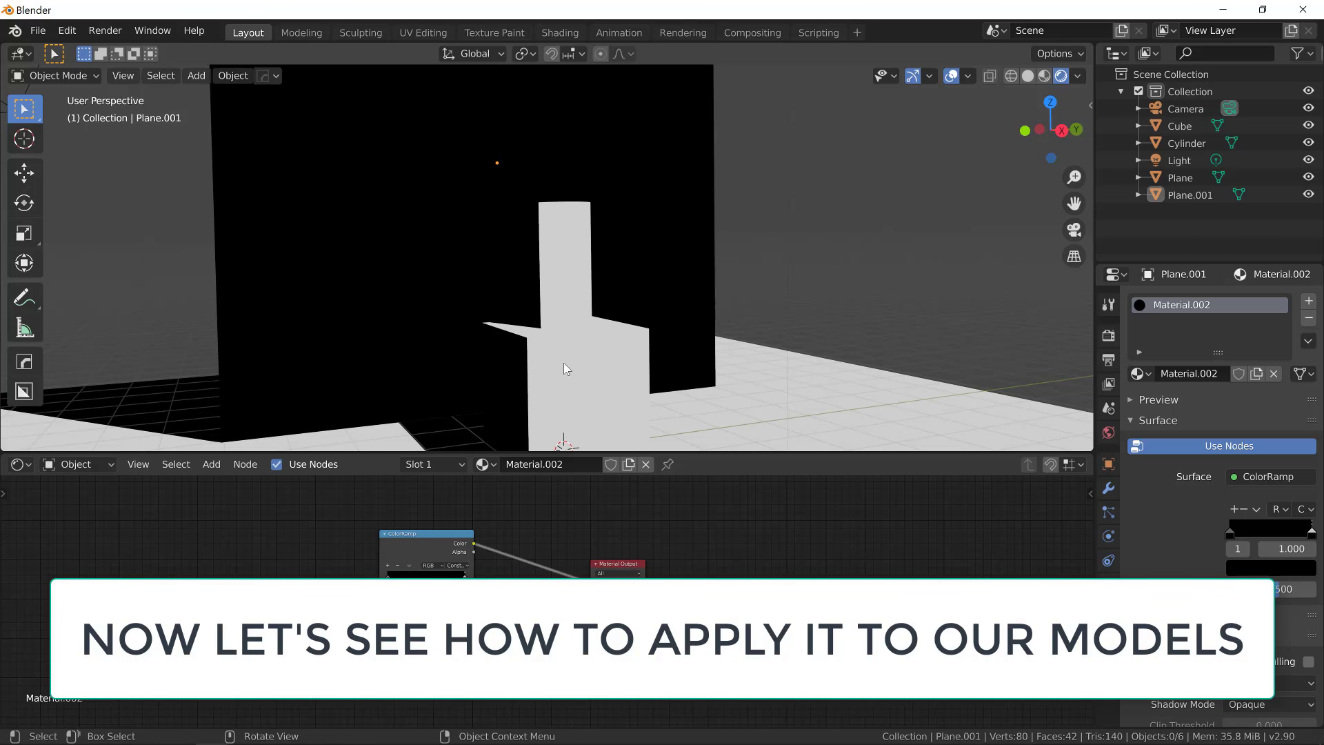
Select and delete all six test objects from the scene
scroll(560, 315, "down", 4)
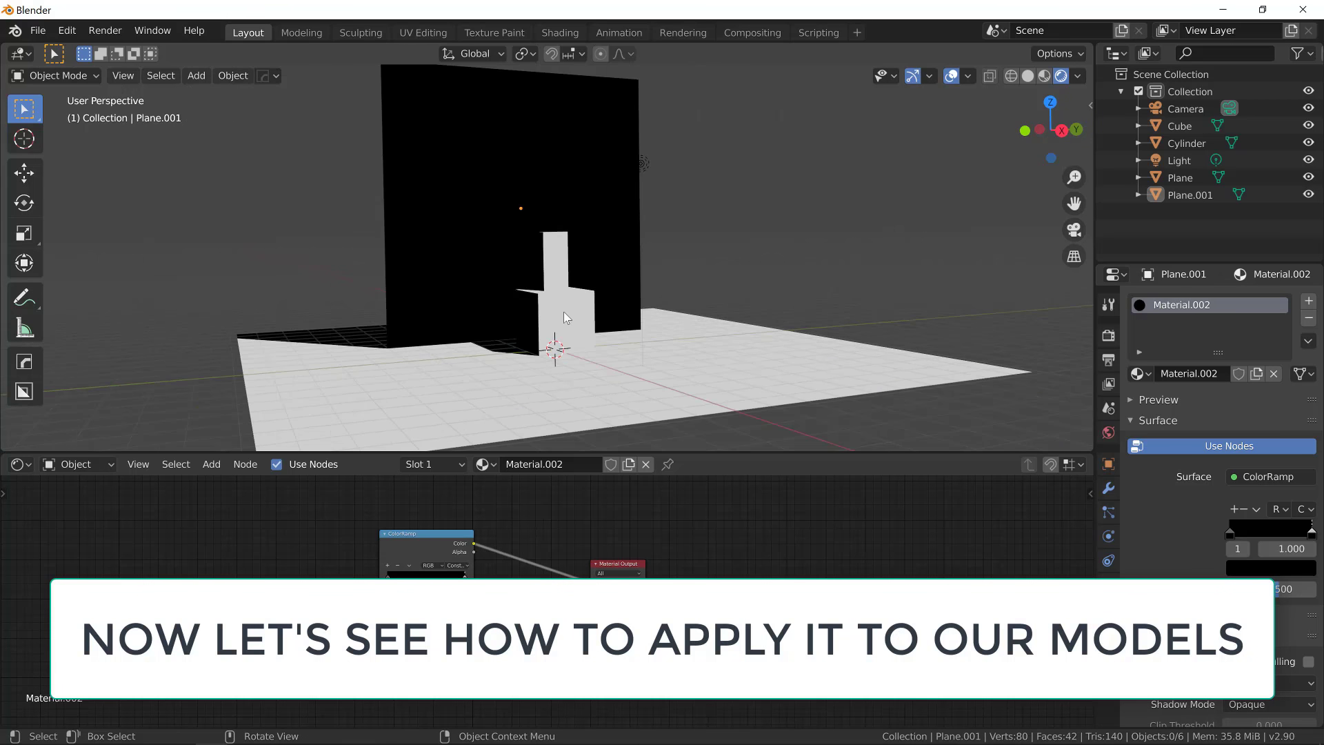
mouse_move(566, 313)
middle_mouse_down()
mouse_move(563, 325)
mouse_move(583, 308)
middle_mouse_up()
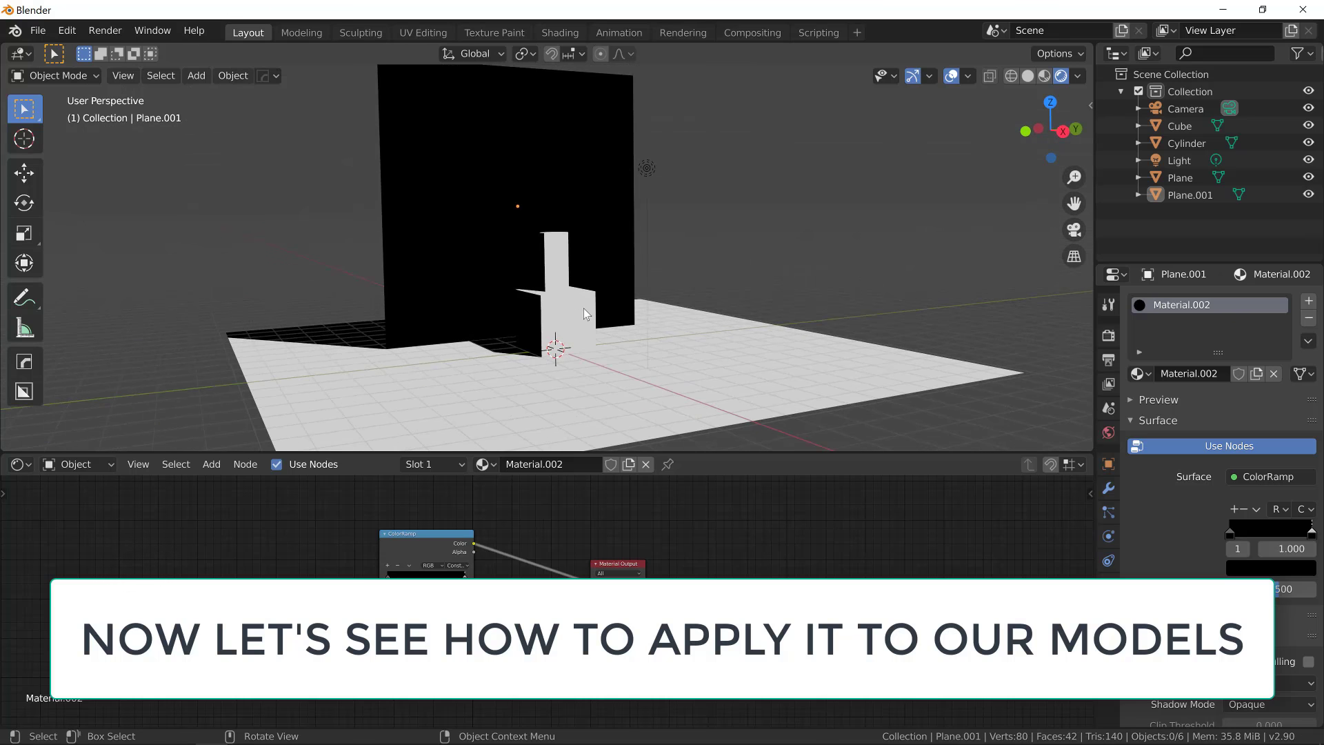
key("a")
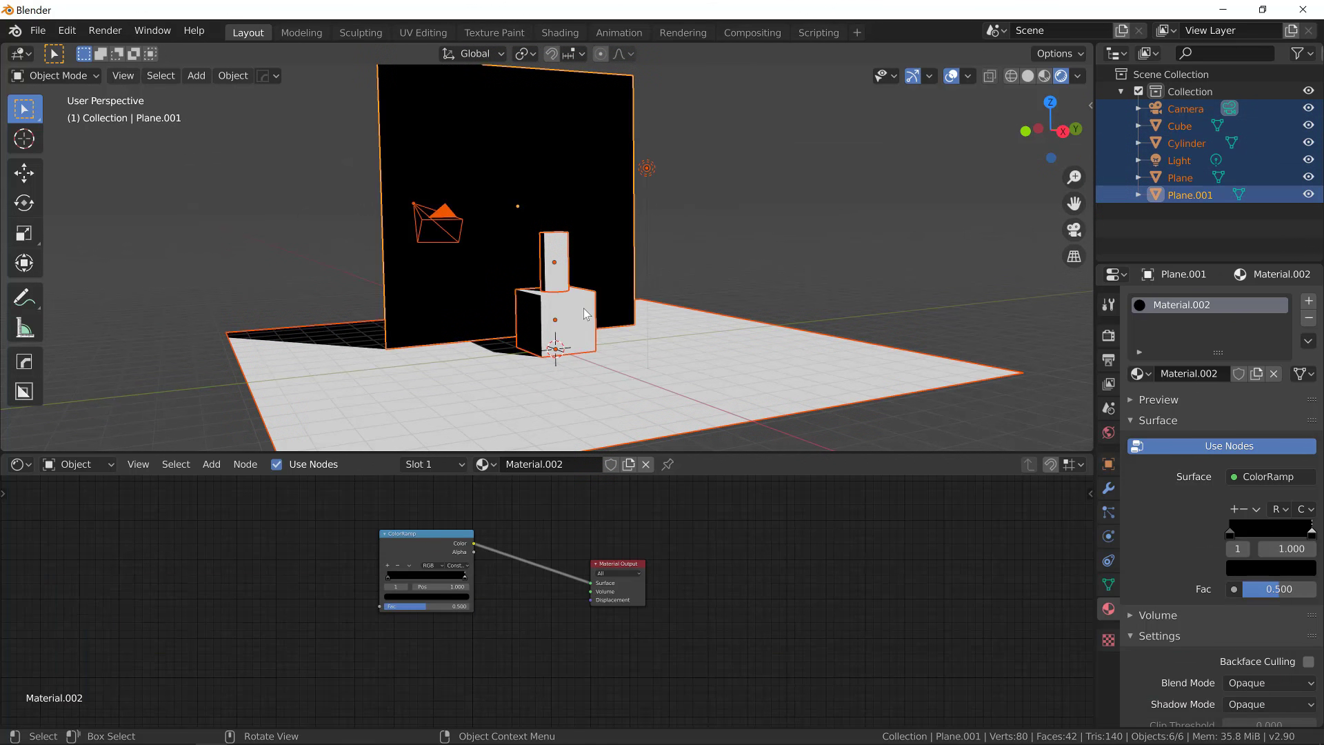
key("x")
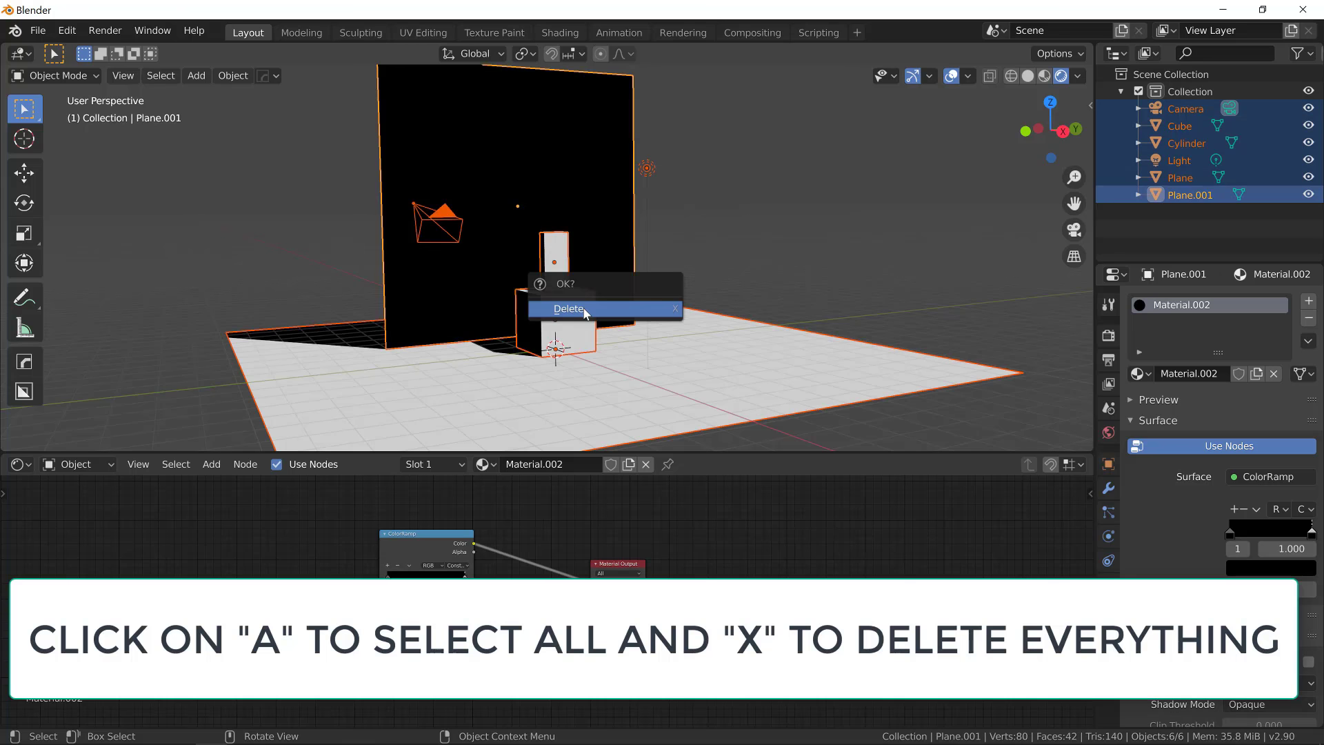
left_click(583, 310)
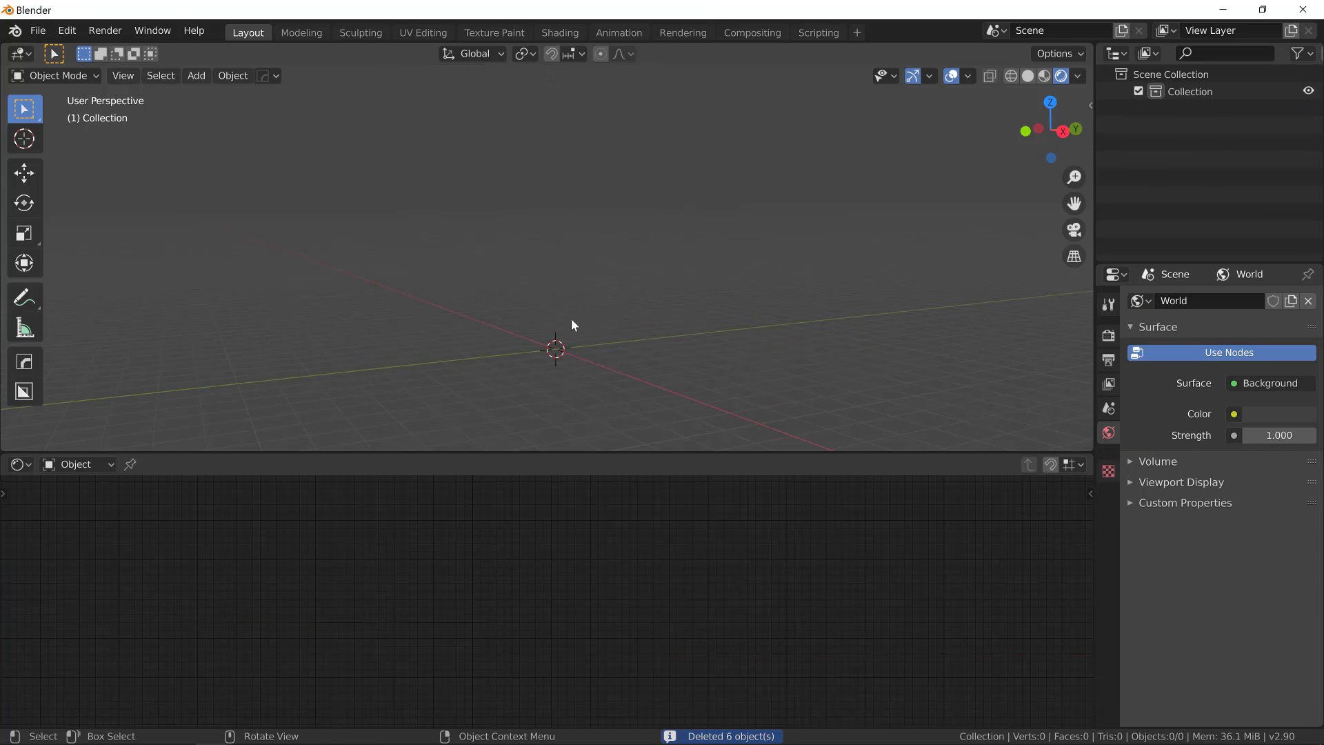
Import the DEMO-YOUTUBE-EGYPT figure as a Wavefront OBJ file
left_click(35, 30)
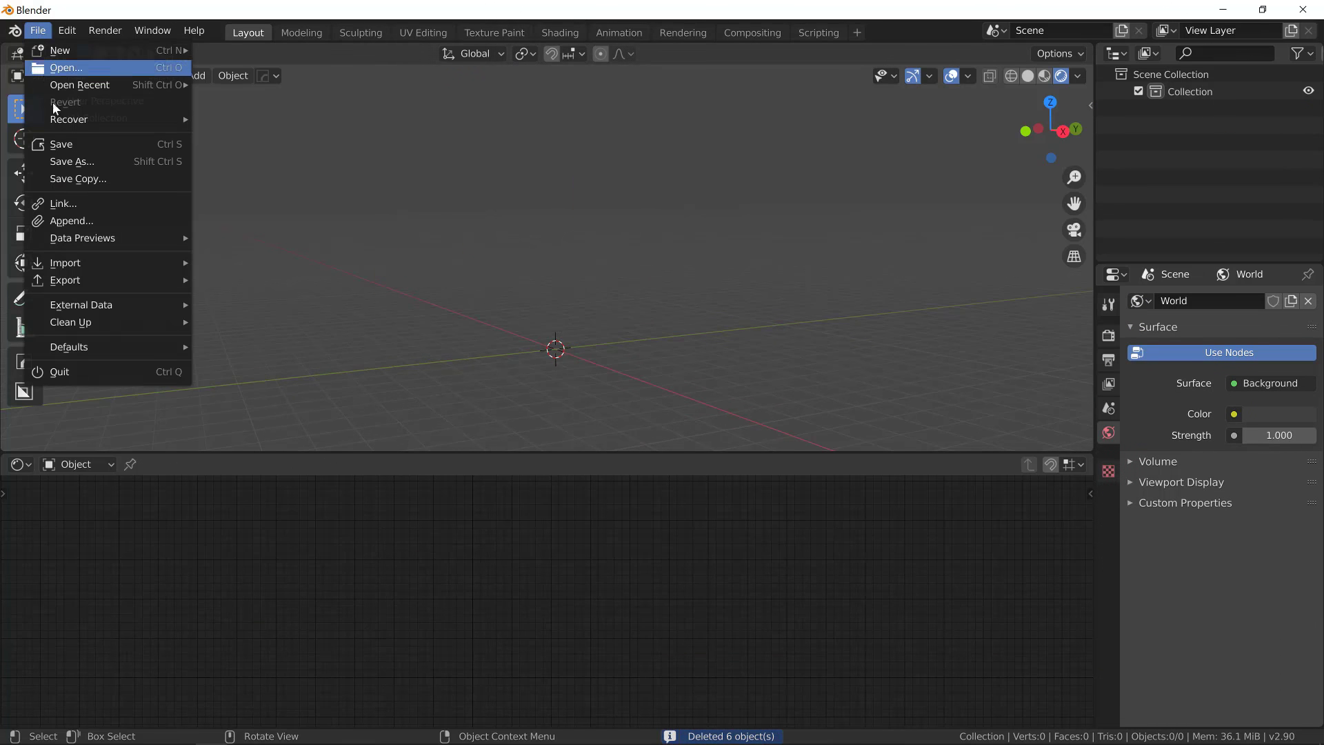
mouse_move(124, 265)
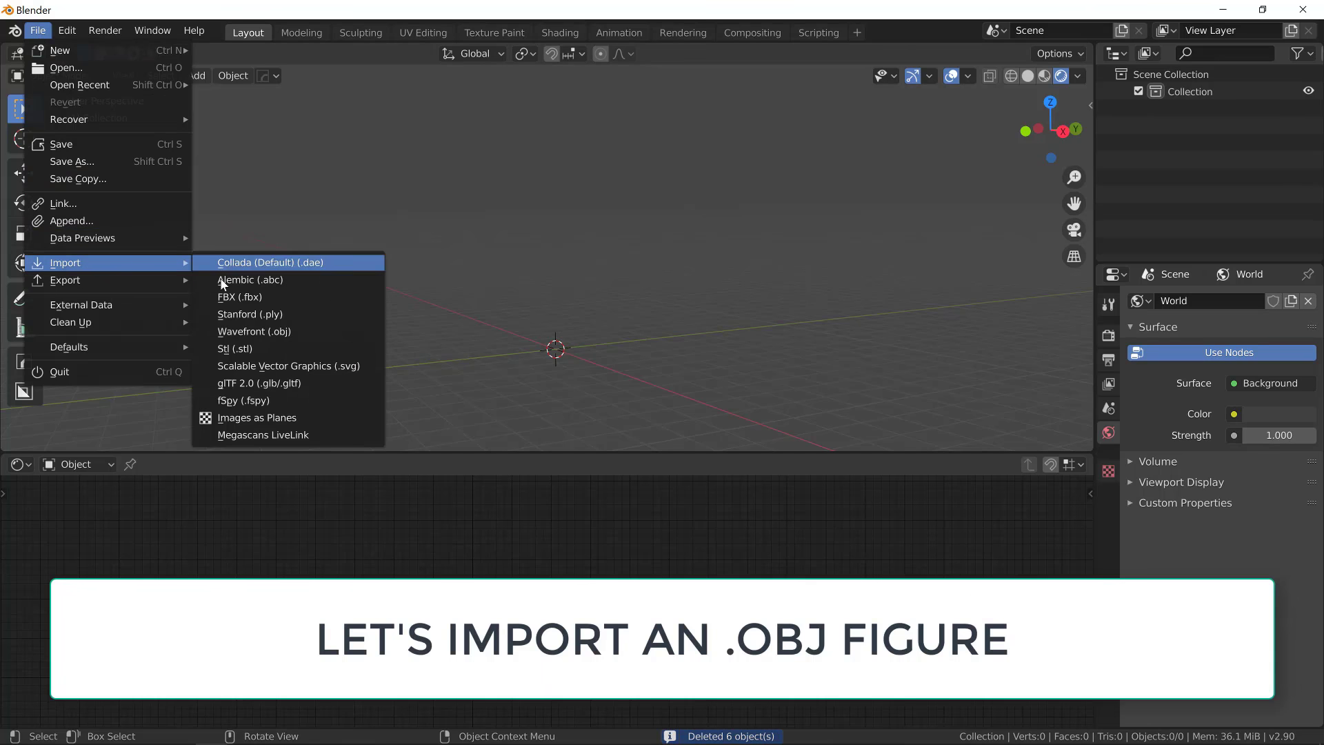
left_click(239, 333)
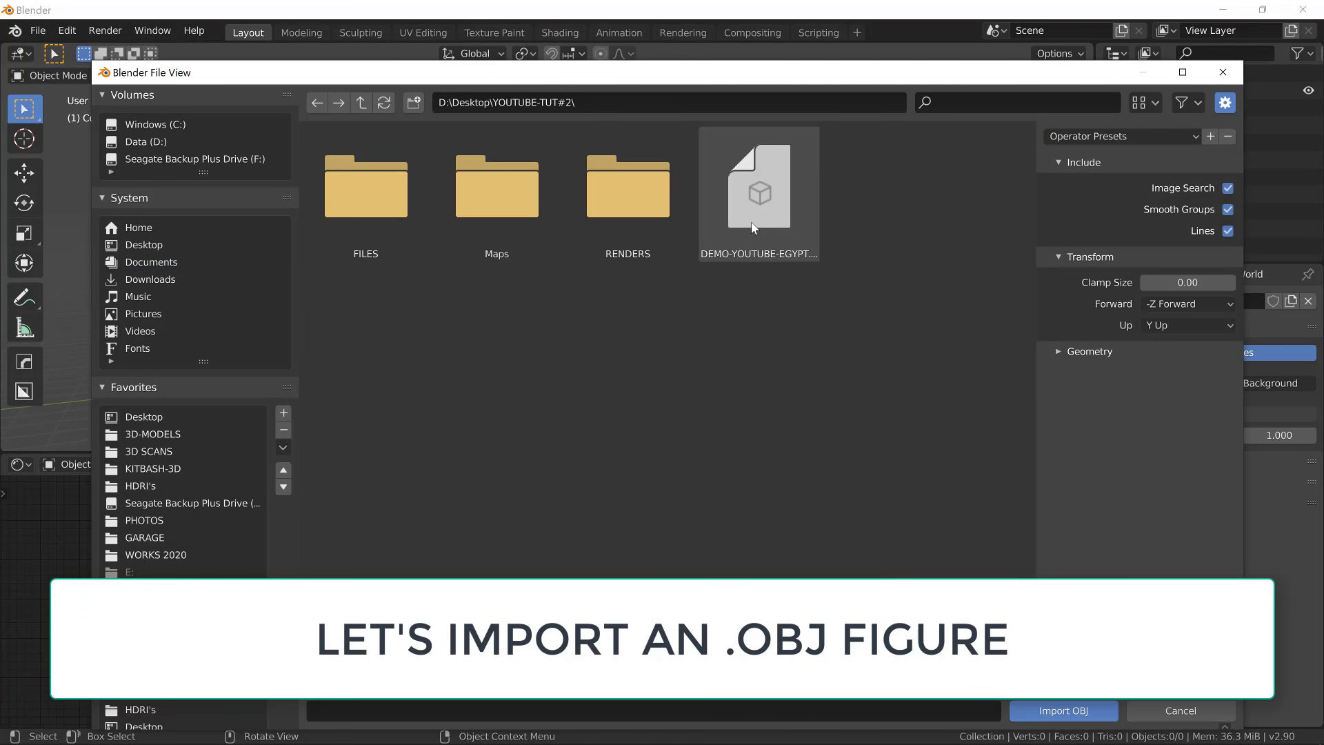
left_click(753, 227)
double_click(754, 228)
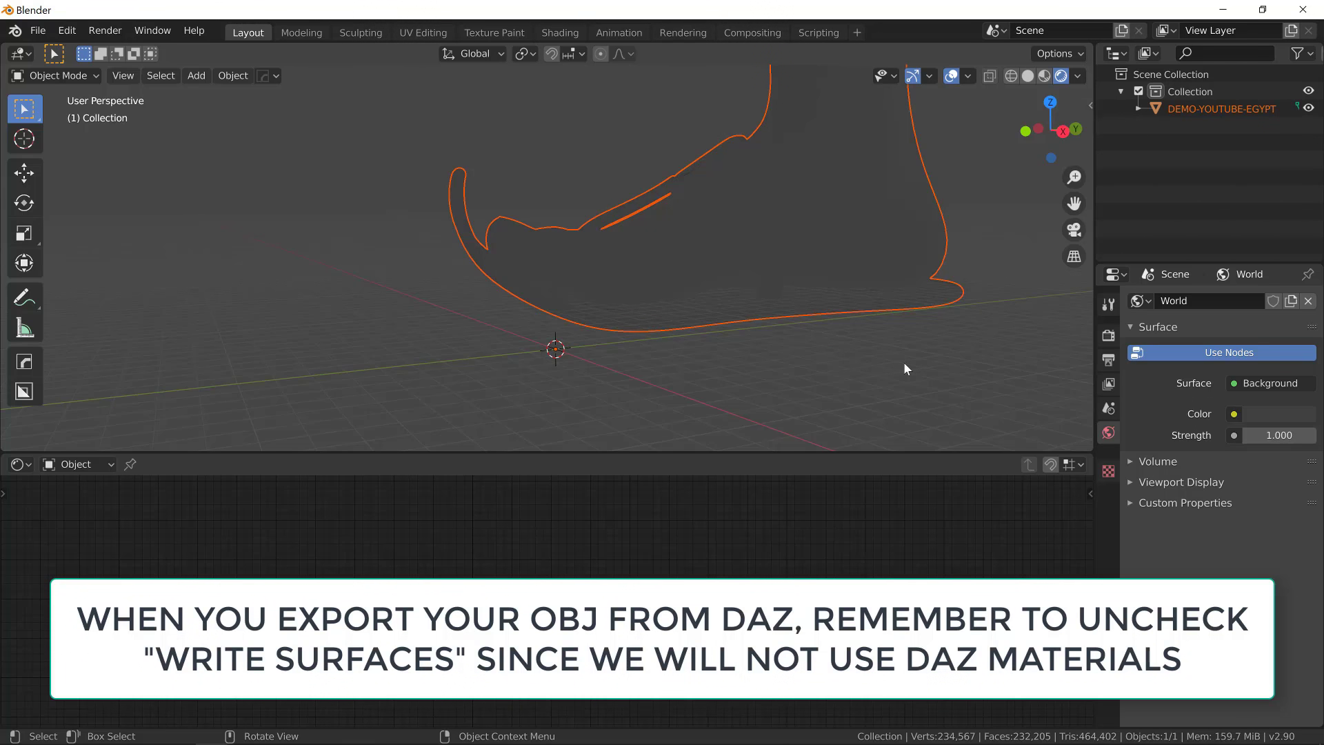
Scale the imported figure down to human size
key("s")
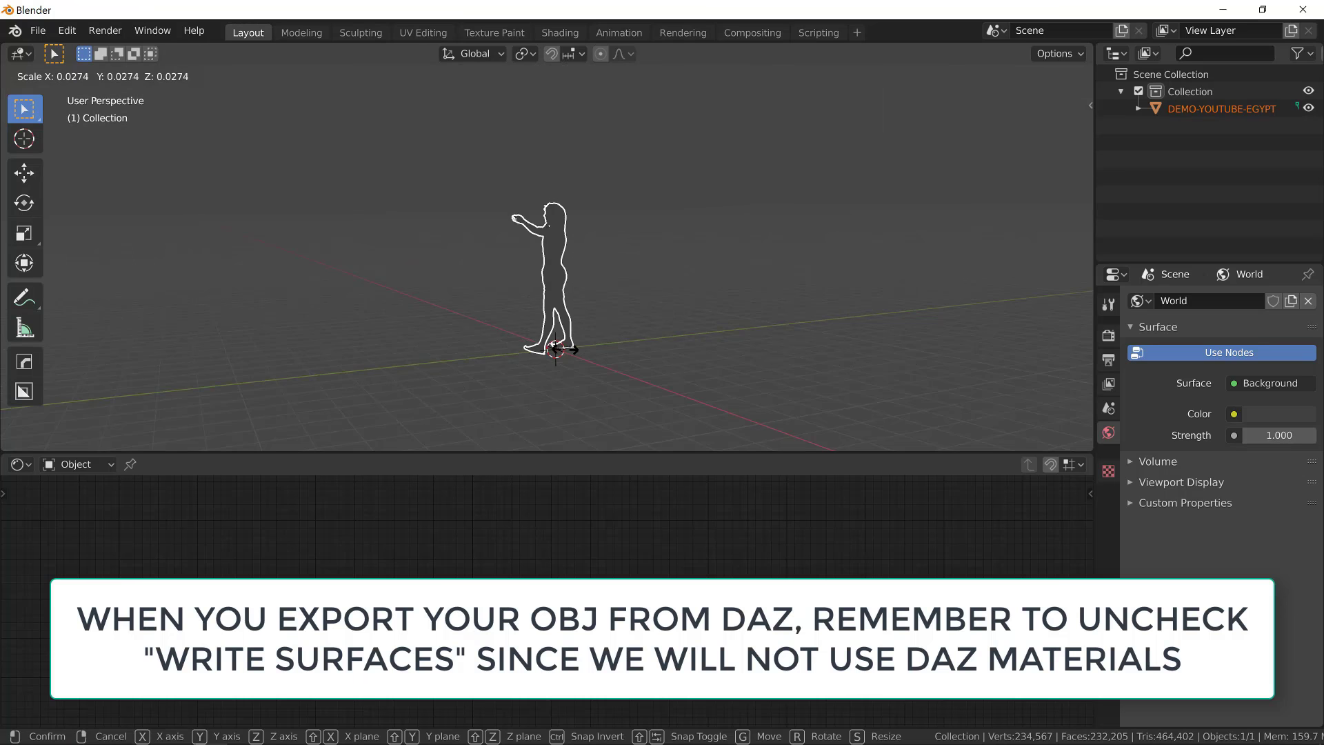
left_click(558, 350)
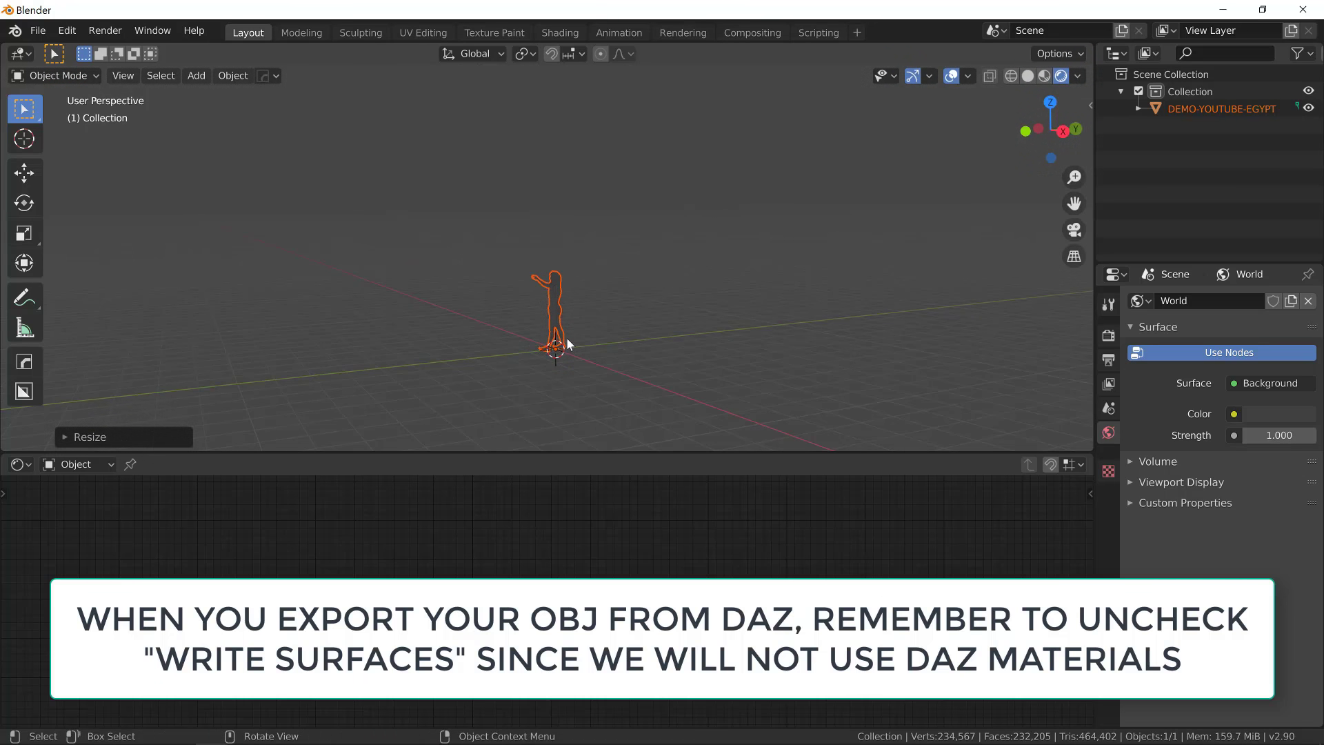
middle_click_drag(558, 351, 725, 332)
scroll(613, 310, "up", 5)
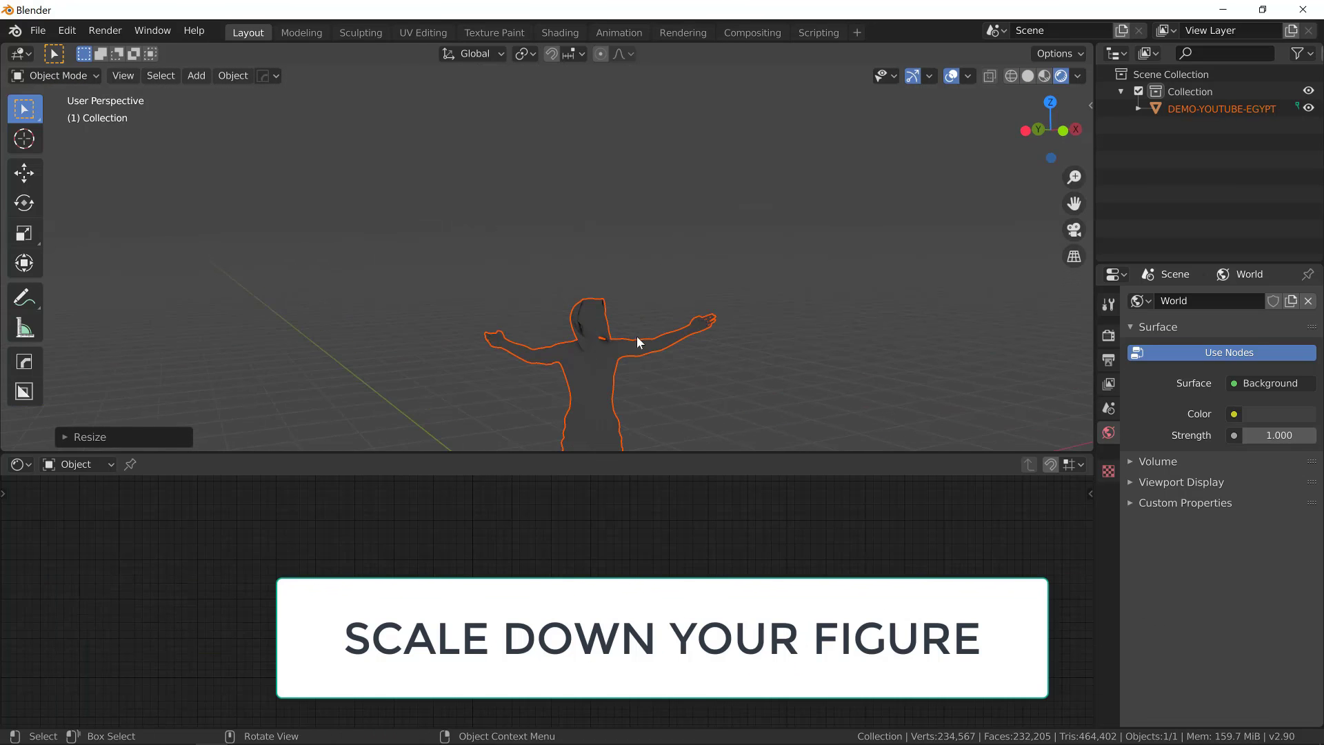
middle_click_drag(639, 337, 621, 292)
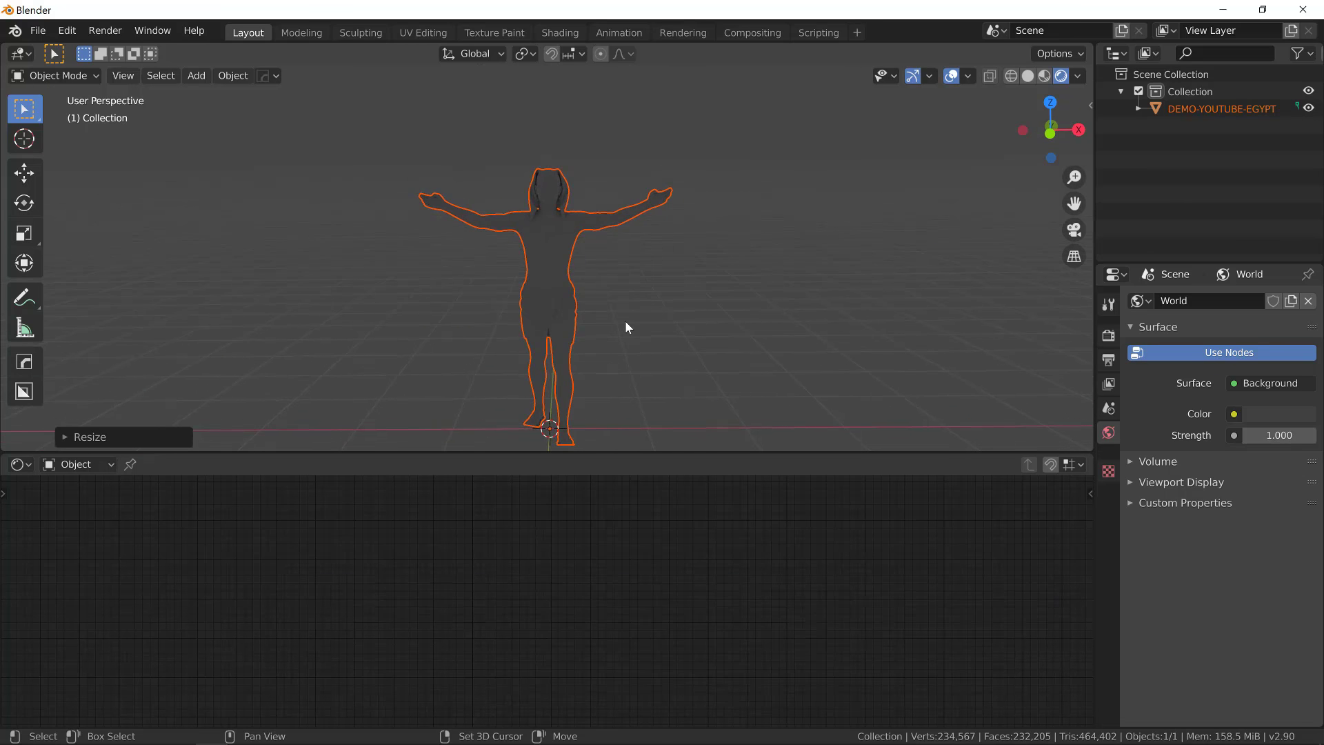
Add a Sun light and raise it along Z above the figure
key("shift+a")
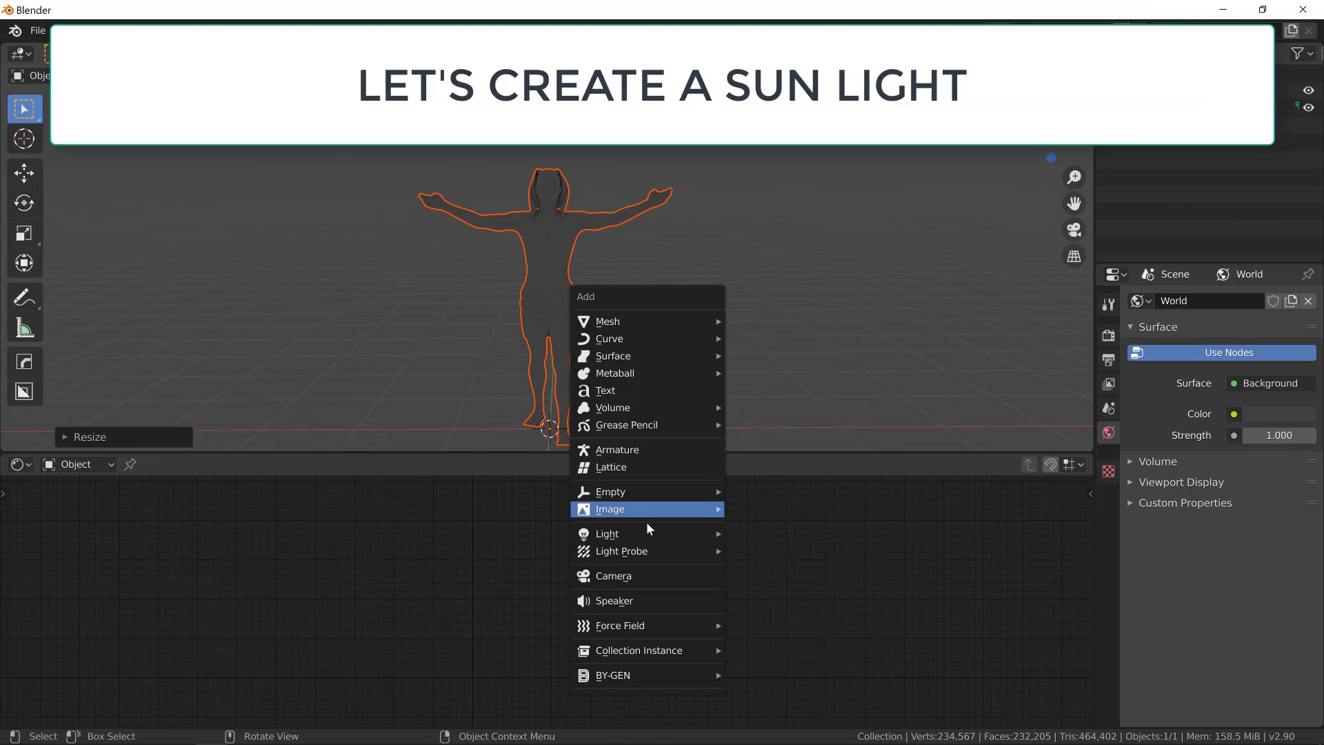
mouse_move(647, 534)
left_click(757, 552)
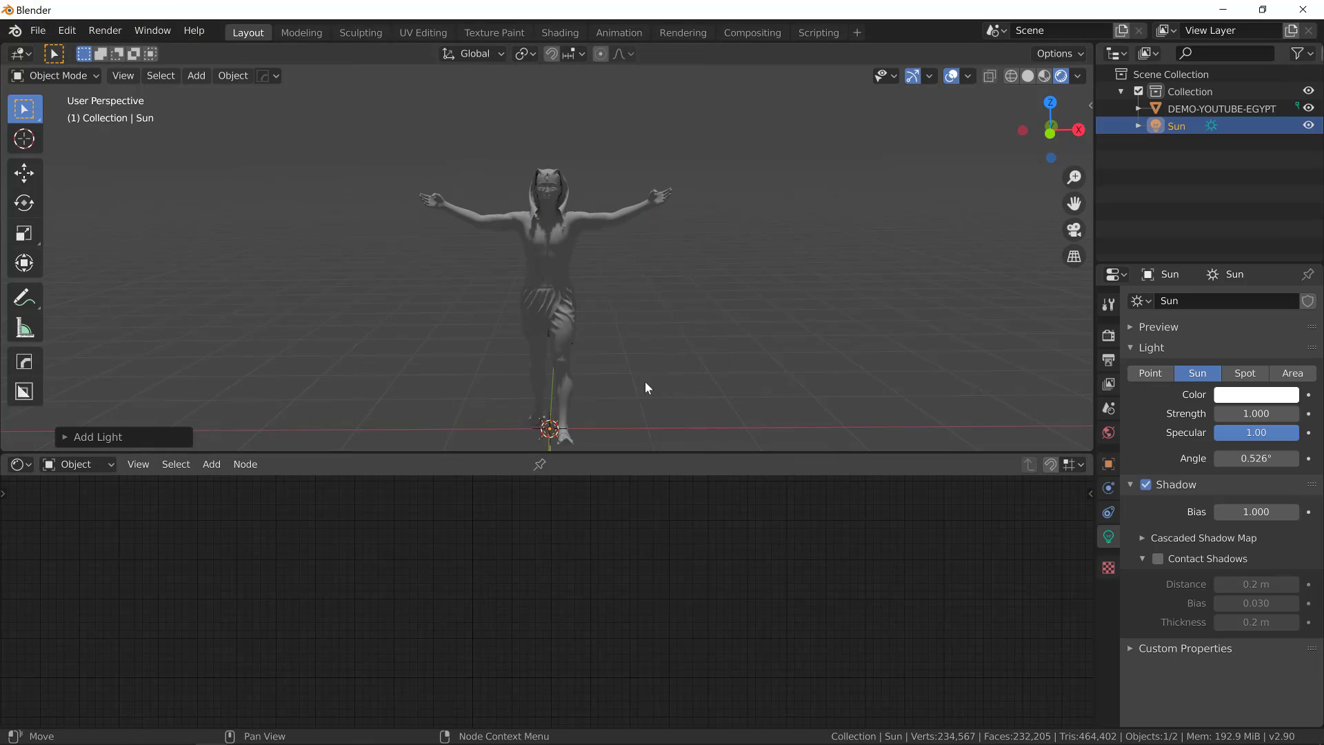
key("g")
key("z")
left_click(631, 77)
middle_click_drag(613, 316, 687, 324)
Tilt the Sun light around the X axis, then turn it around Z
key("r")
key("x")
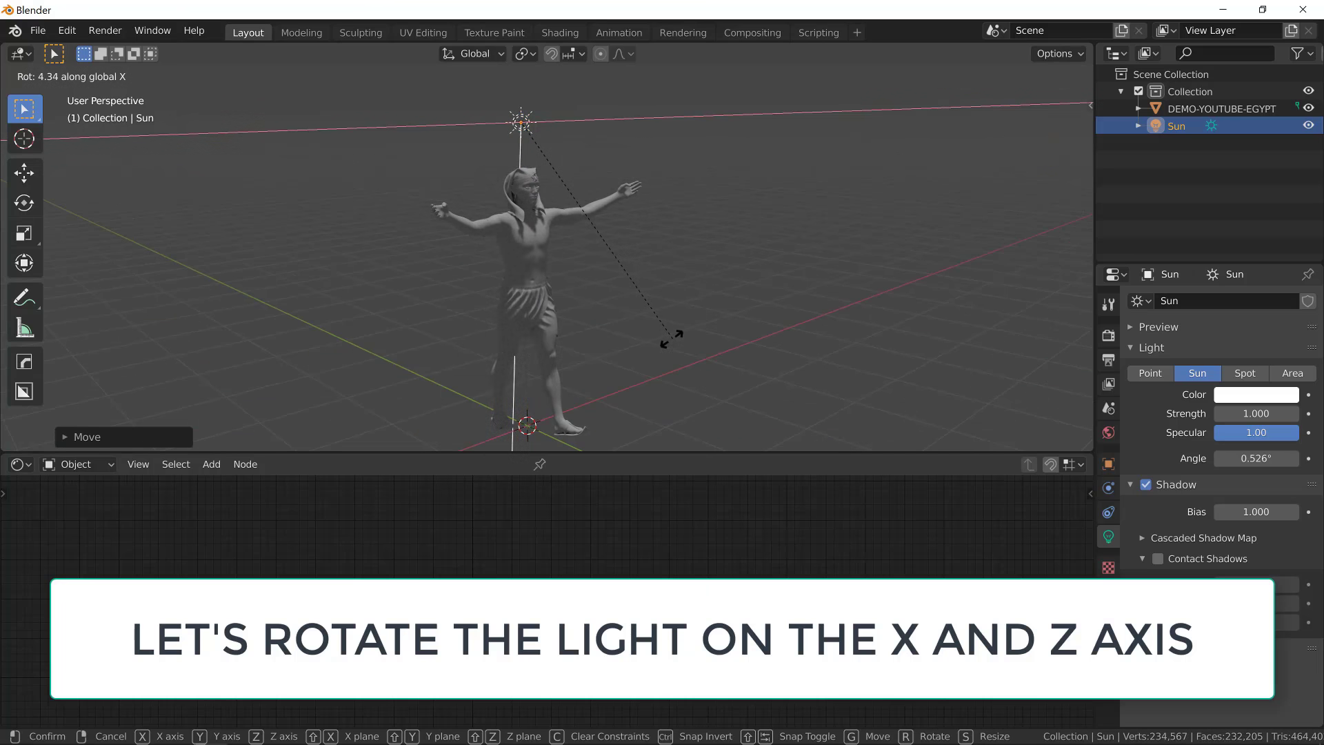
left_click(537, 349)
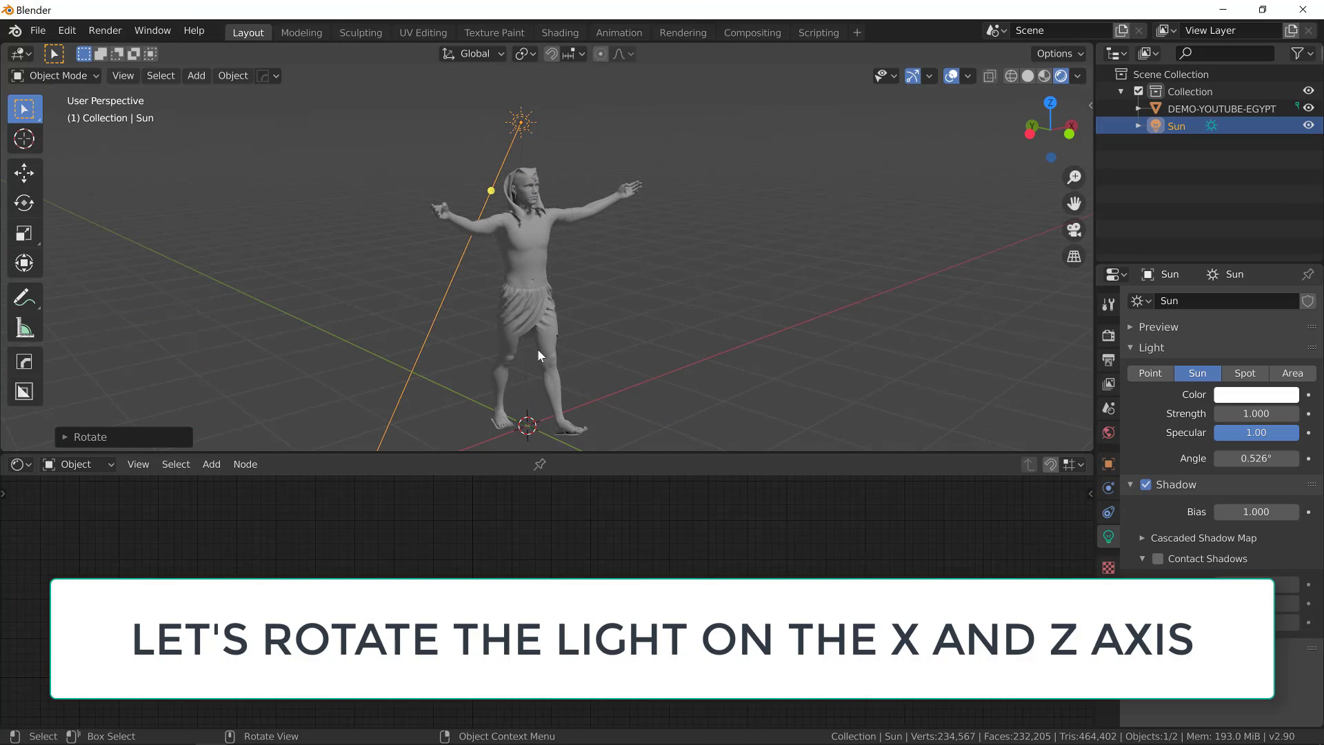
key("r")
key("z")
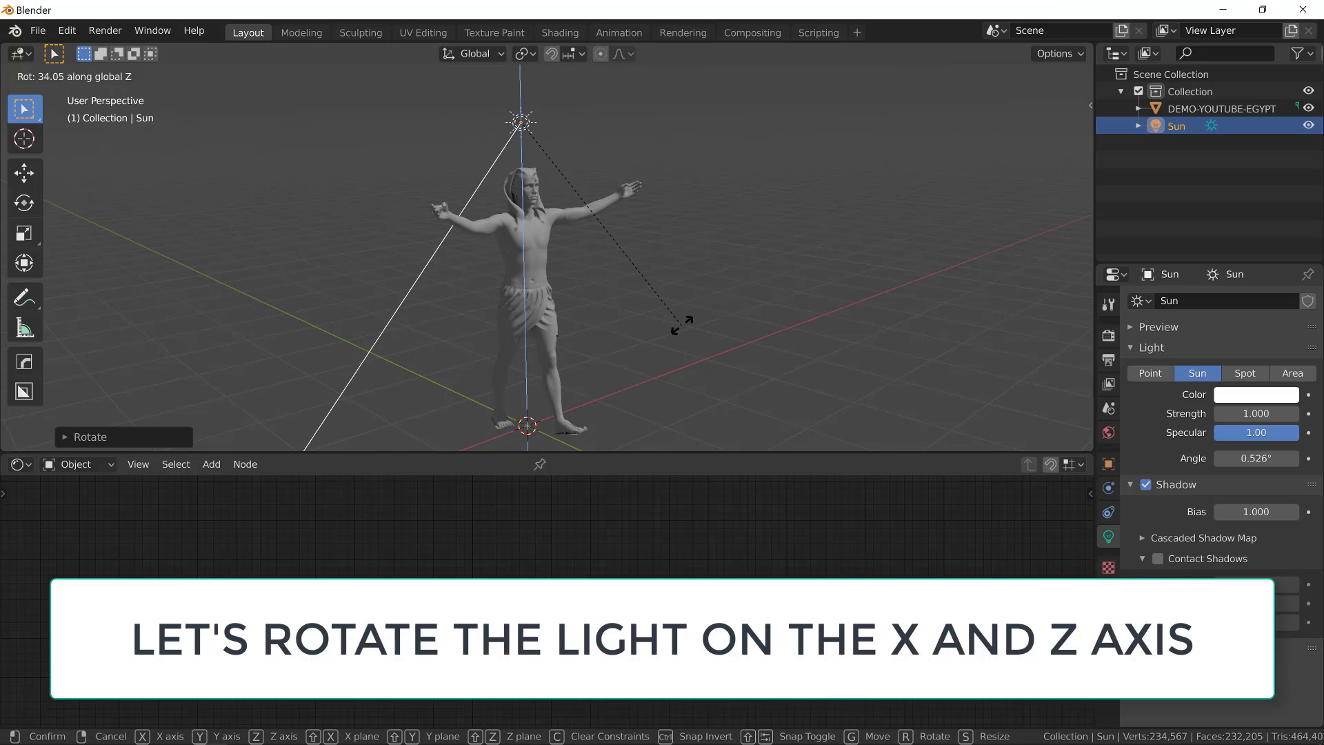
left_click(793, 303)
middle_click_drag(812, 299, 623, 277)
Assign the cel-shaded 'Material' to the DEMO-YOUTUBE-EGYPT figure instead of Default OBJ
left_click(559, 266)
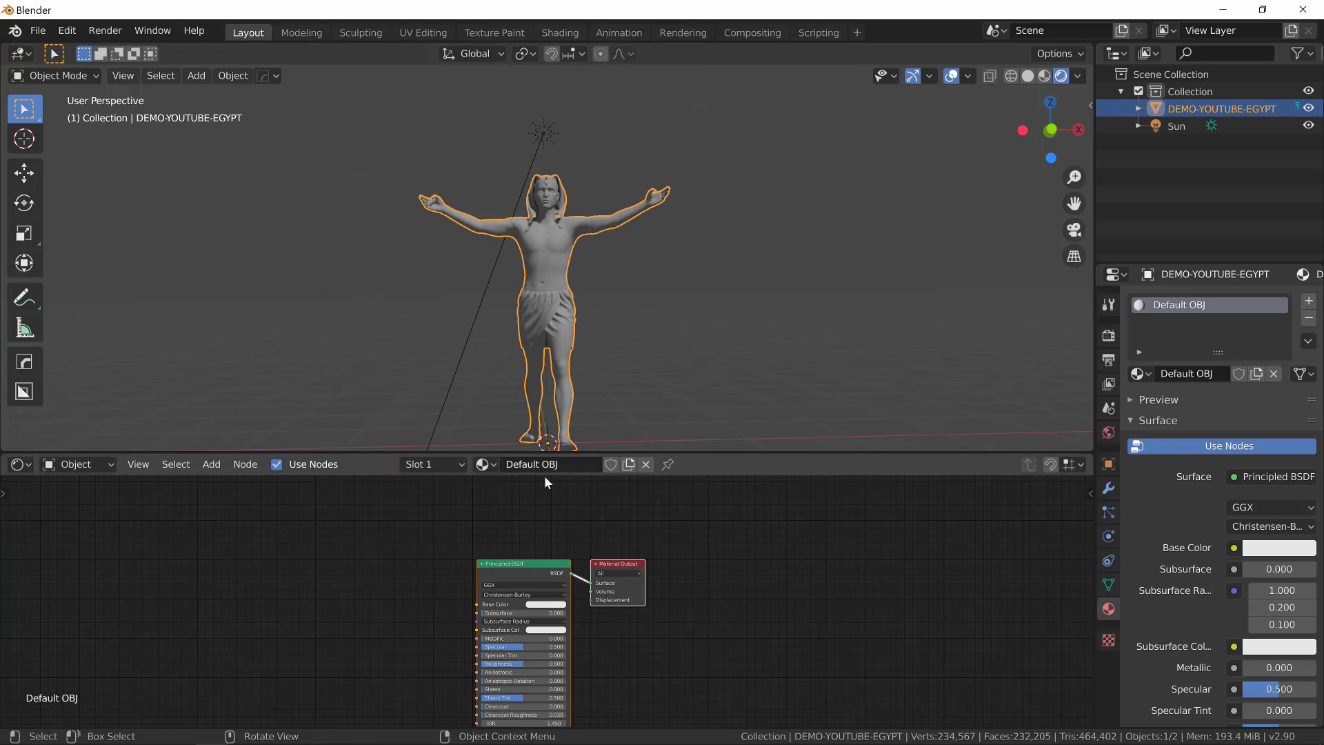
left_click(492, 467)
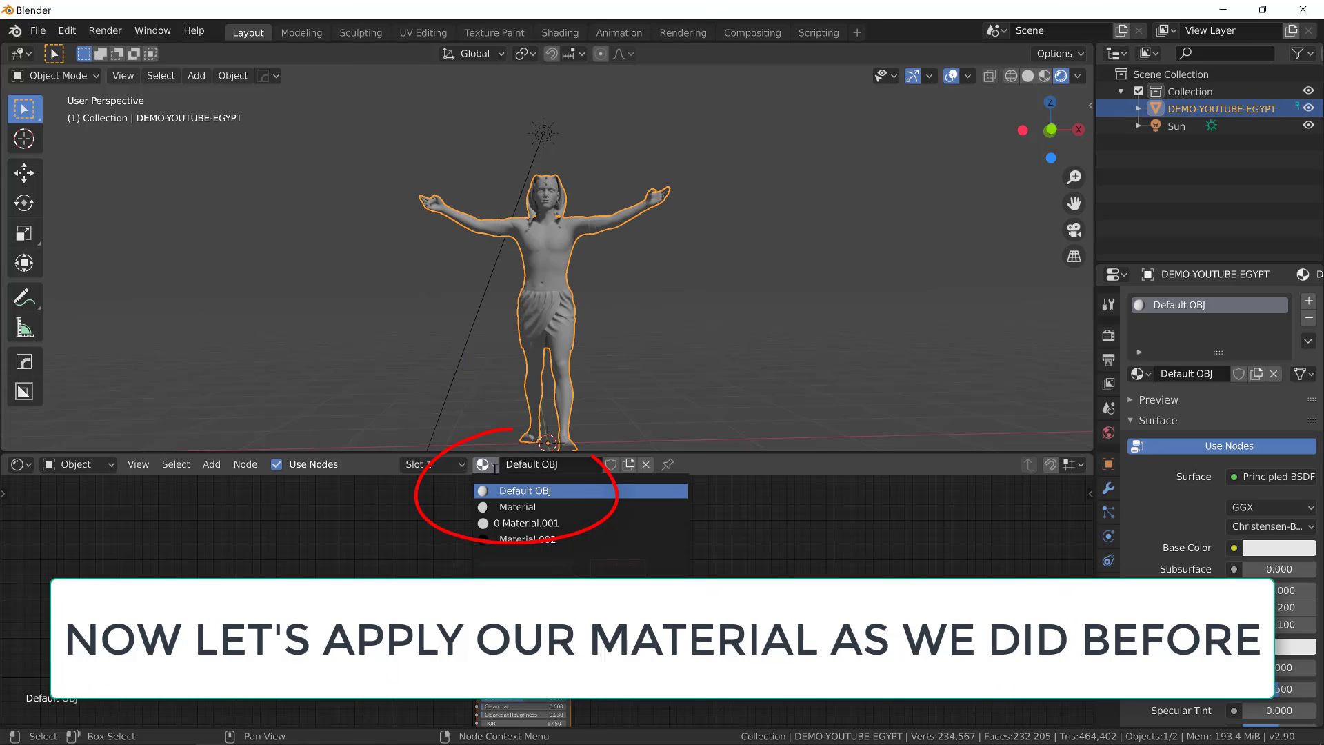
left_click(505, 507)
mouse_move(586, 332)
middle_mouse_down()
mouse_move(620, 341)
mouse_move(562, 295)
middle_mouse_up()
scroll(643, 306, "down", 5)
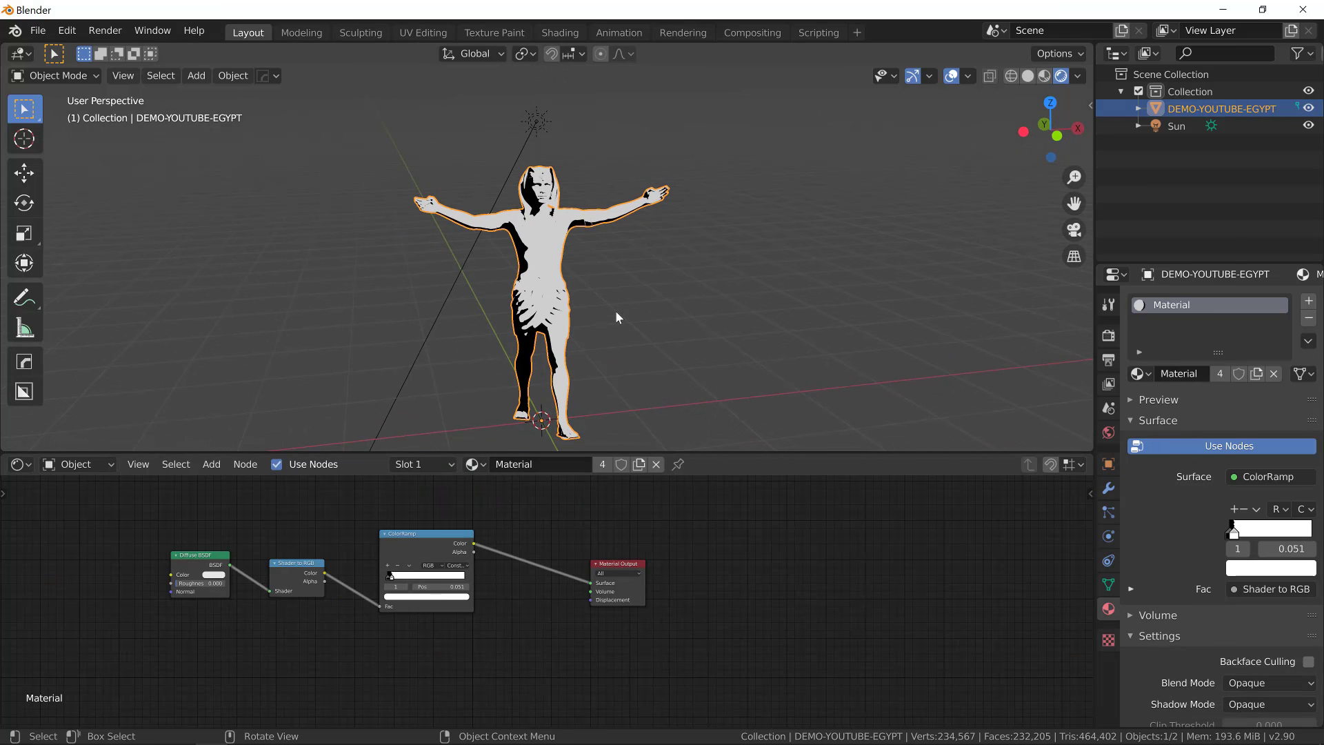